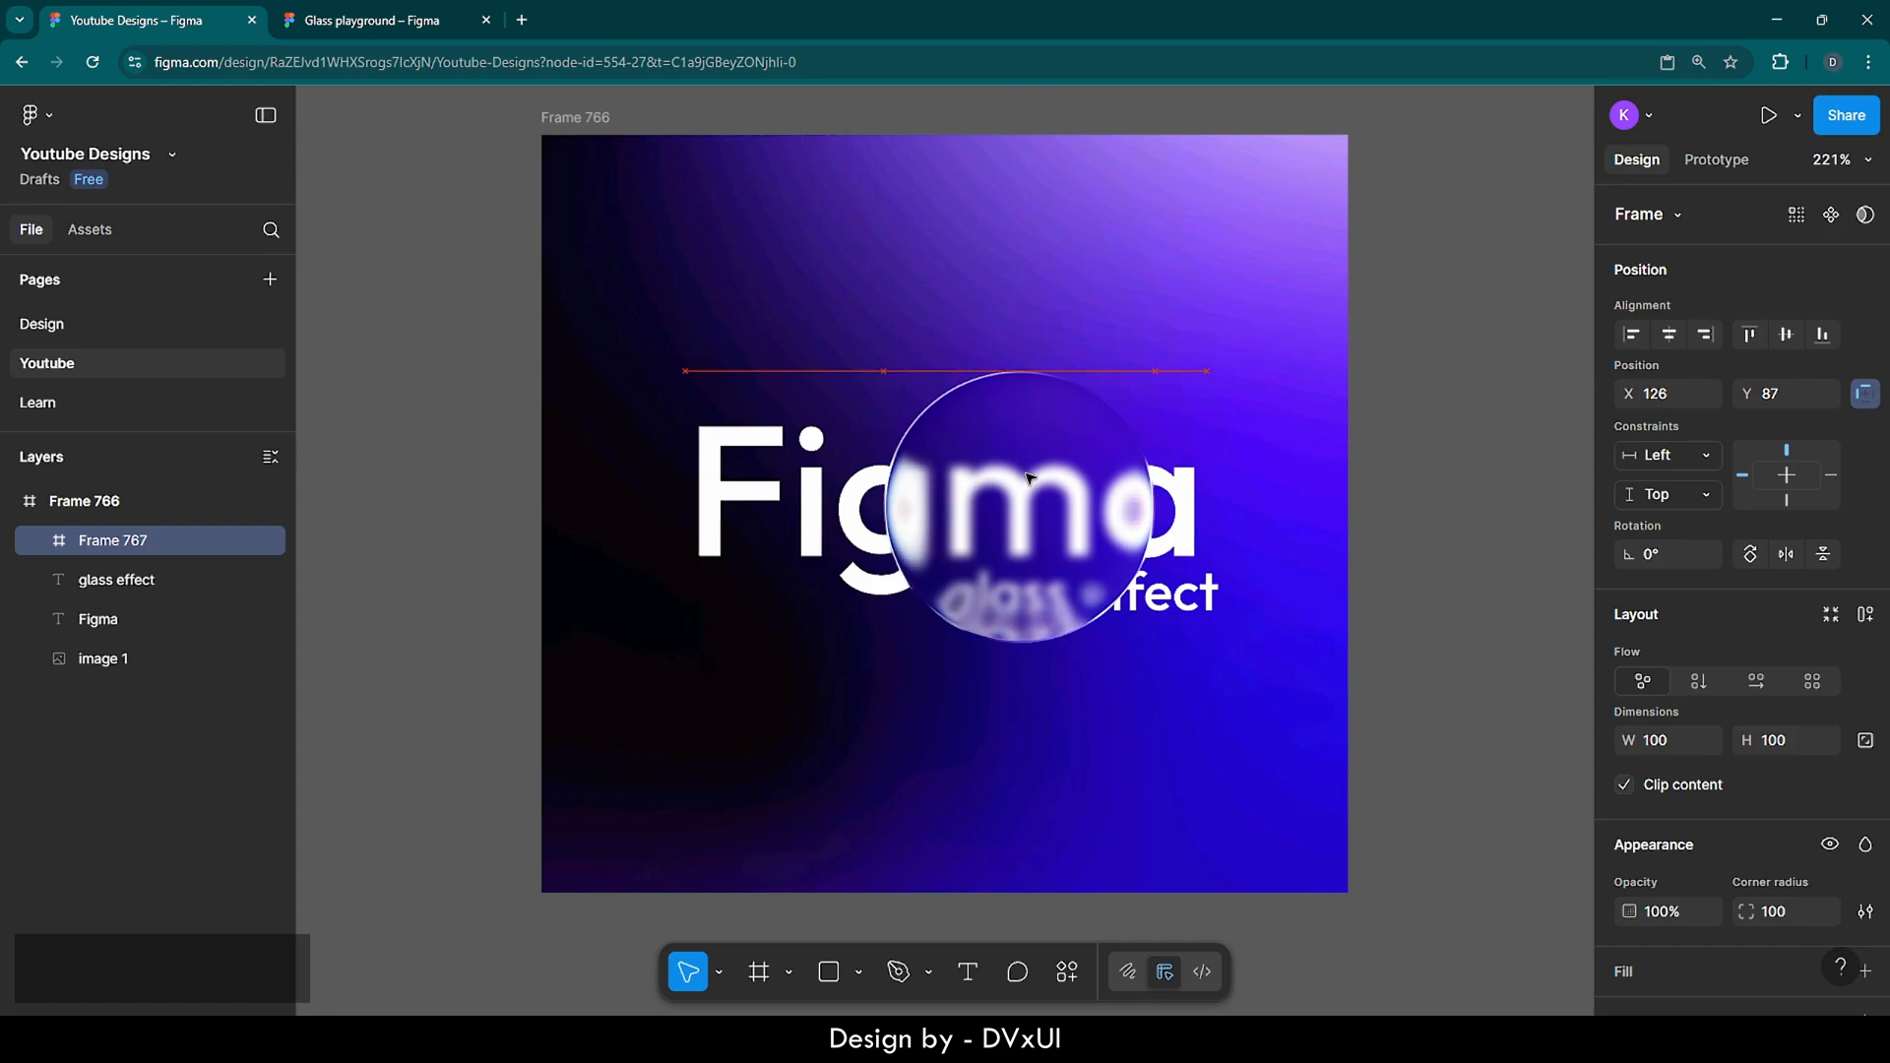
Move the circular glass frame toward the start of the Figma text in the existing design
drag(1027, 478, 923, 509)
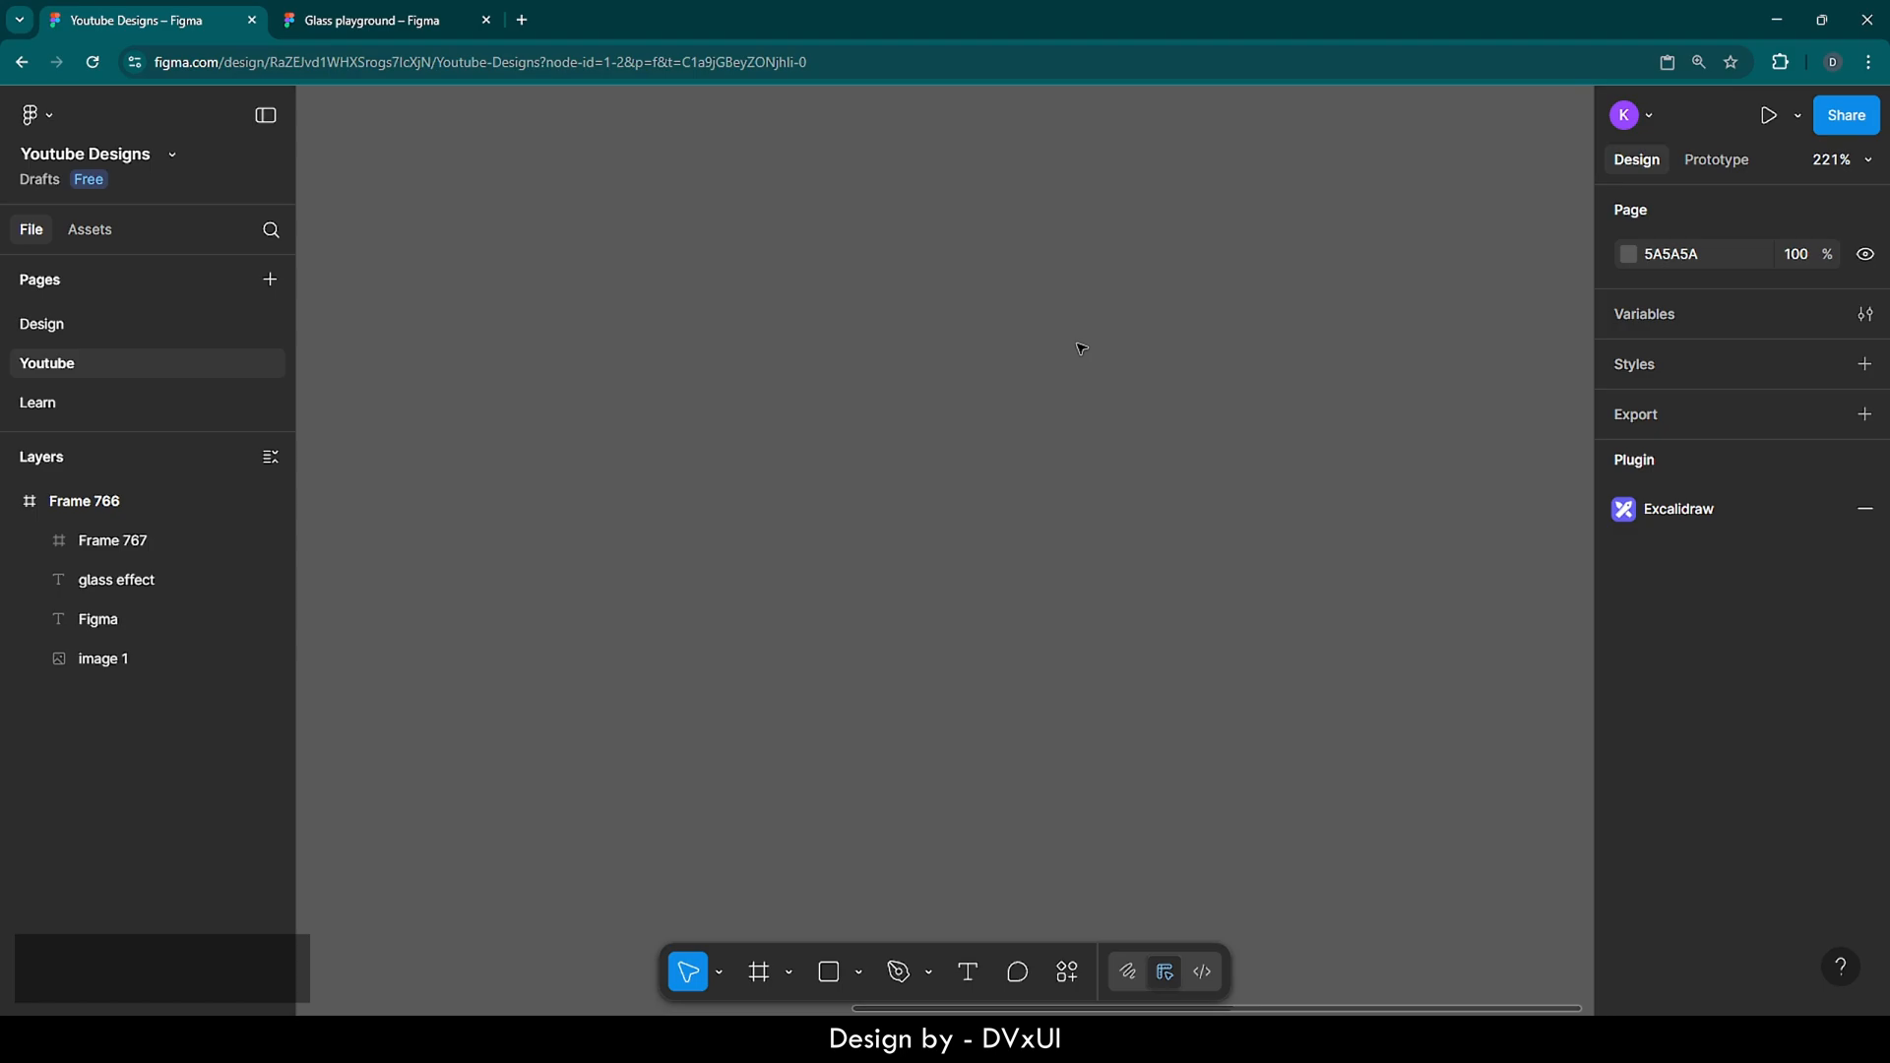
Create a new frame from the Slide 16:9 preset and resize it to 300 × 300
click(756, 969)
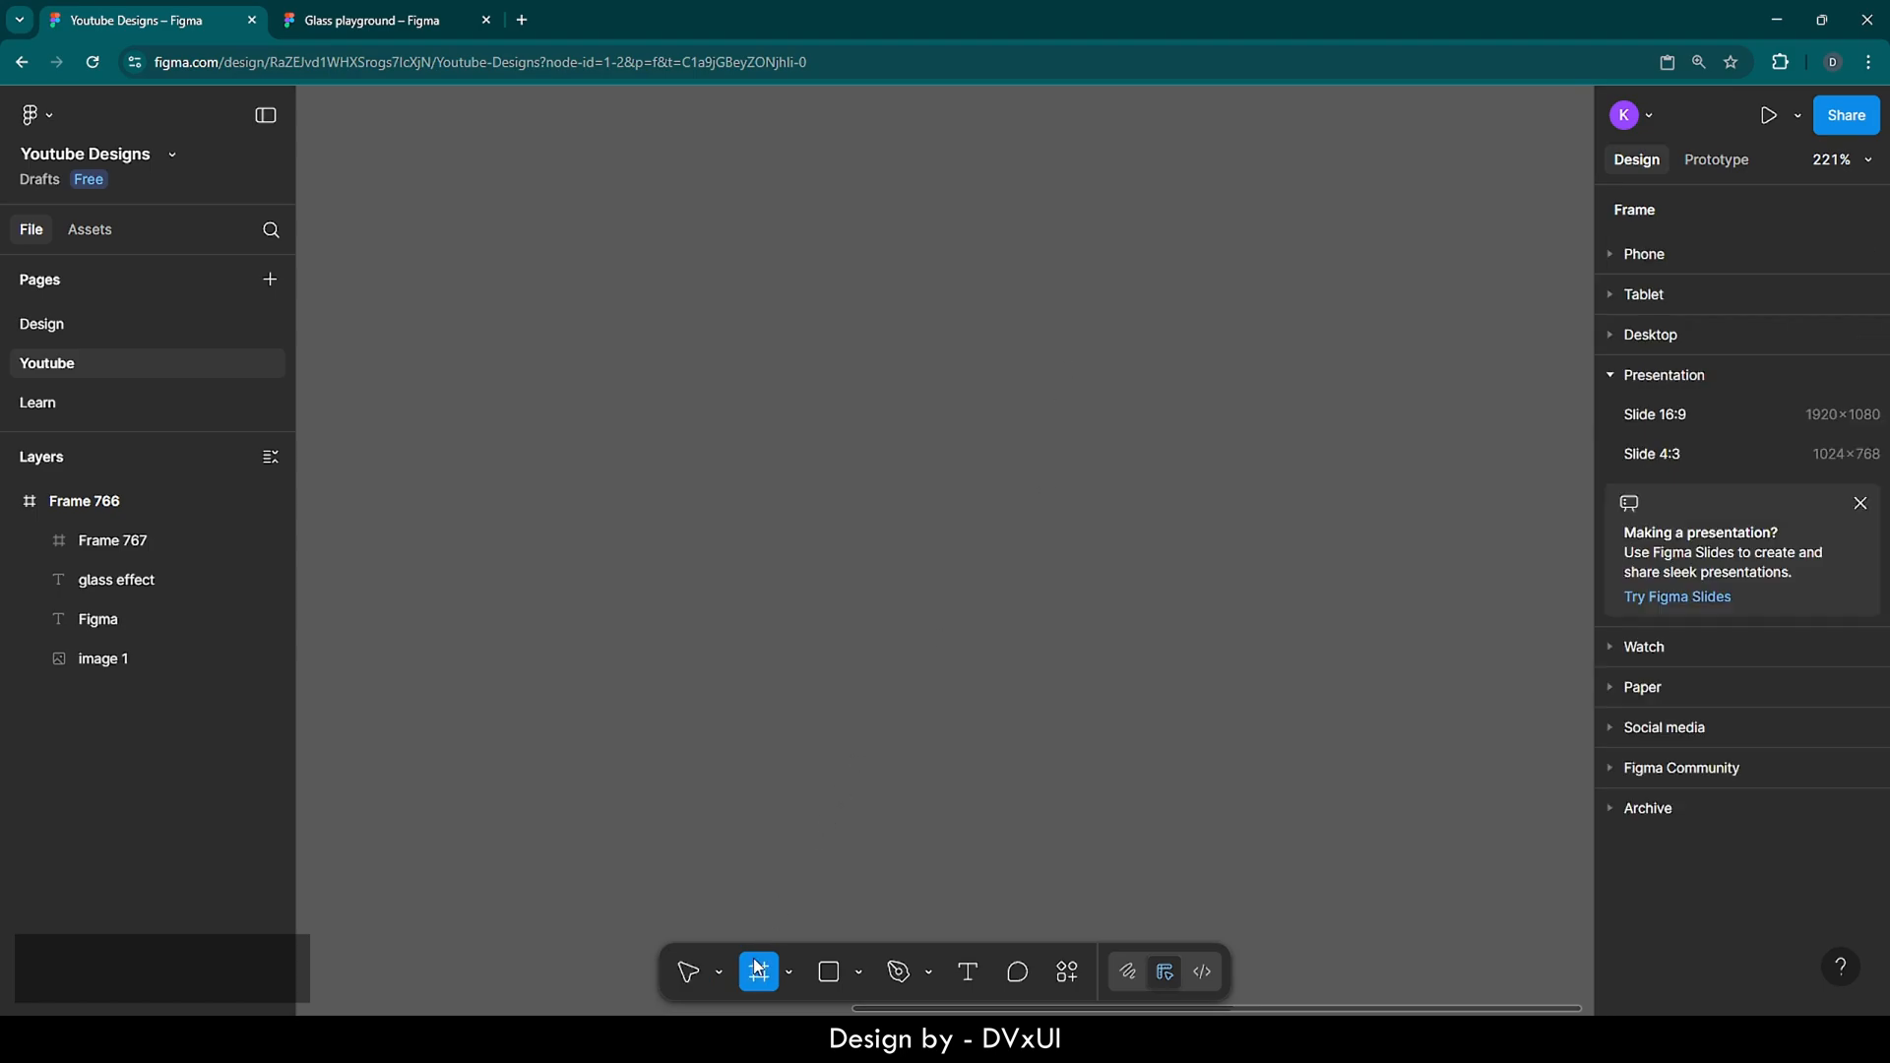
click(797, 281)
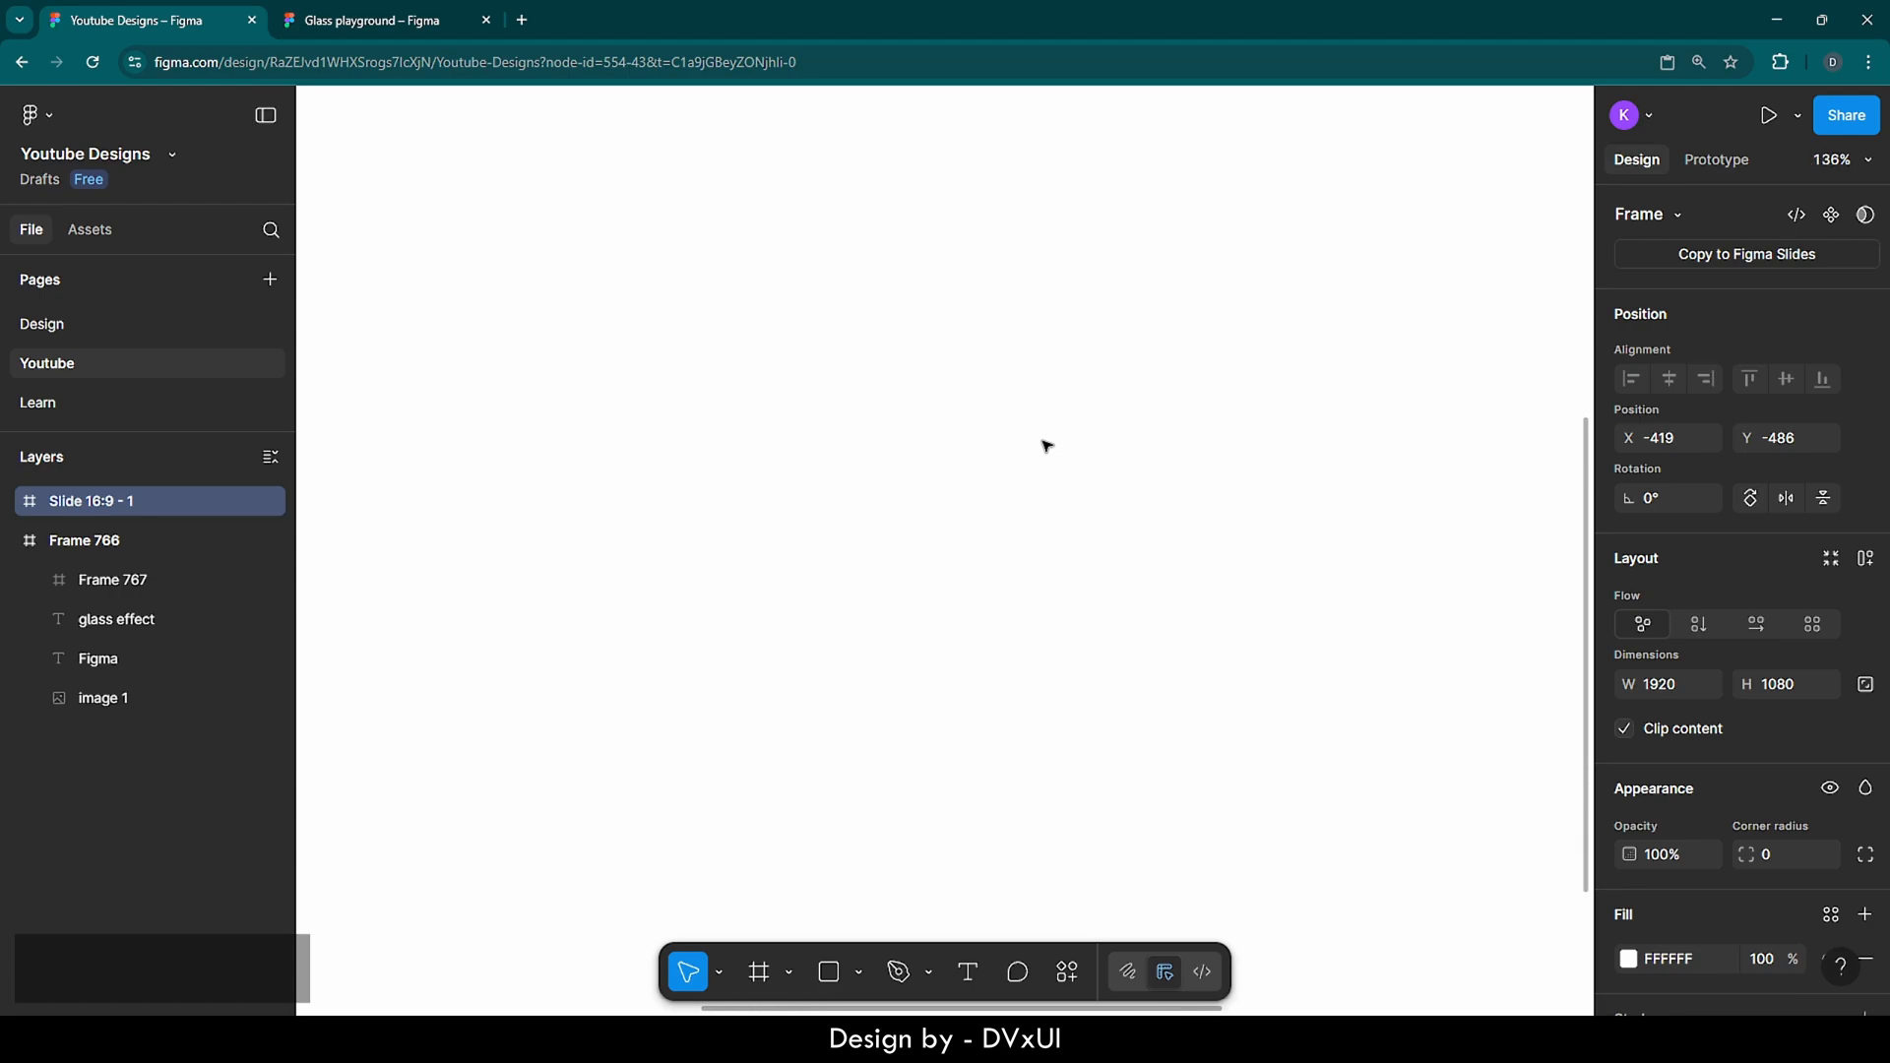
scroll(1046, 446, down, 5)
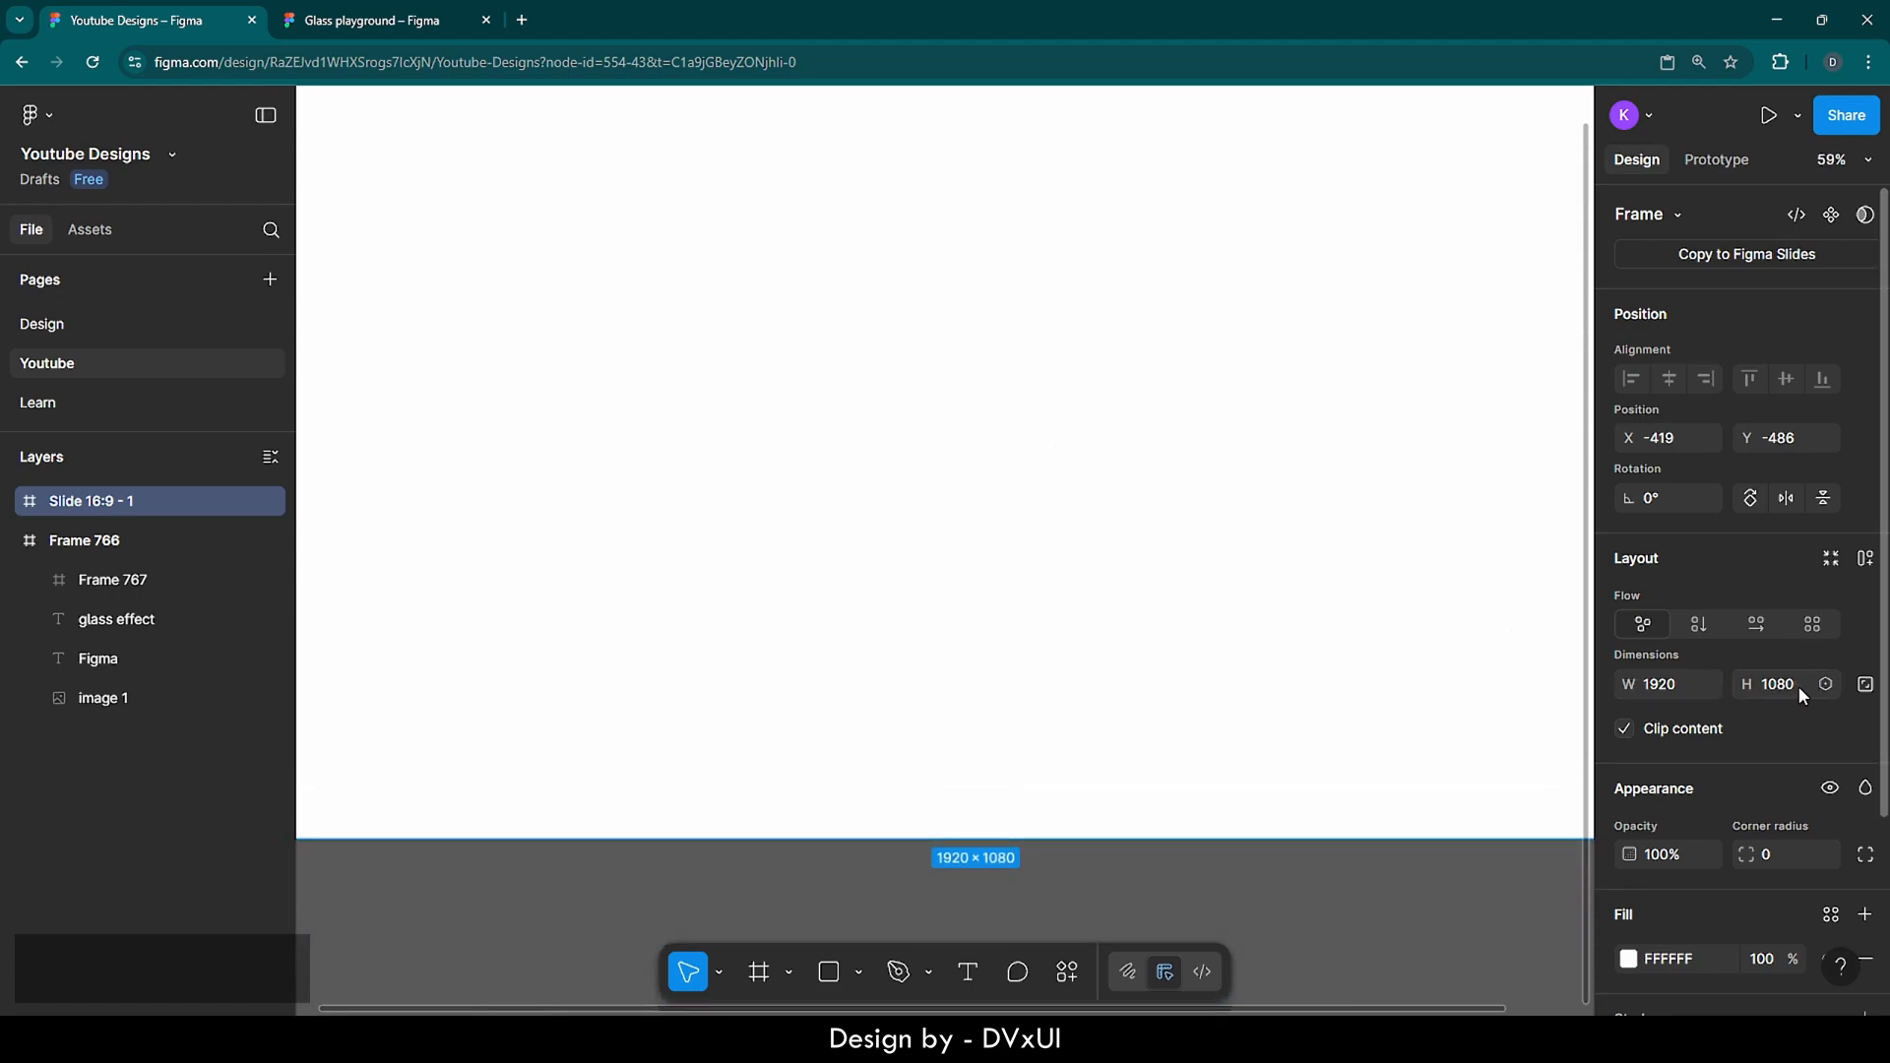
text(300)
key(Return)
click(1775, 689)
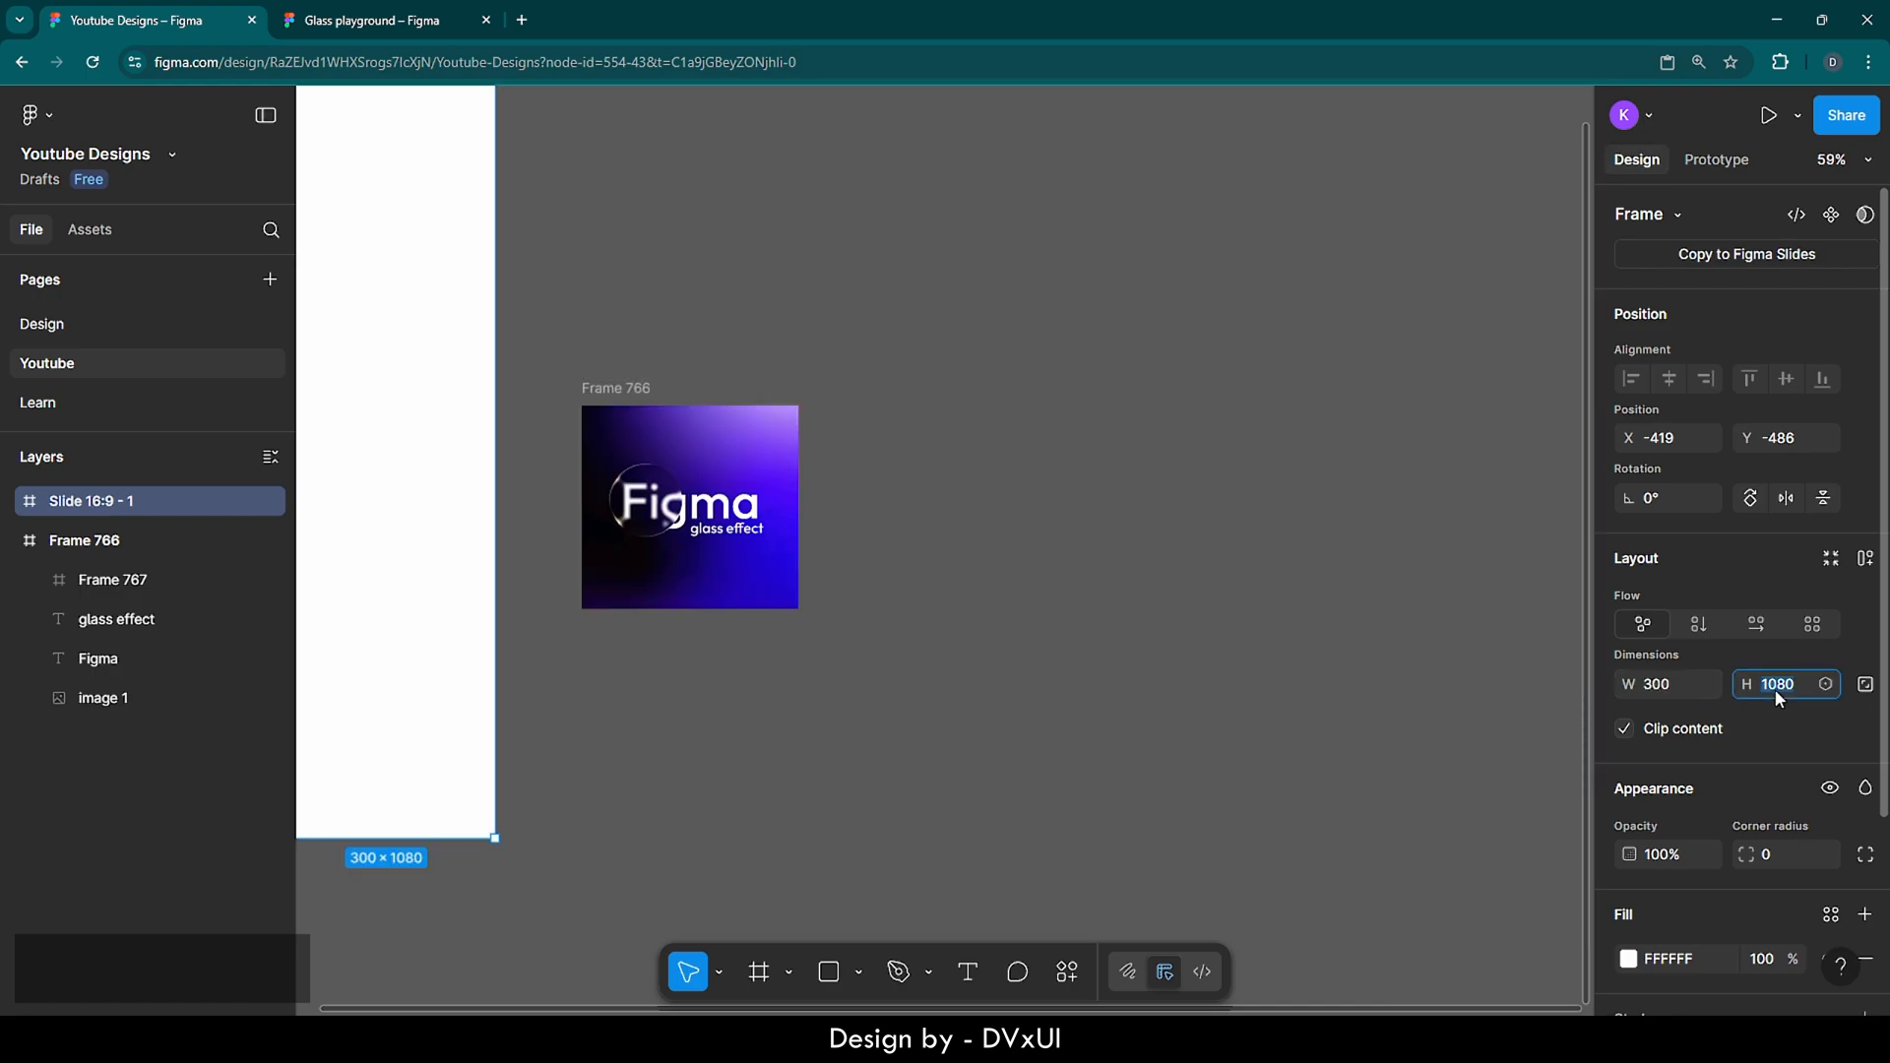
text(300)
key(Return)
Move the new 300 × 300 frame farther away from the existing Figma glass design, to about X -716, Y -429
scroll(886, 510, up, 3)
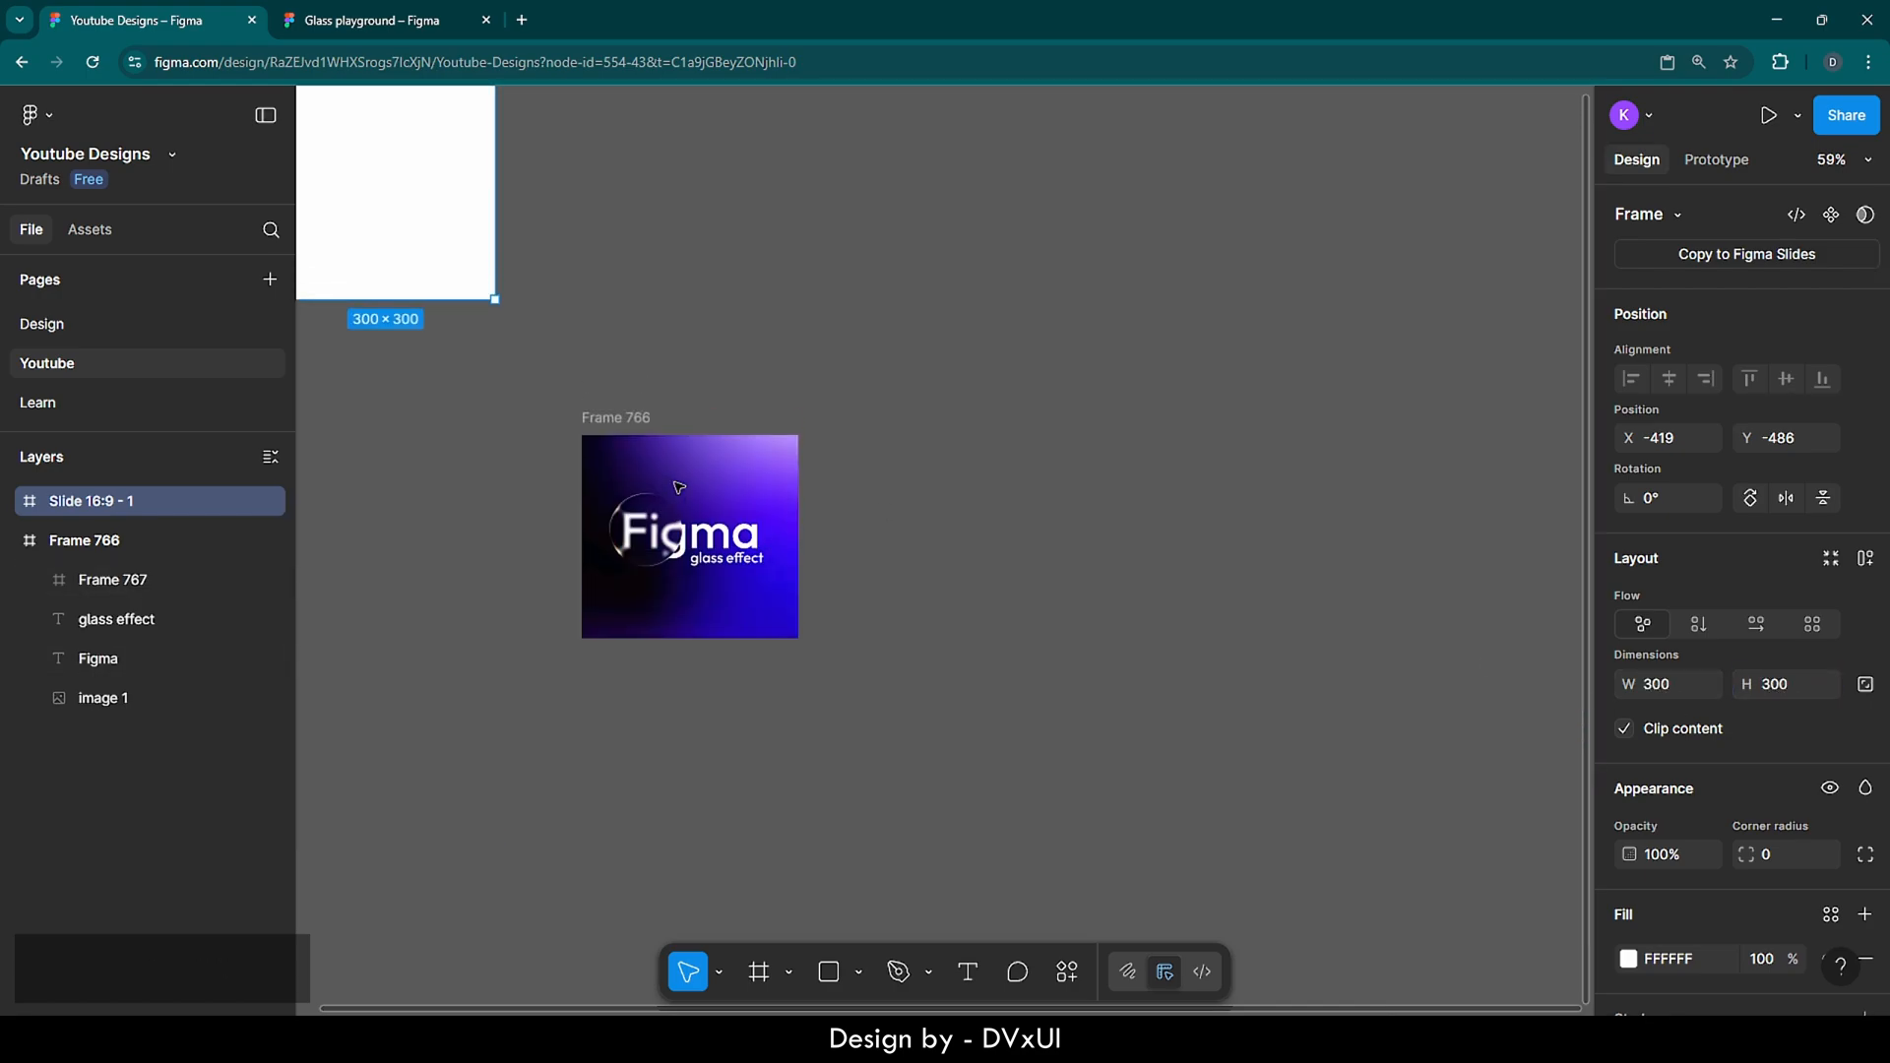
scroll(675, 485, left, 10)
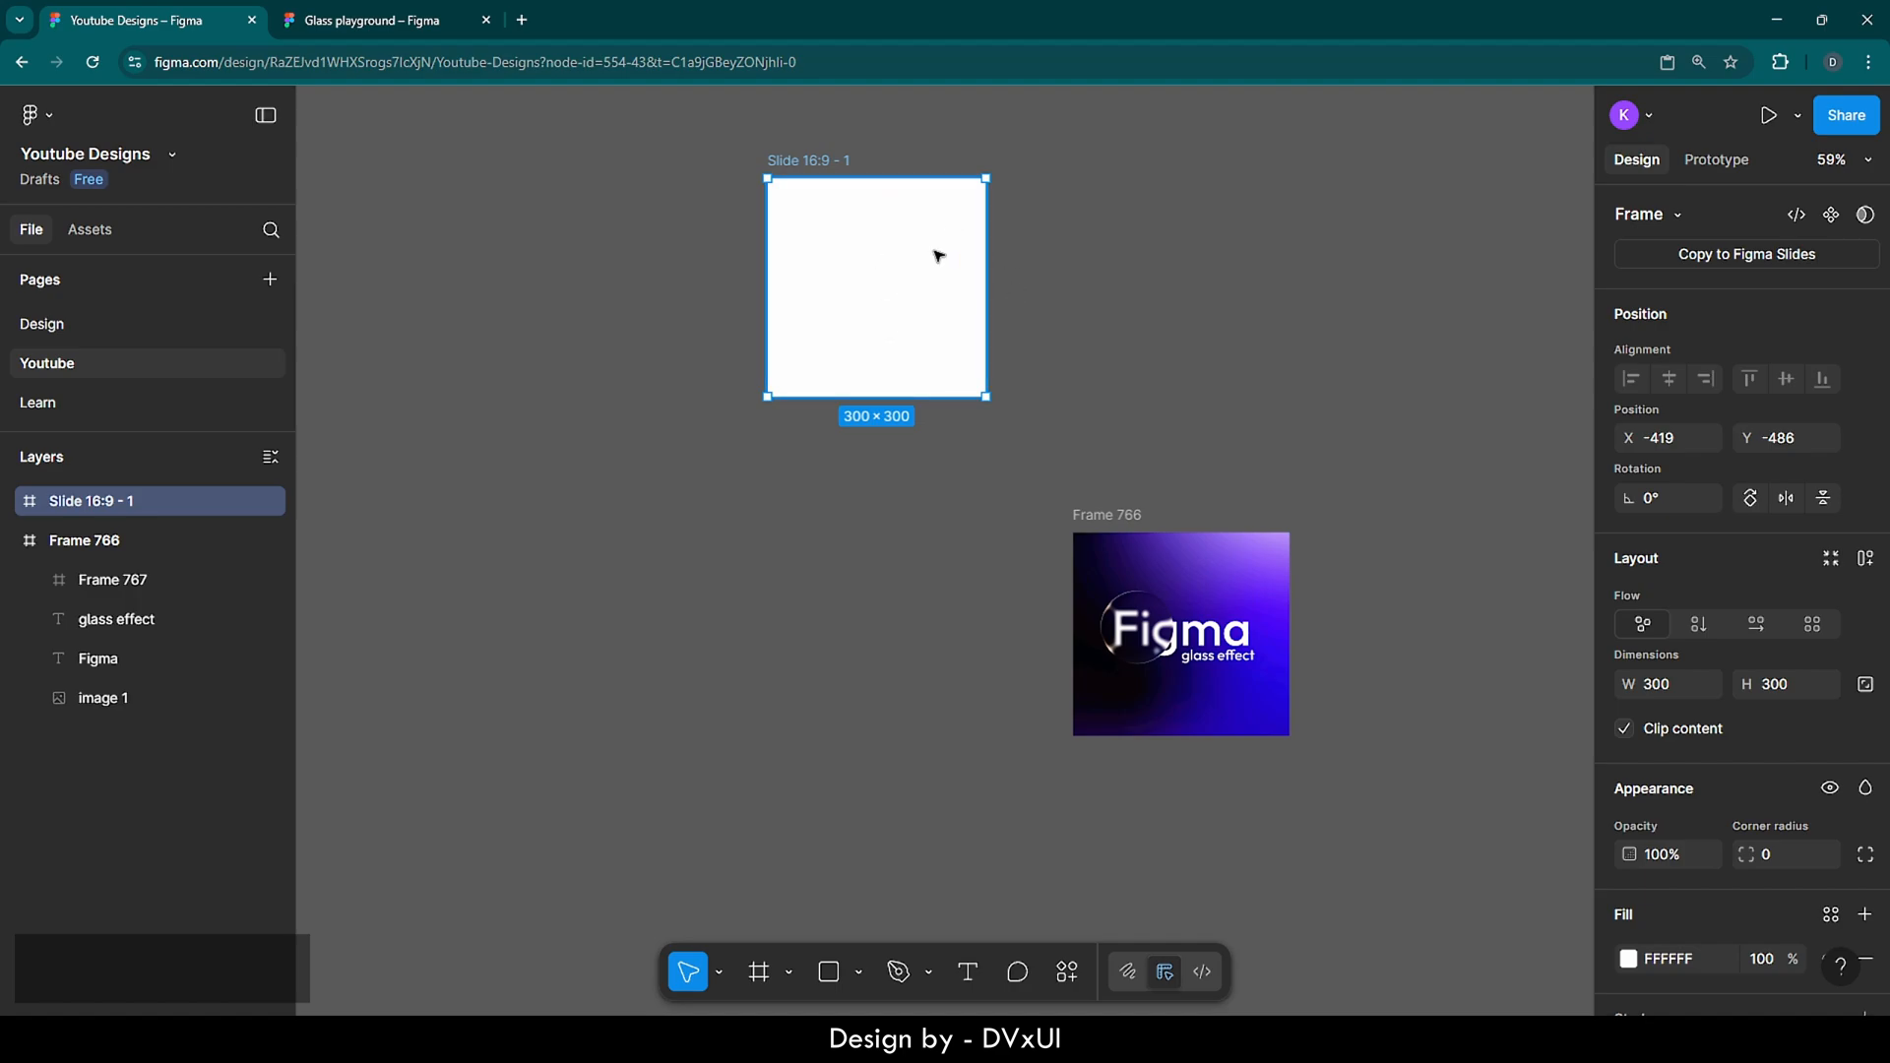
drag(869, 266, 652, 304)
key(shift+2)
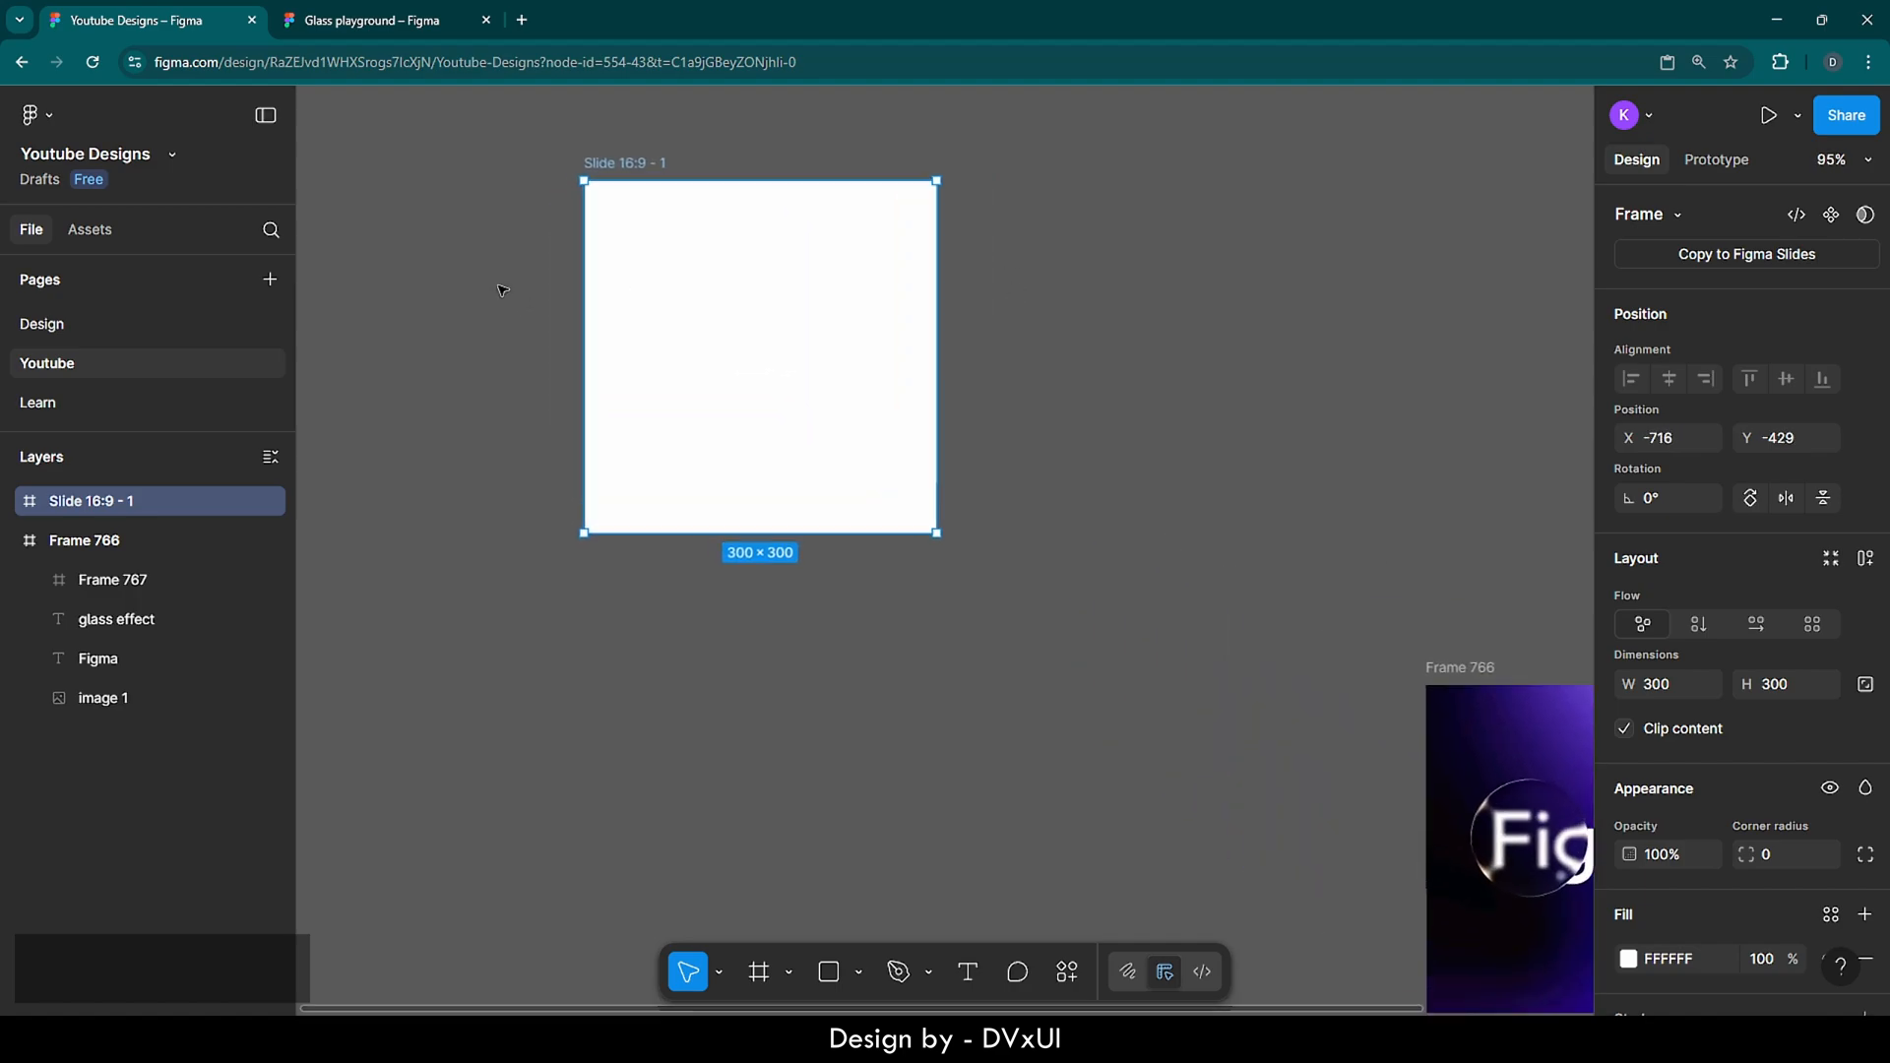
scroll(499, 288, down, 1)
scroll(499, 288, left, 2)
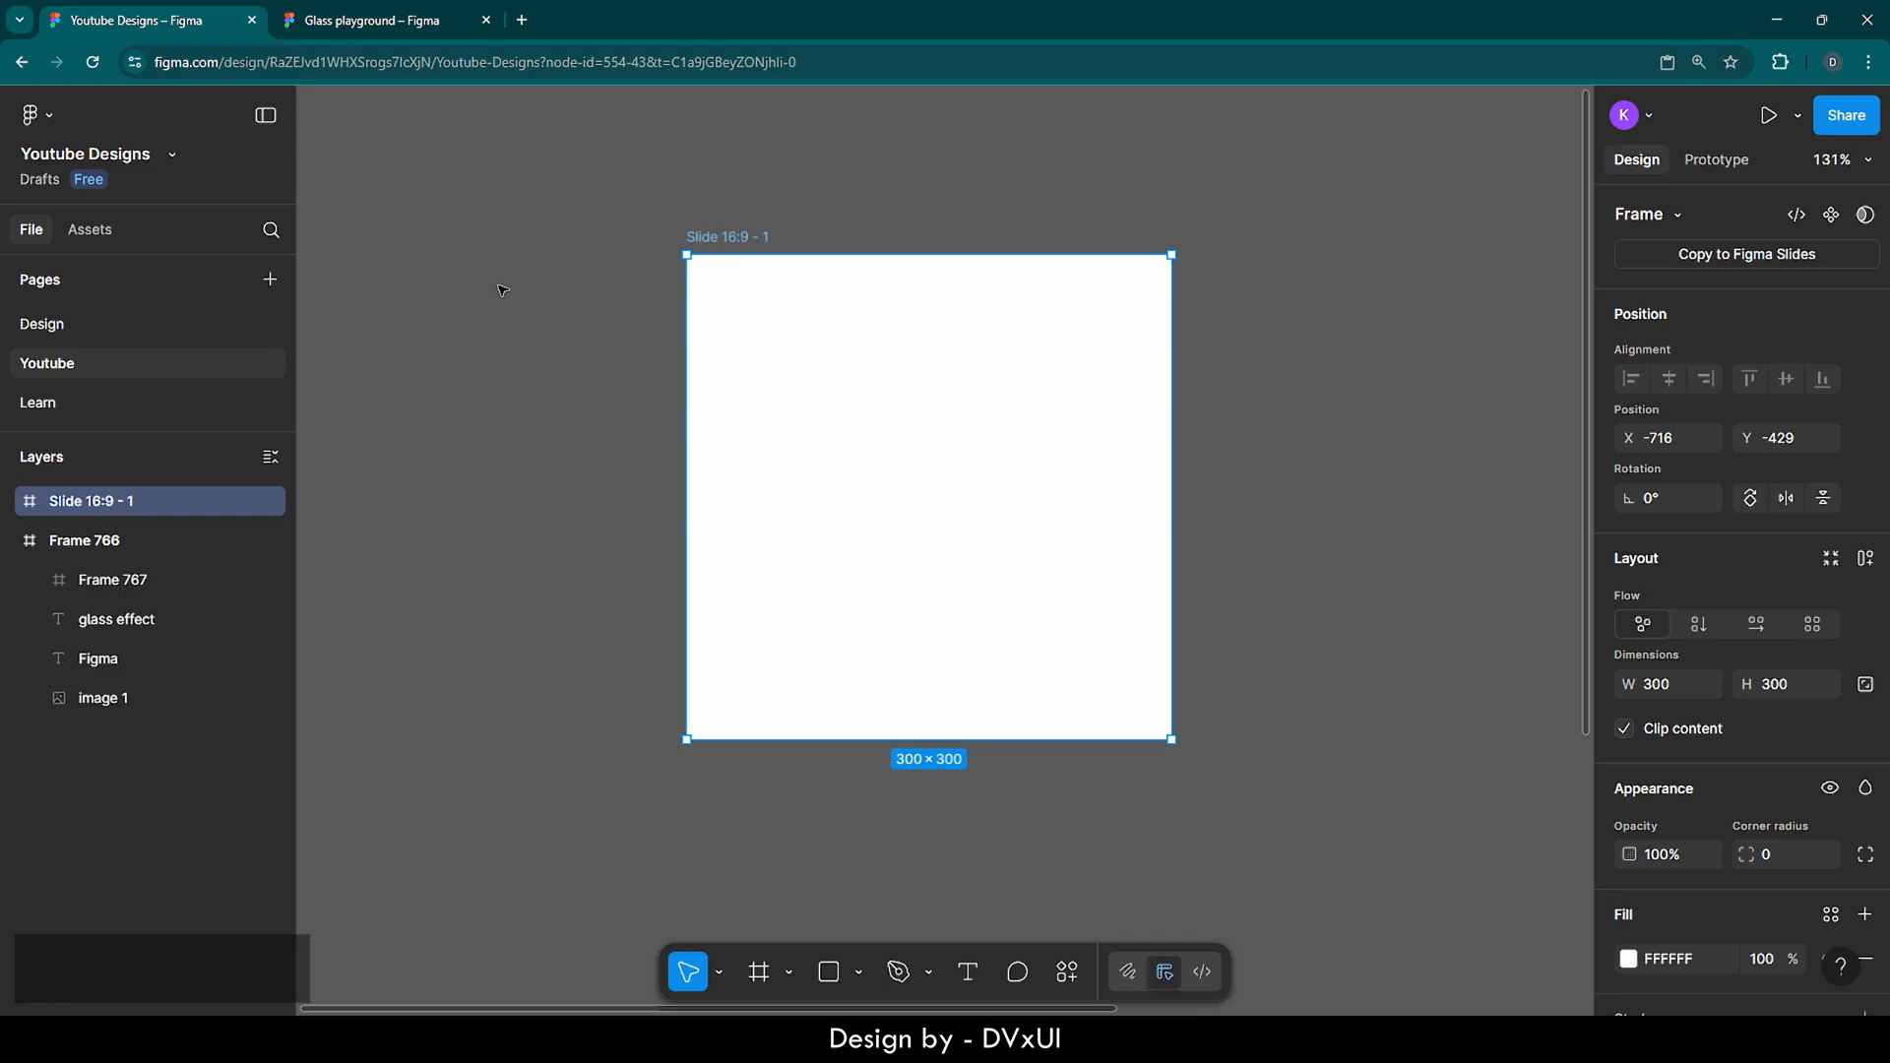
Open pinterest.com in a new browser tab and search for "gradient background"
click(522, 20)
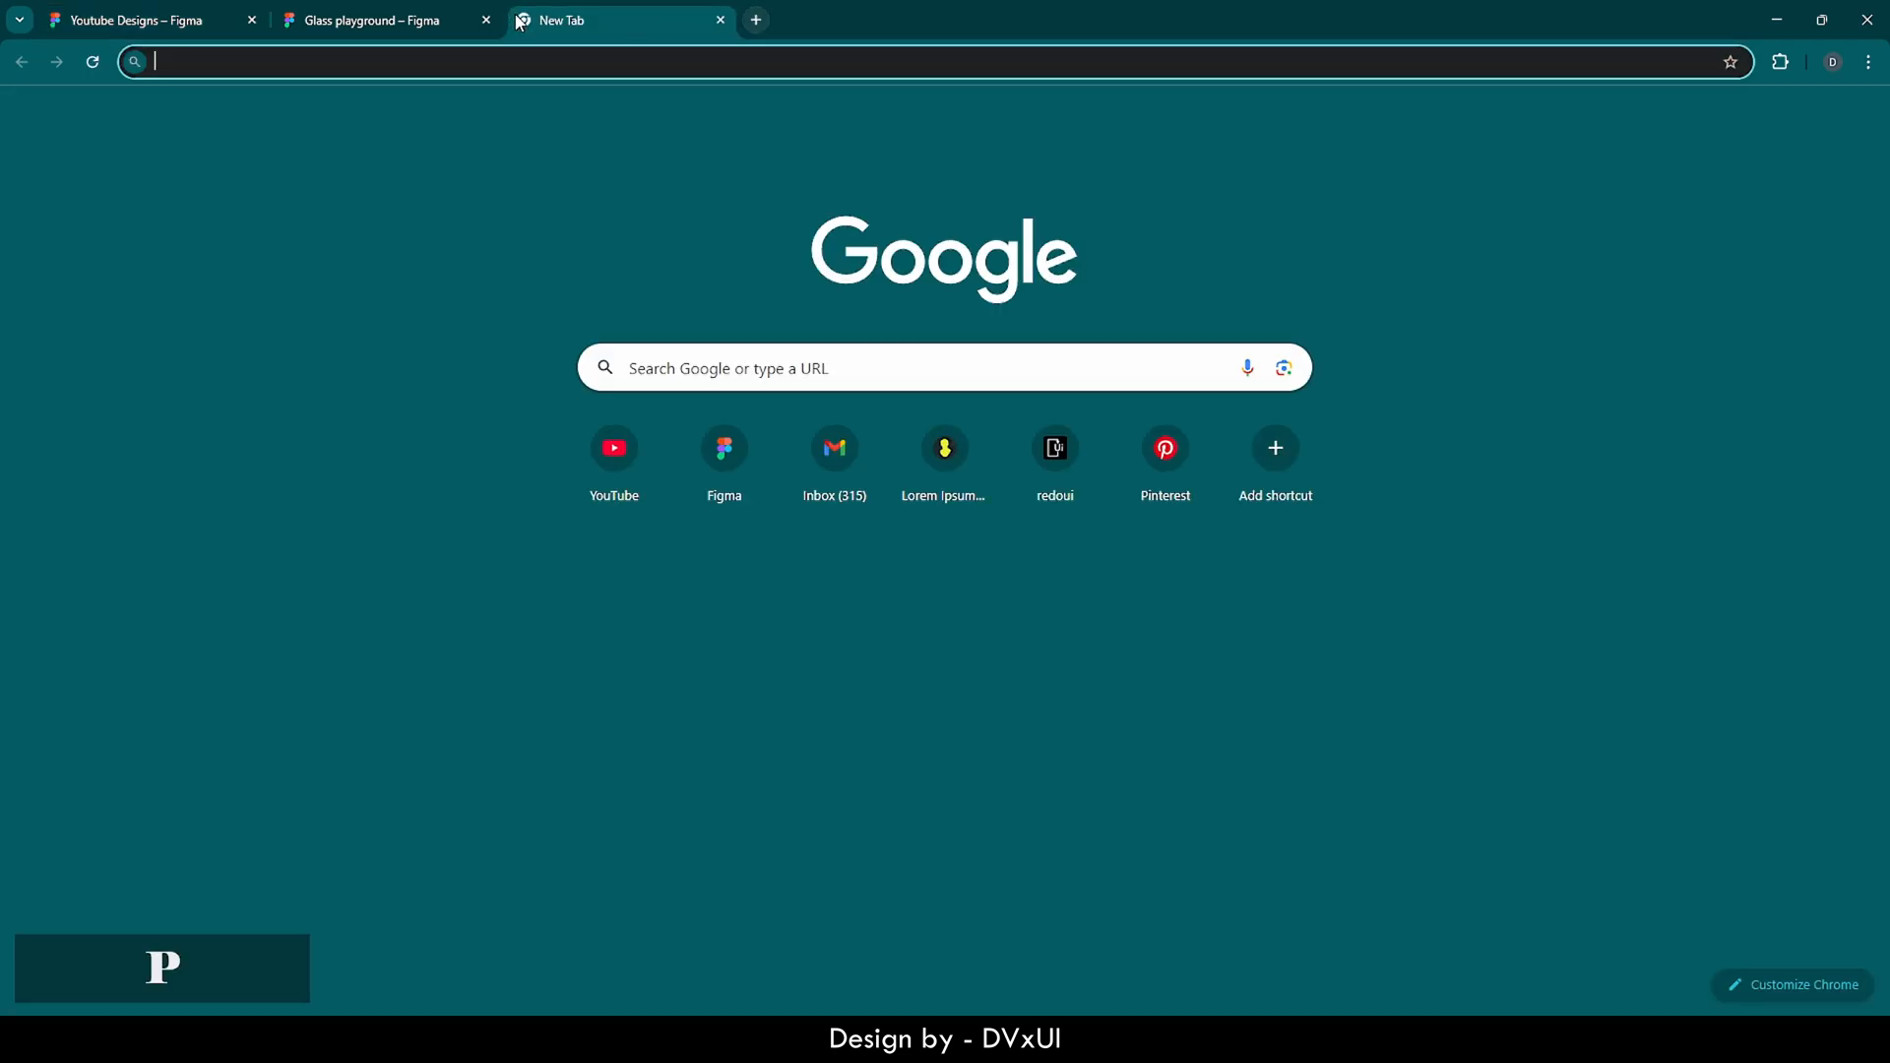
text(pinterest.com)
key(Return)
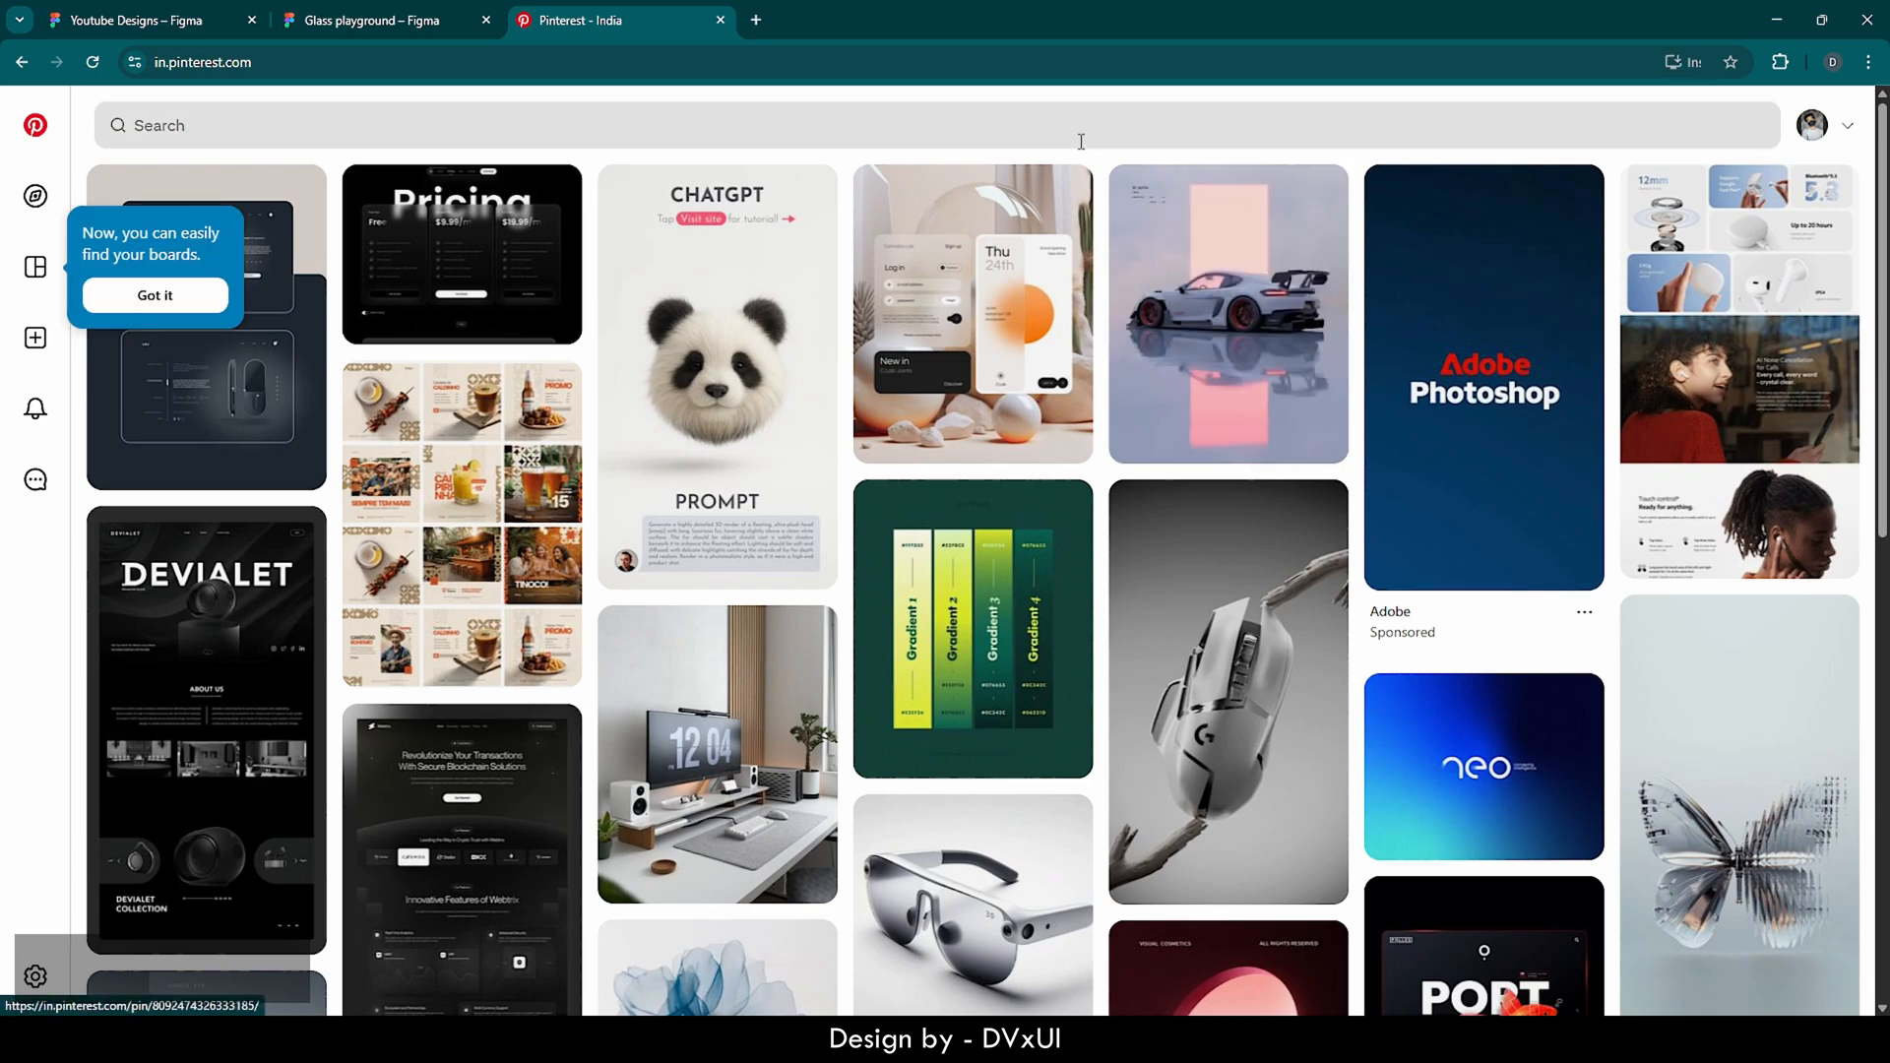
click(1081, 141)
text(grad)
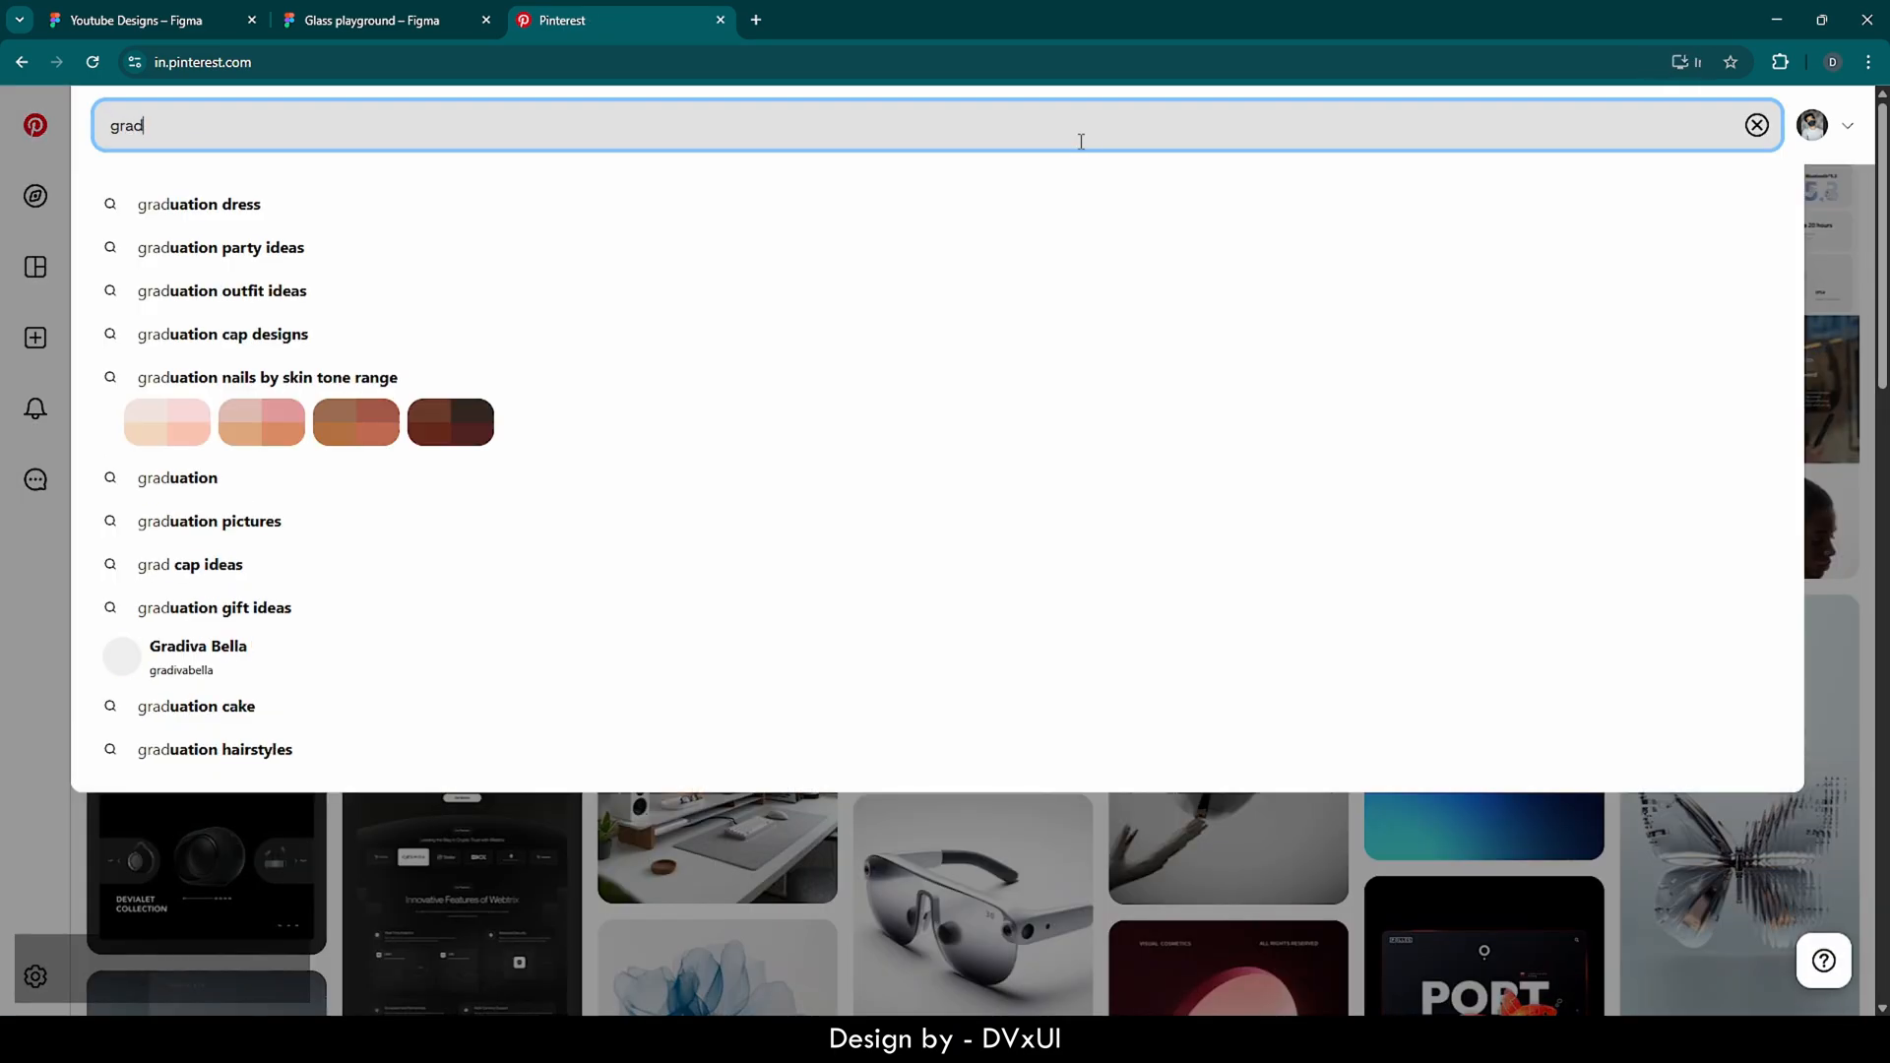
text(ient bac)
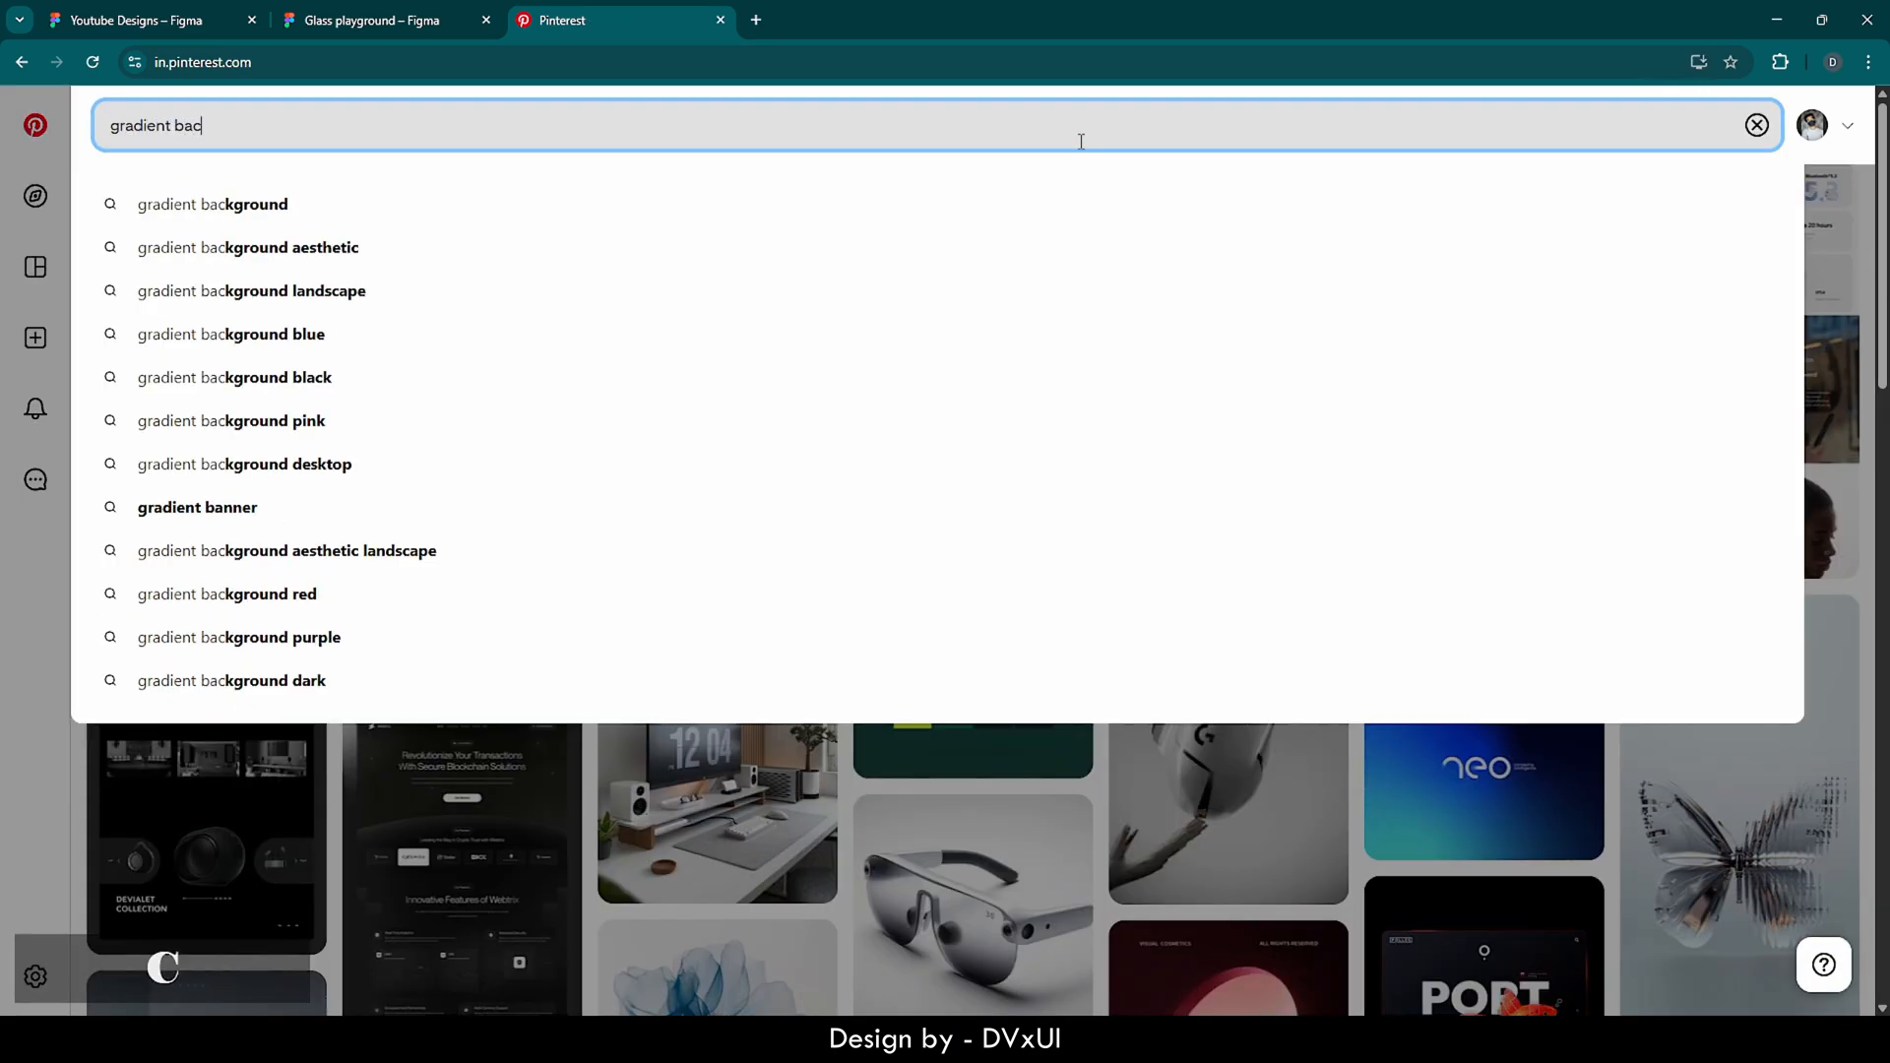
text(k)
key(Down)
key(Return)
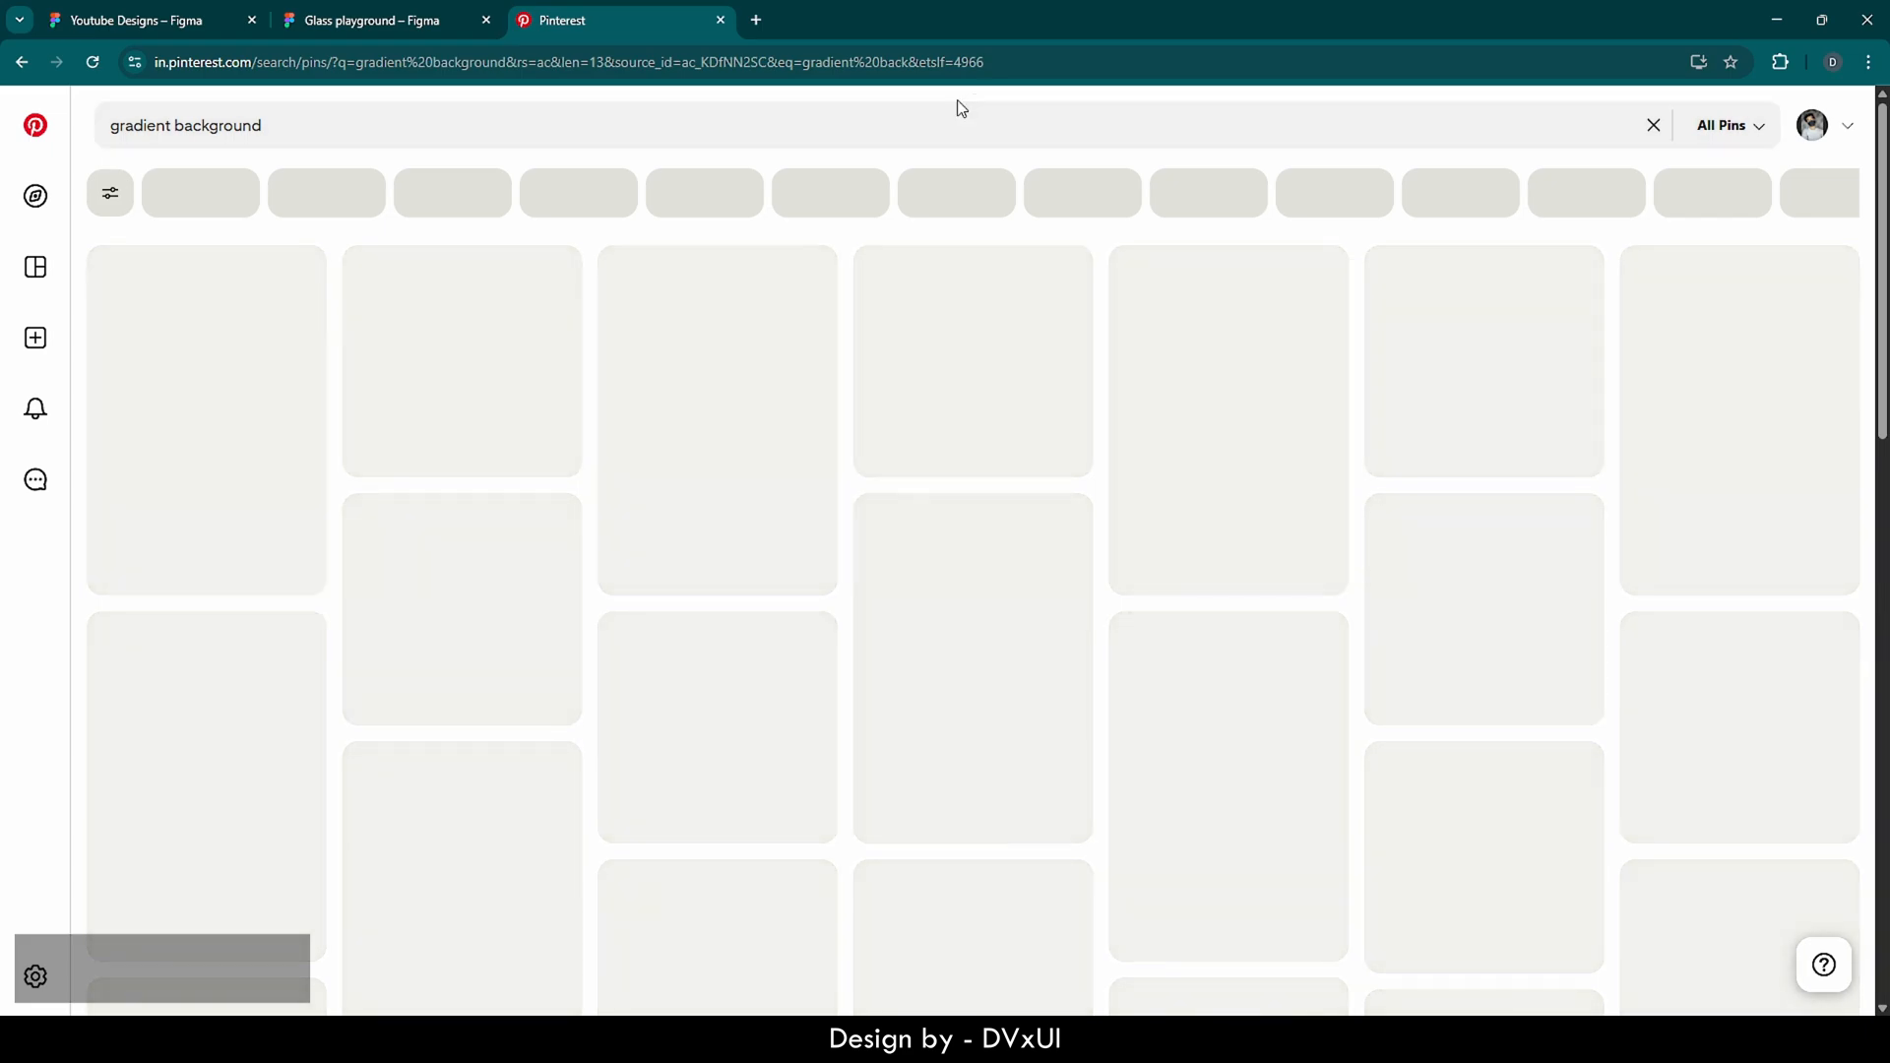
Open the dark blue gradient with pink and cyan waves at larger size and copy the image
scroll(780, 350, down, 2)
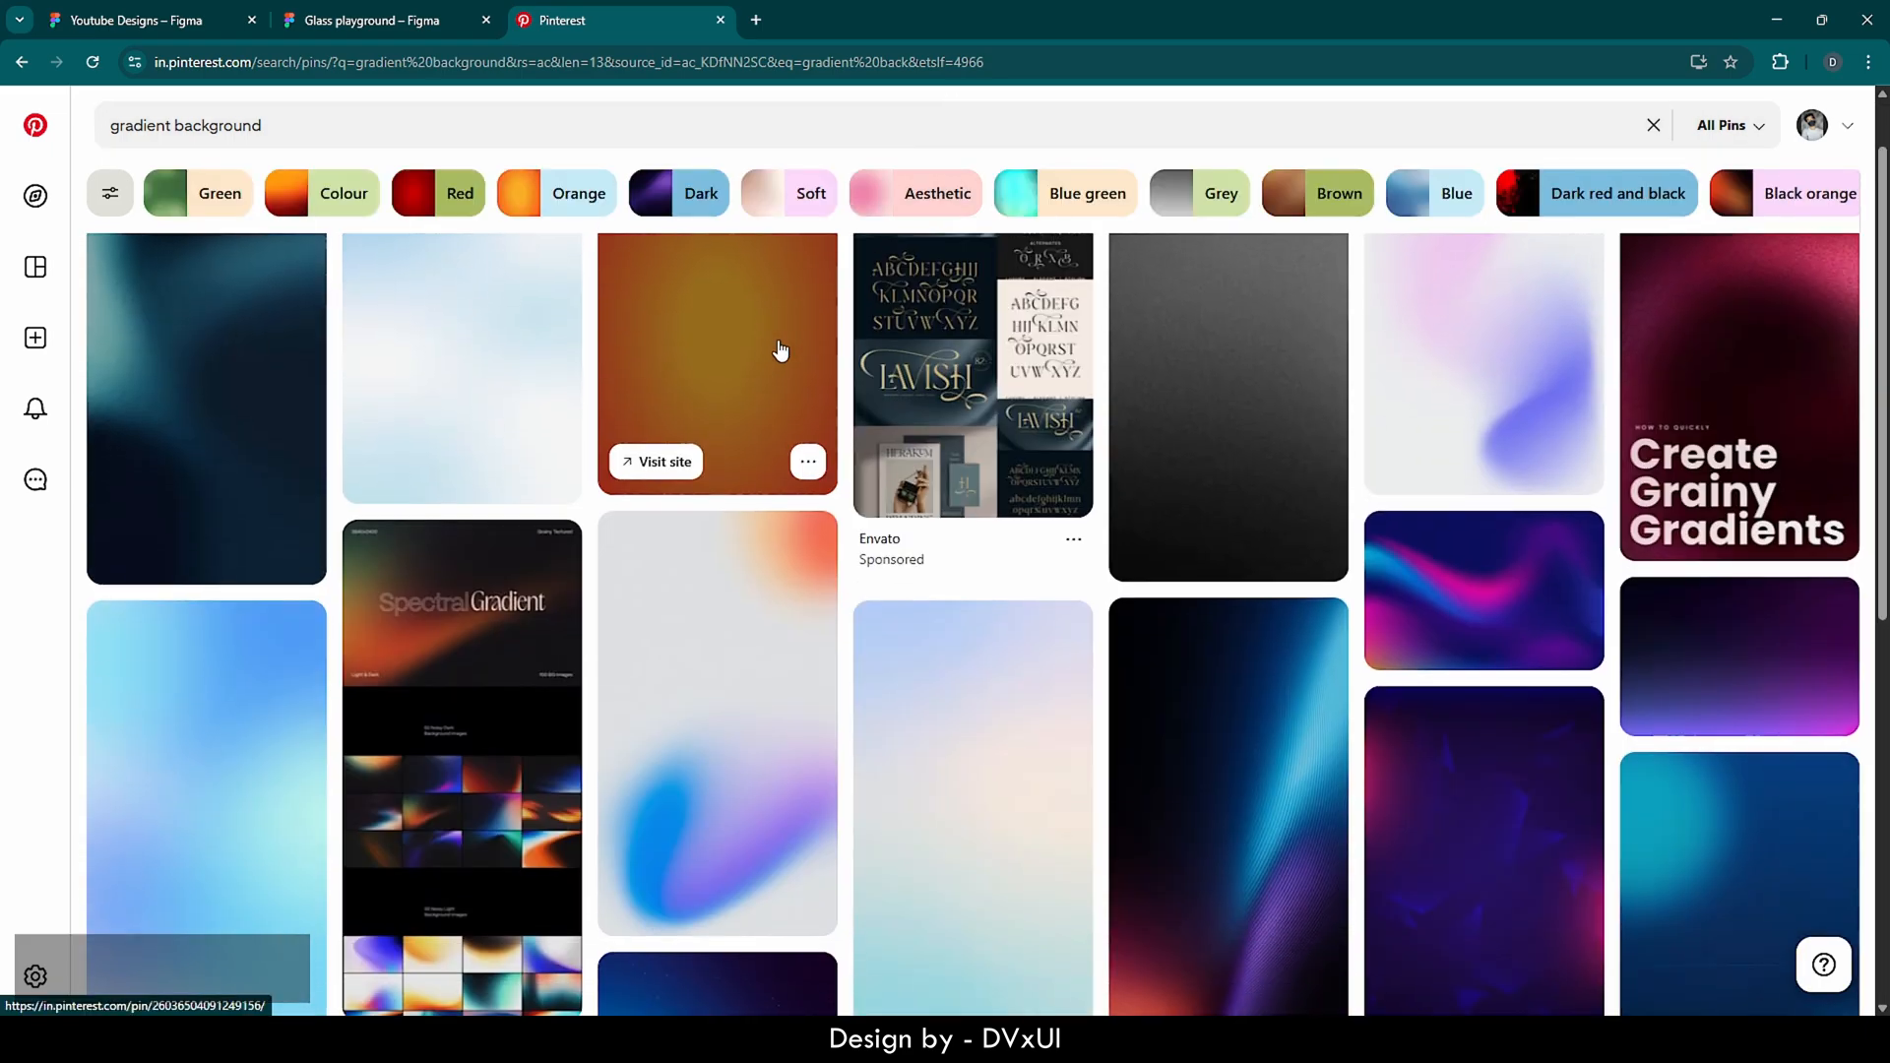
scroll(780, 349, down, 2)
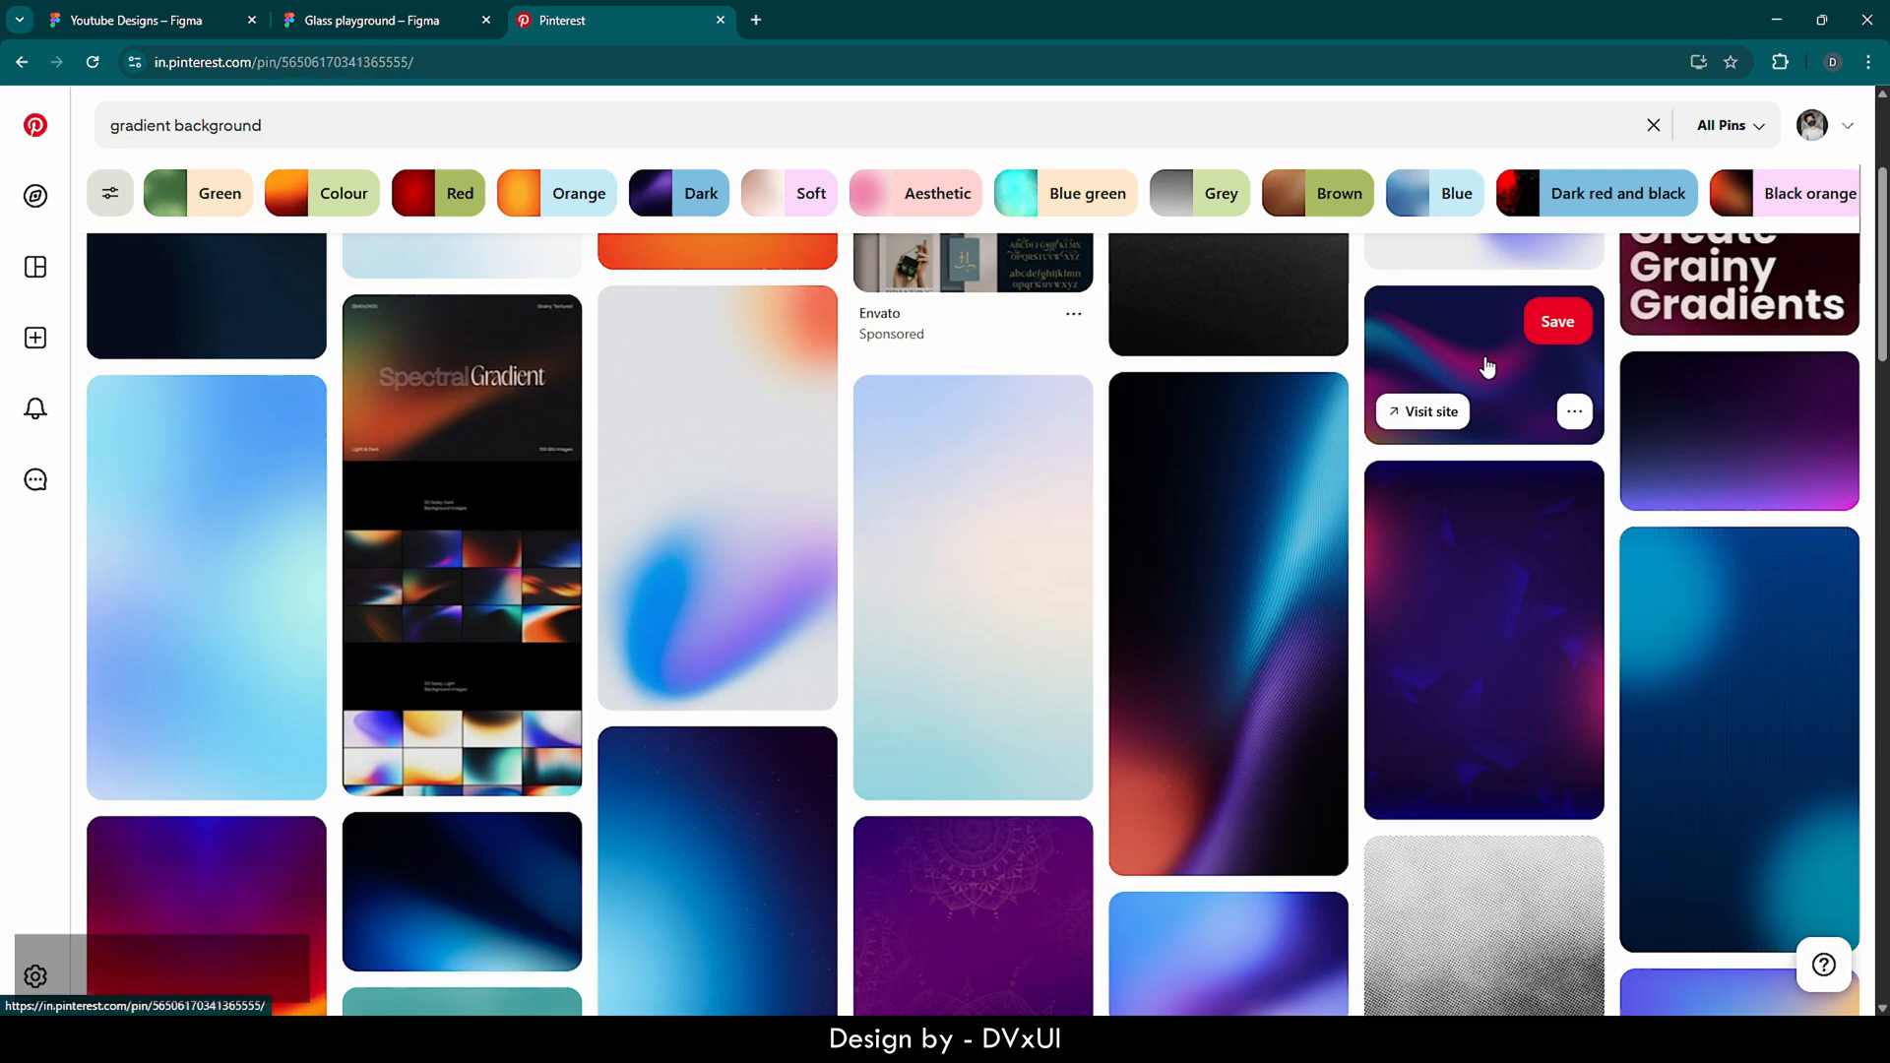
click(1481, 369)
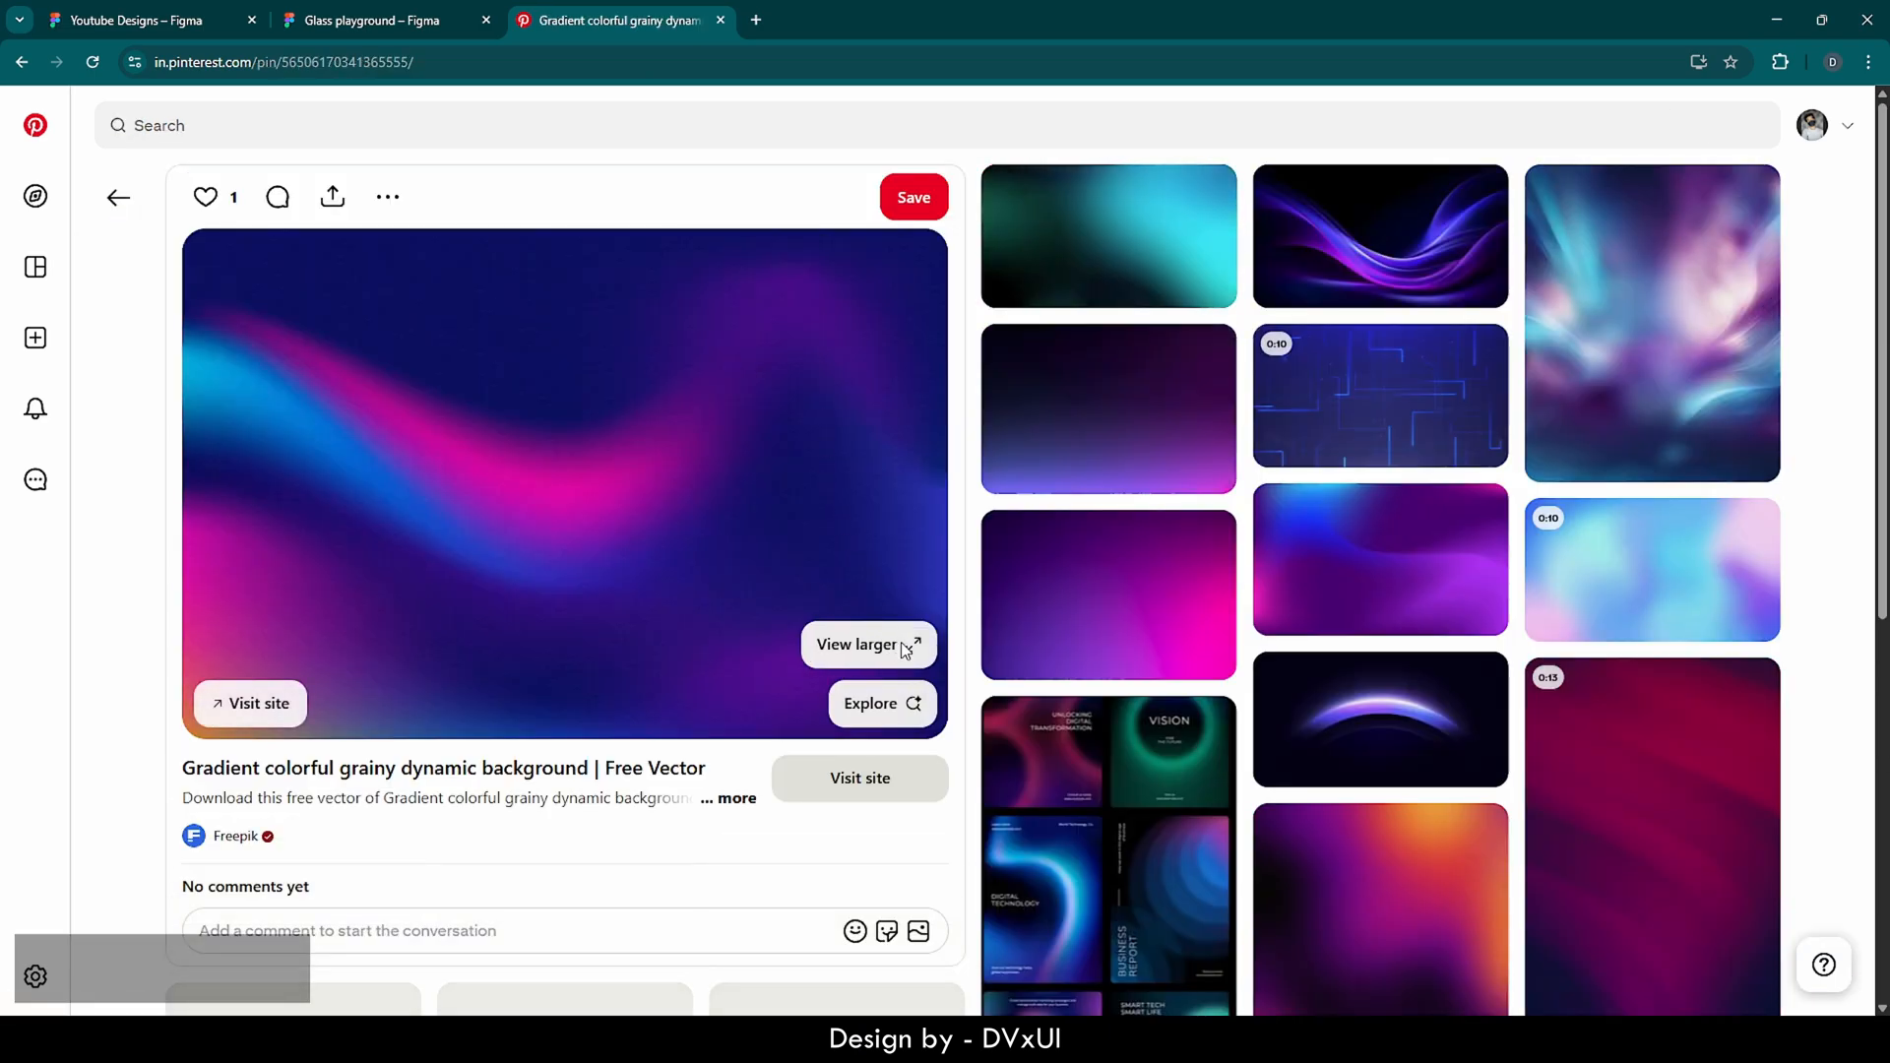
click(912, 644)
right_click(732, 440)
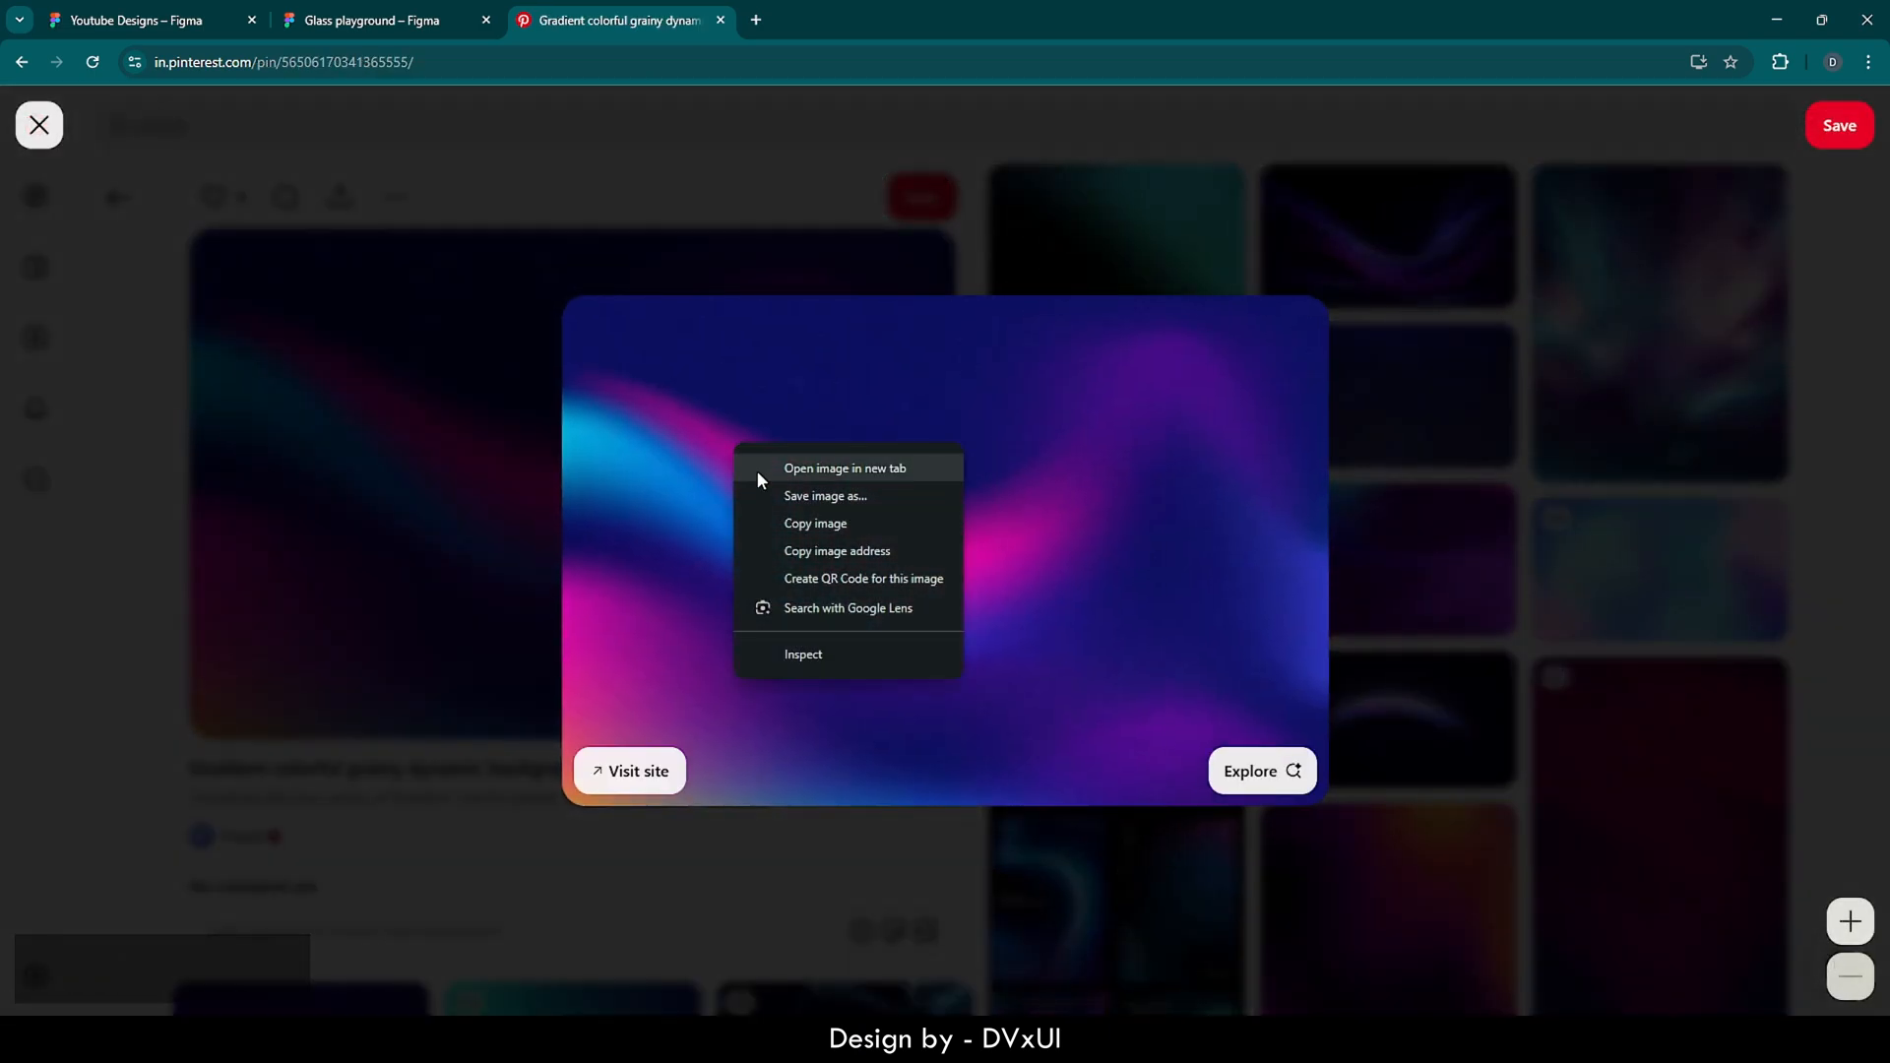
click(776, 522)
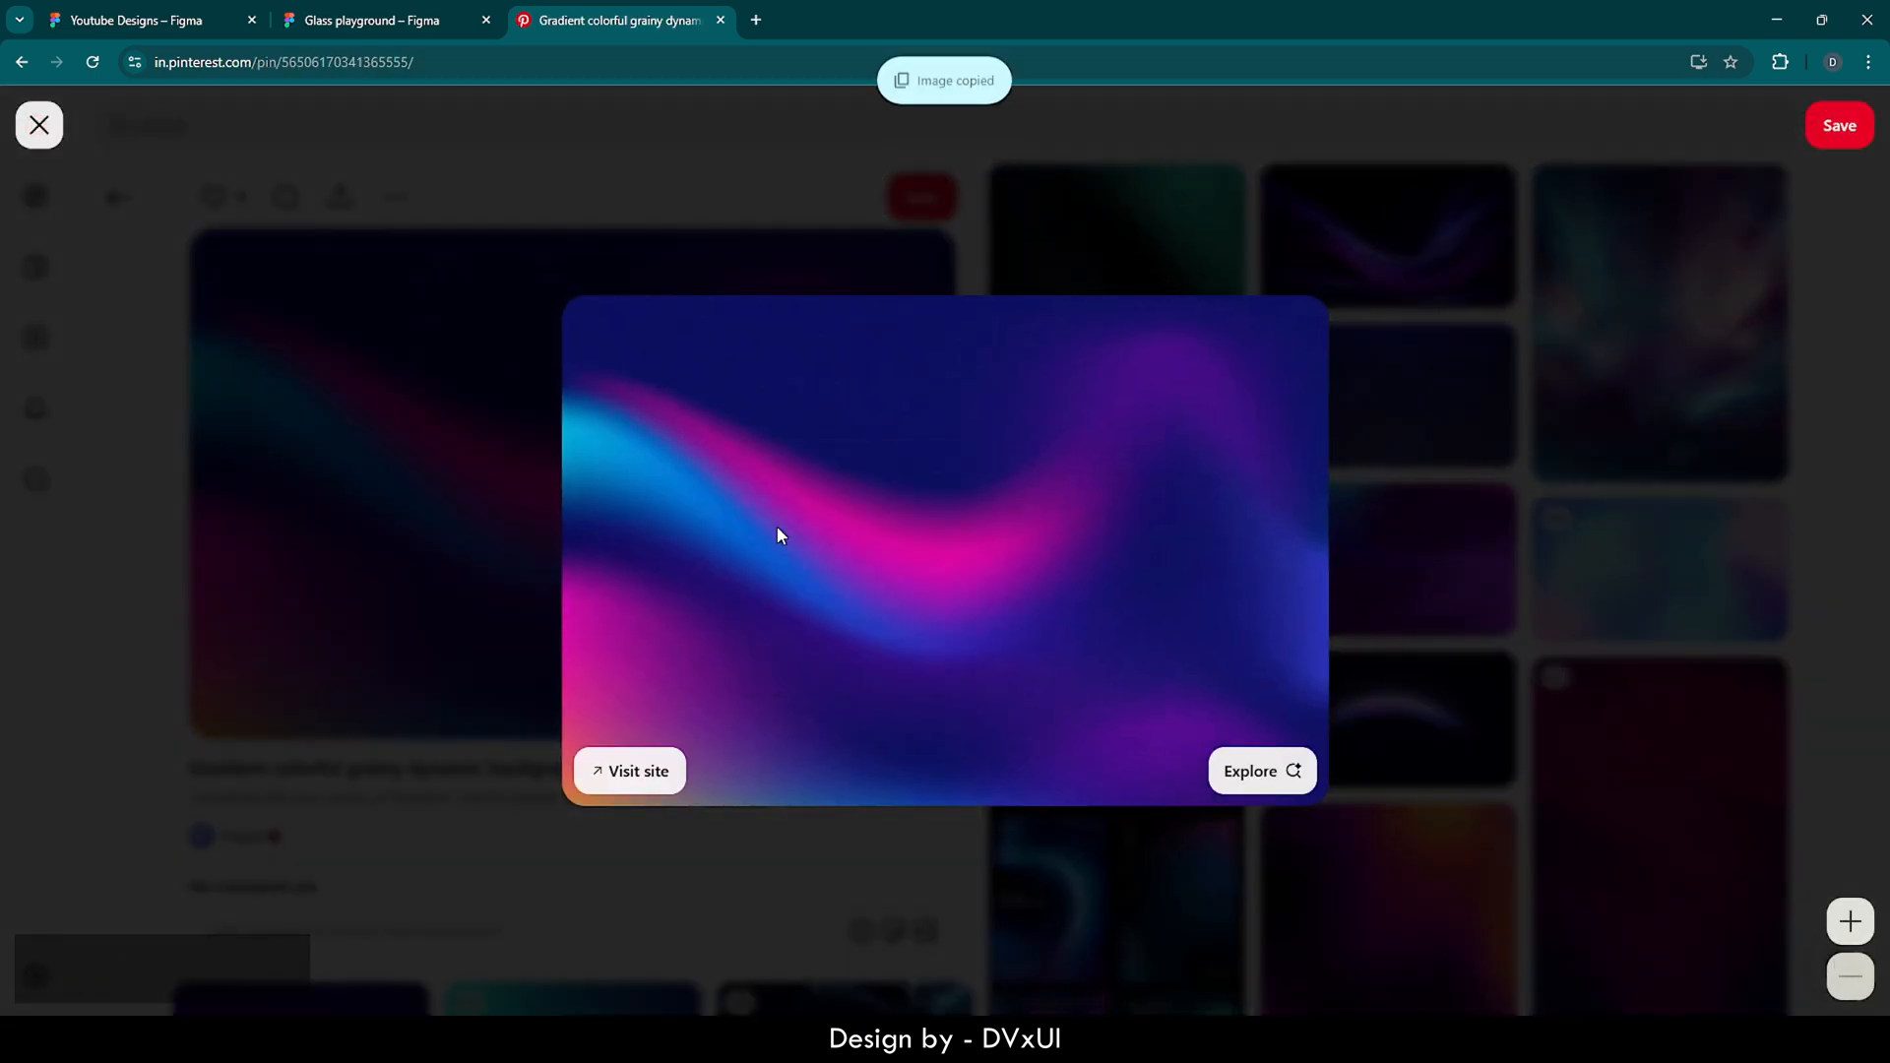
Paste the gradient image into the 300 × 300 frame in Figma and scale it down to match the frame's height
click(209, 14)
key(ctrl+v)
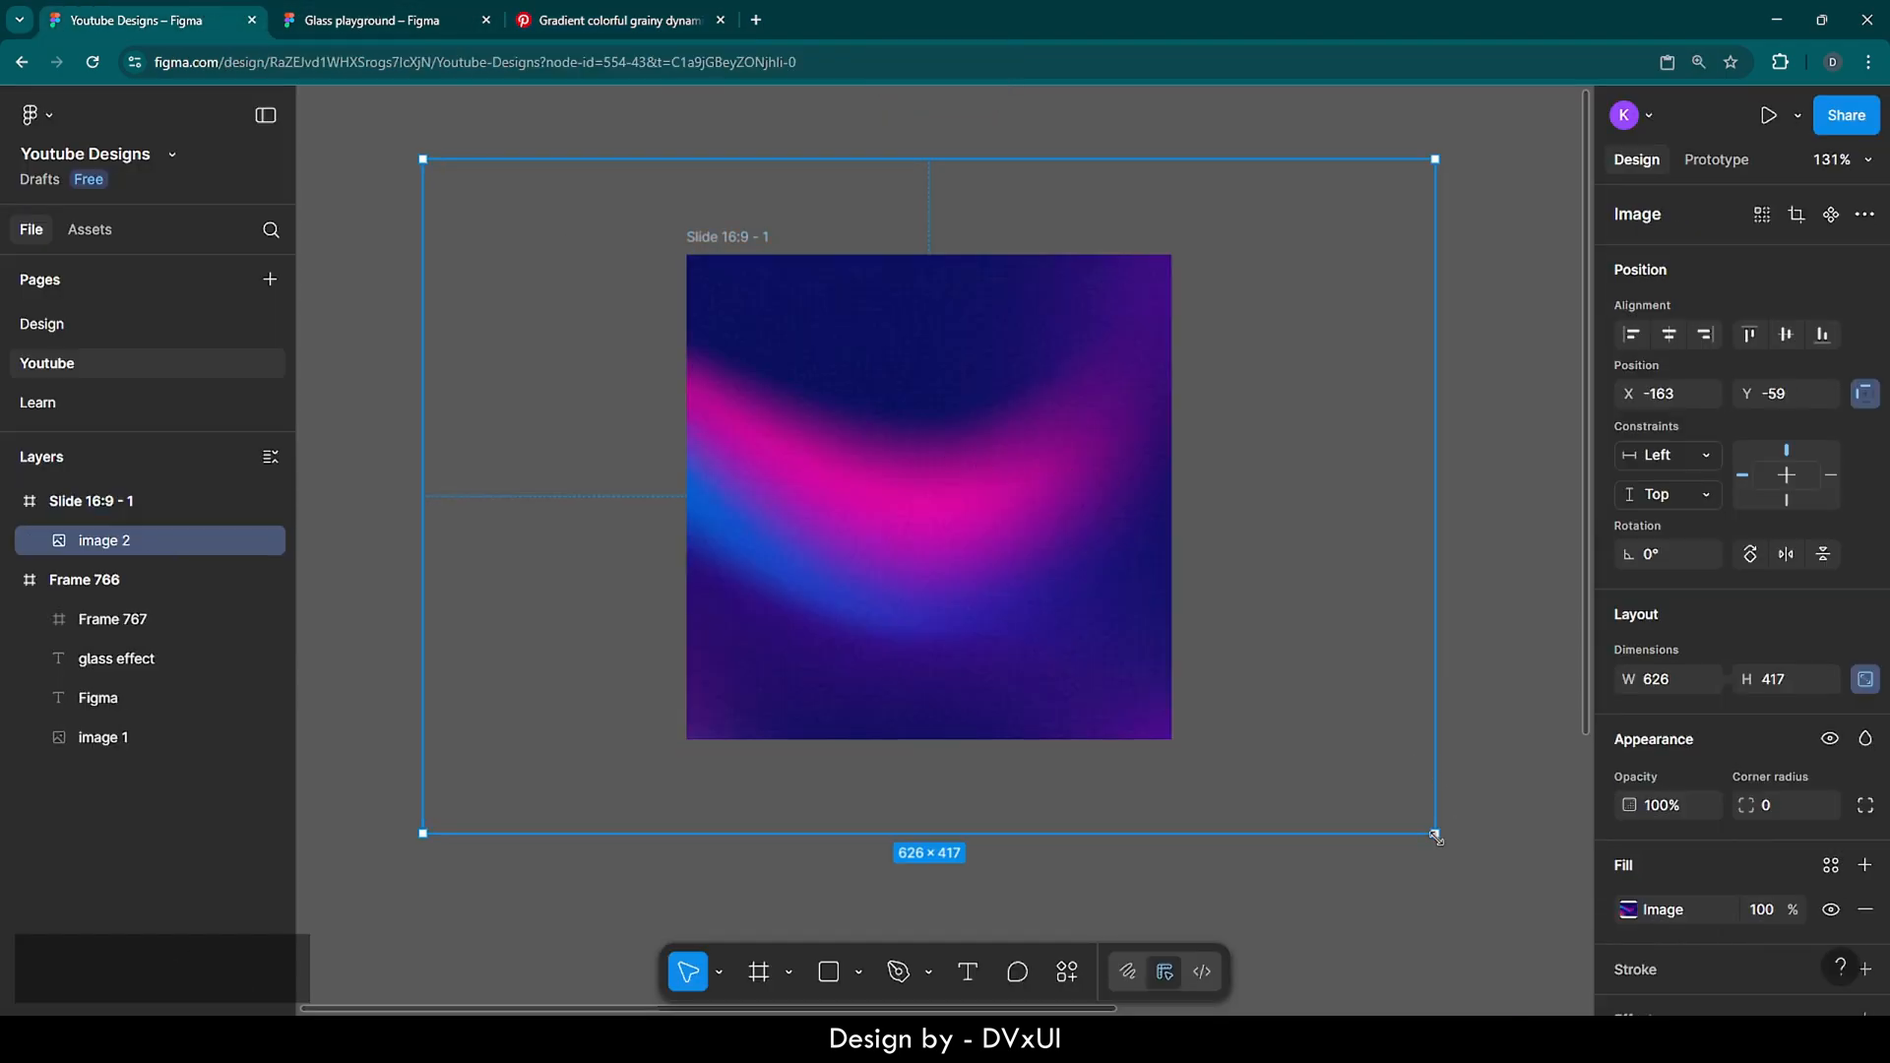
drag(1435, 833, 1287, 736)
click(1421, 746)
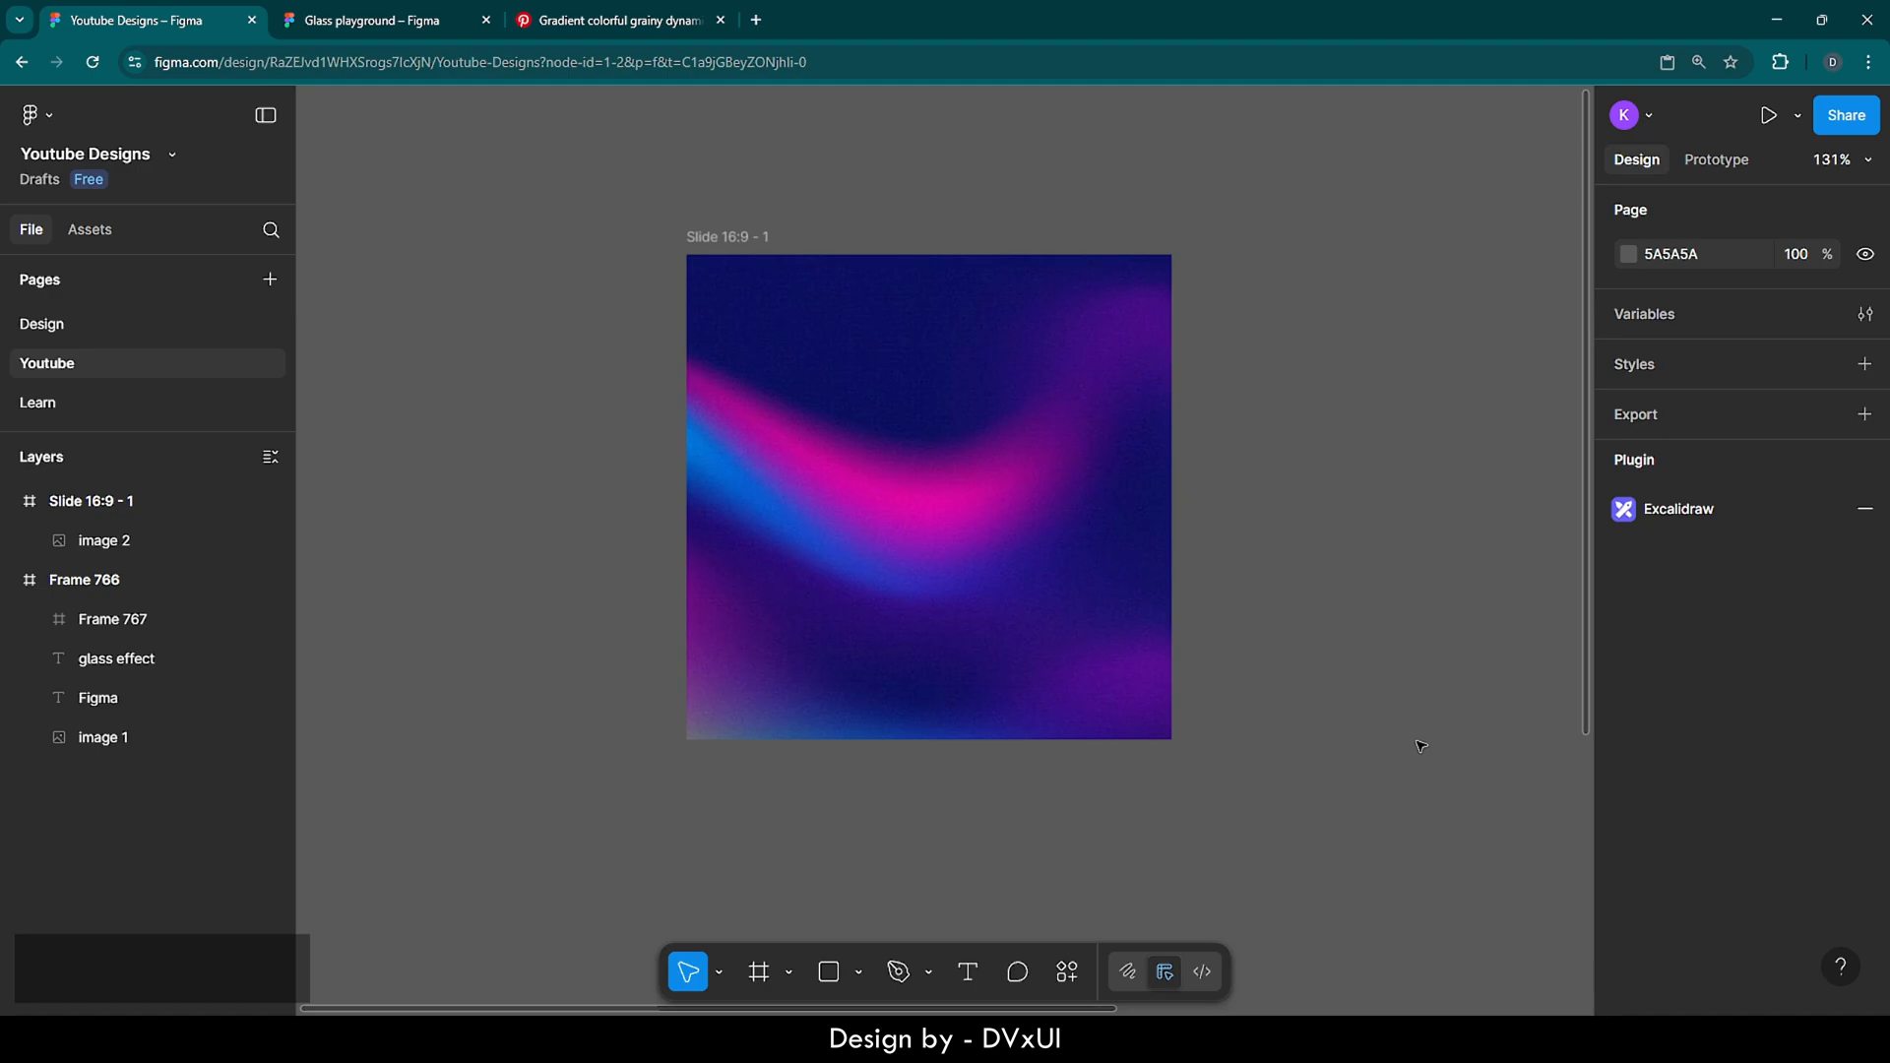
Add the text "DVxUI" on the gradient background and center it in the frame
click(977, 954)
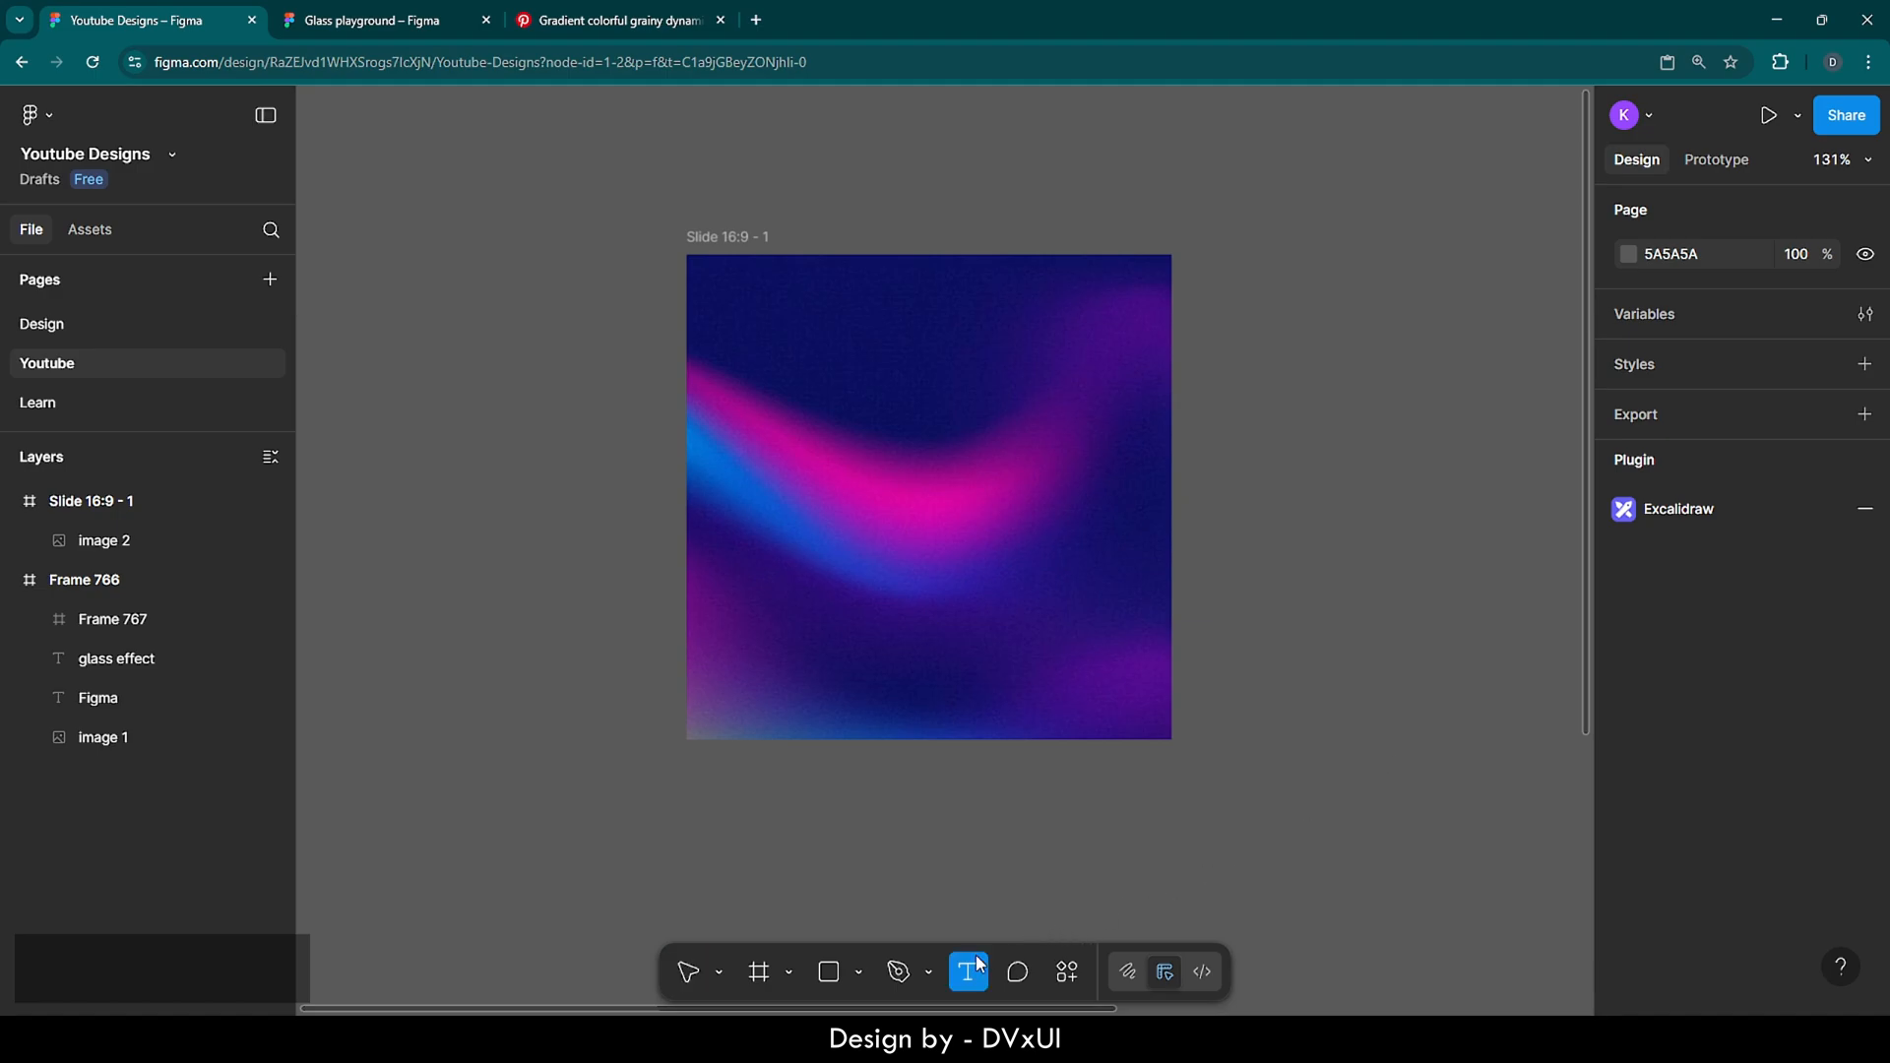
click(823, 477)
text(DVxUI)
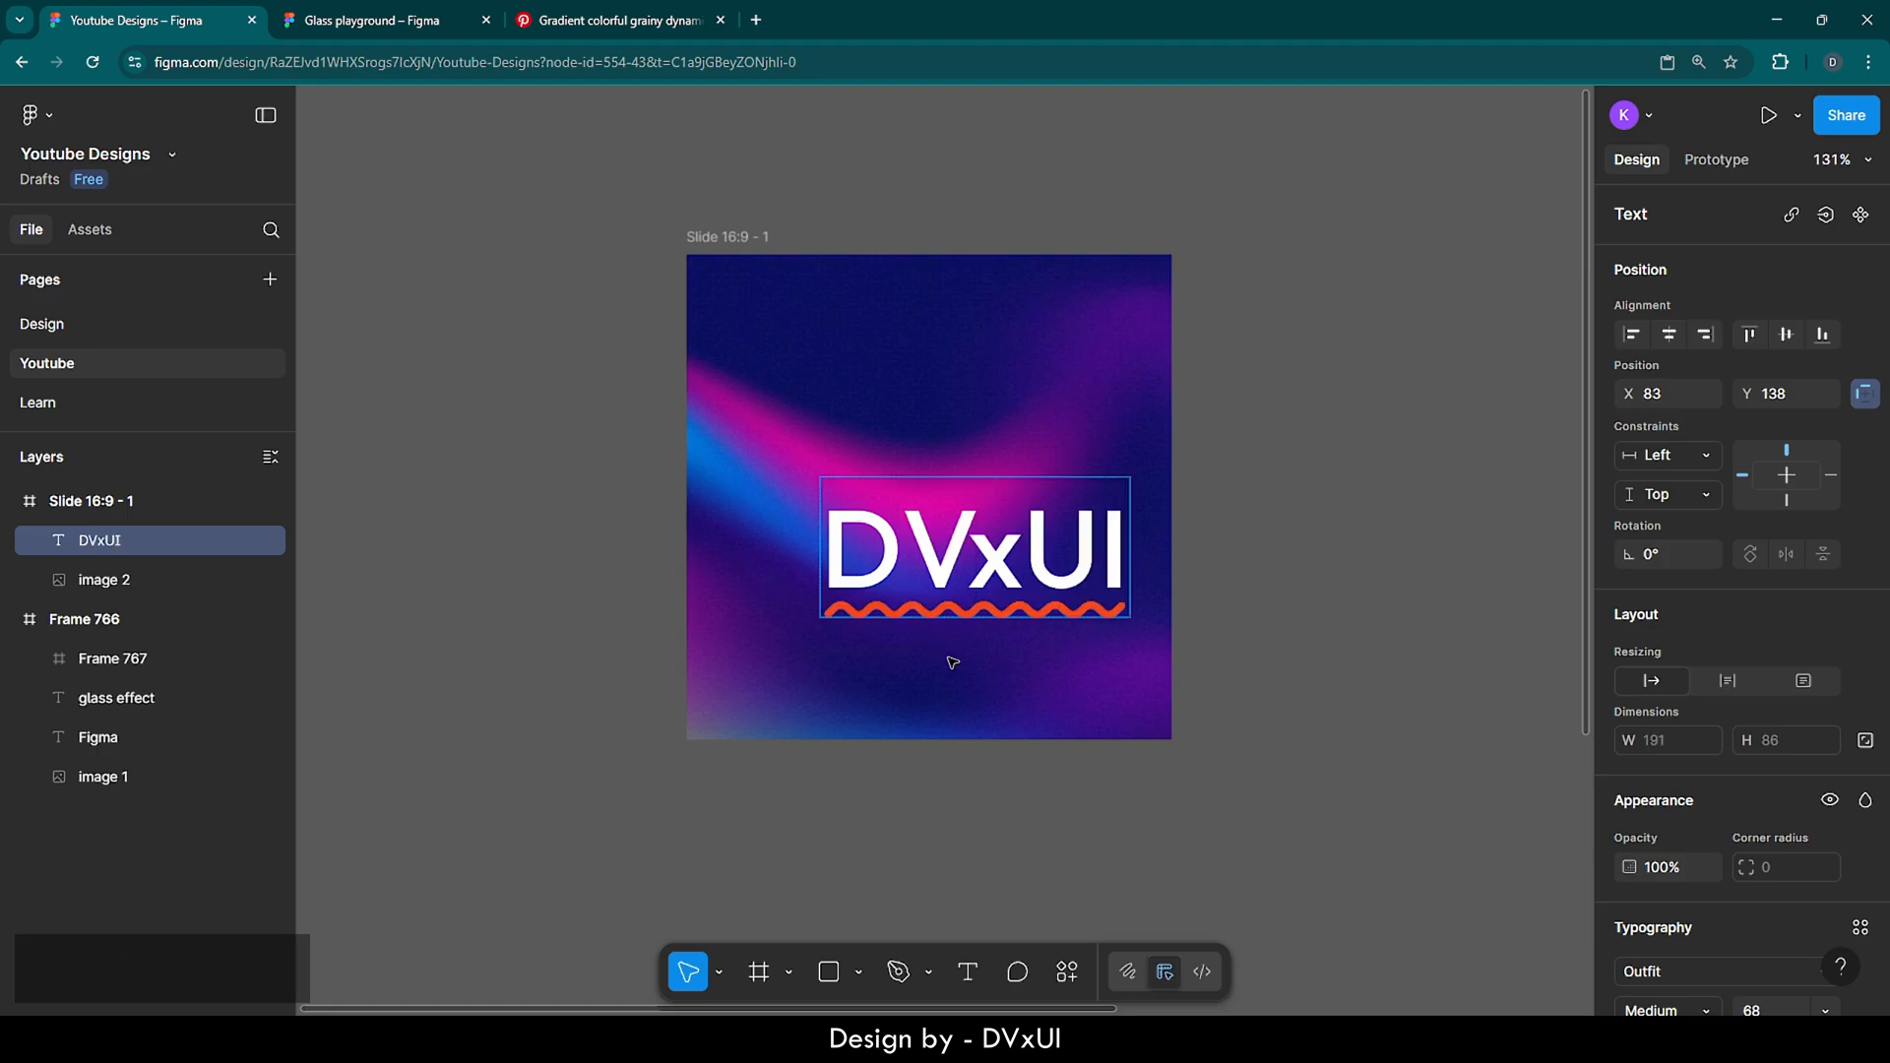
key(Escape)
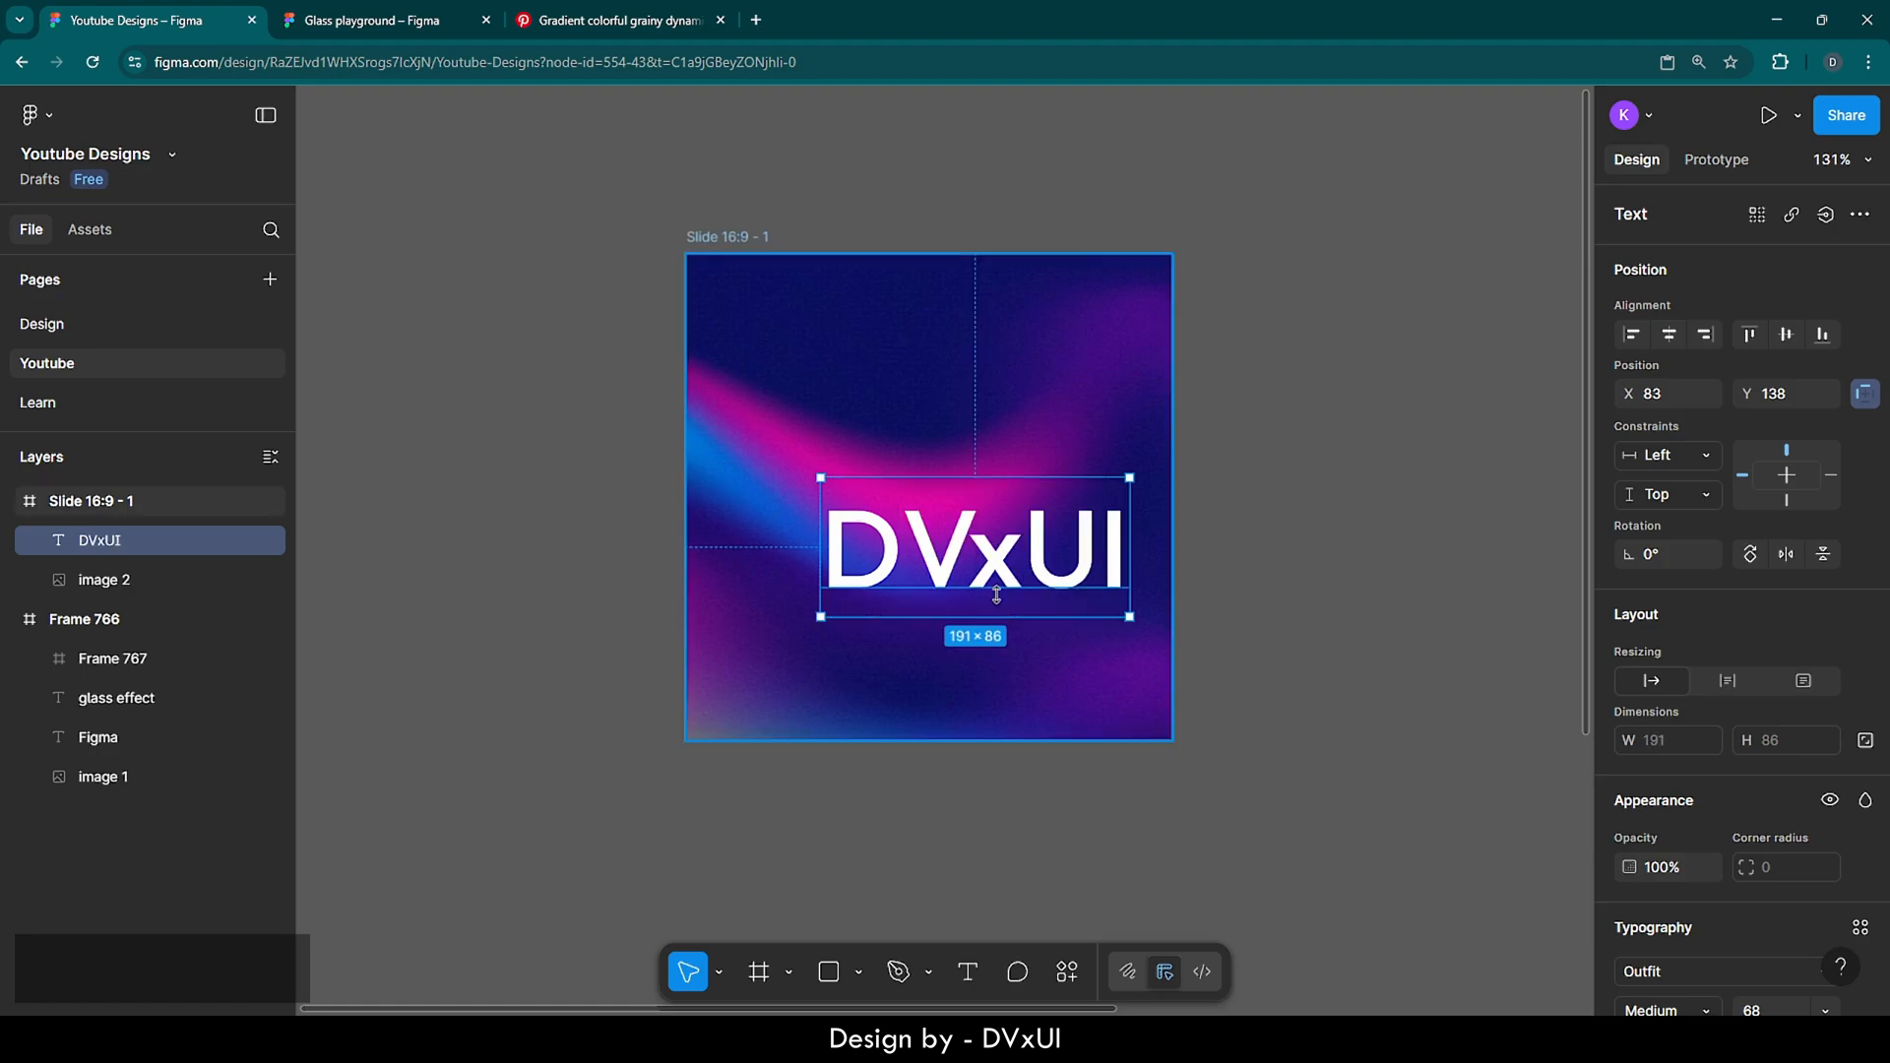
drag(1028, 549, 985, 494)
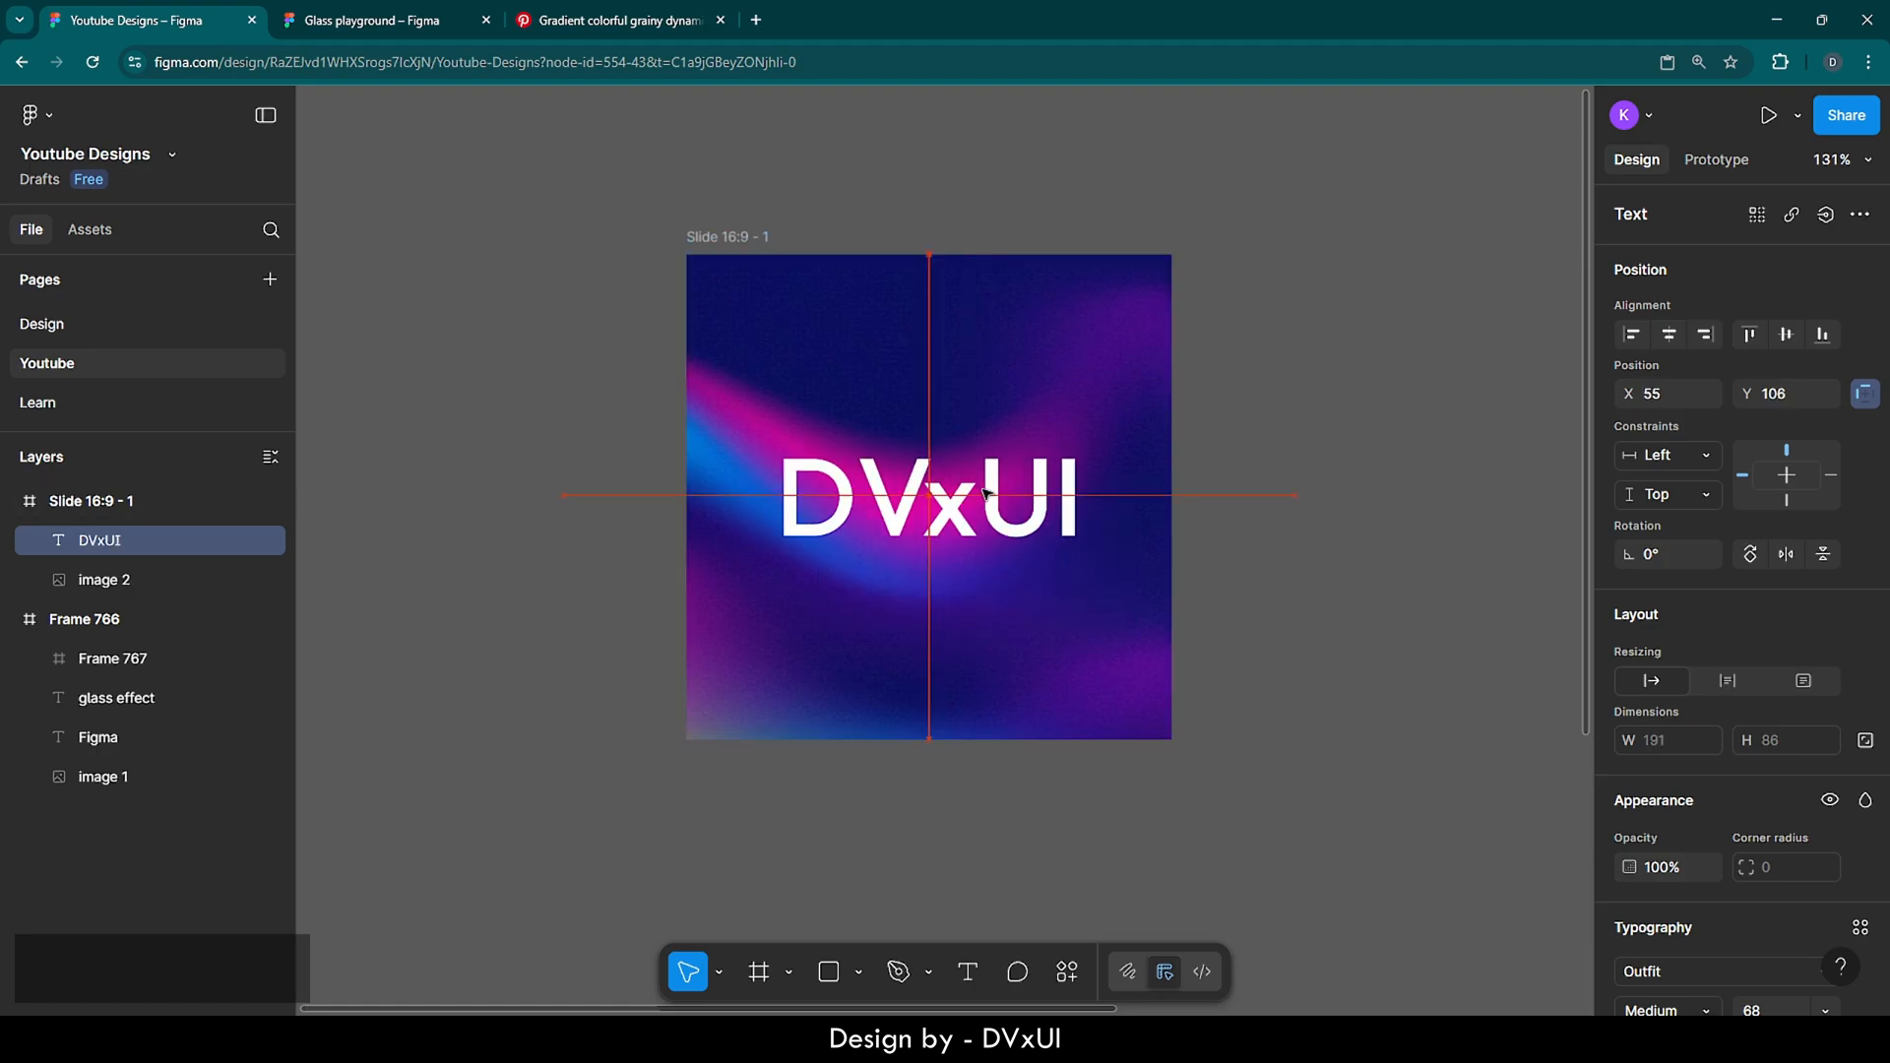
click(989, 640)
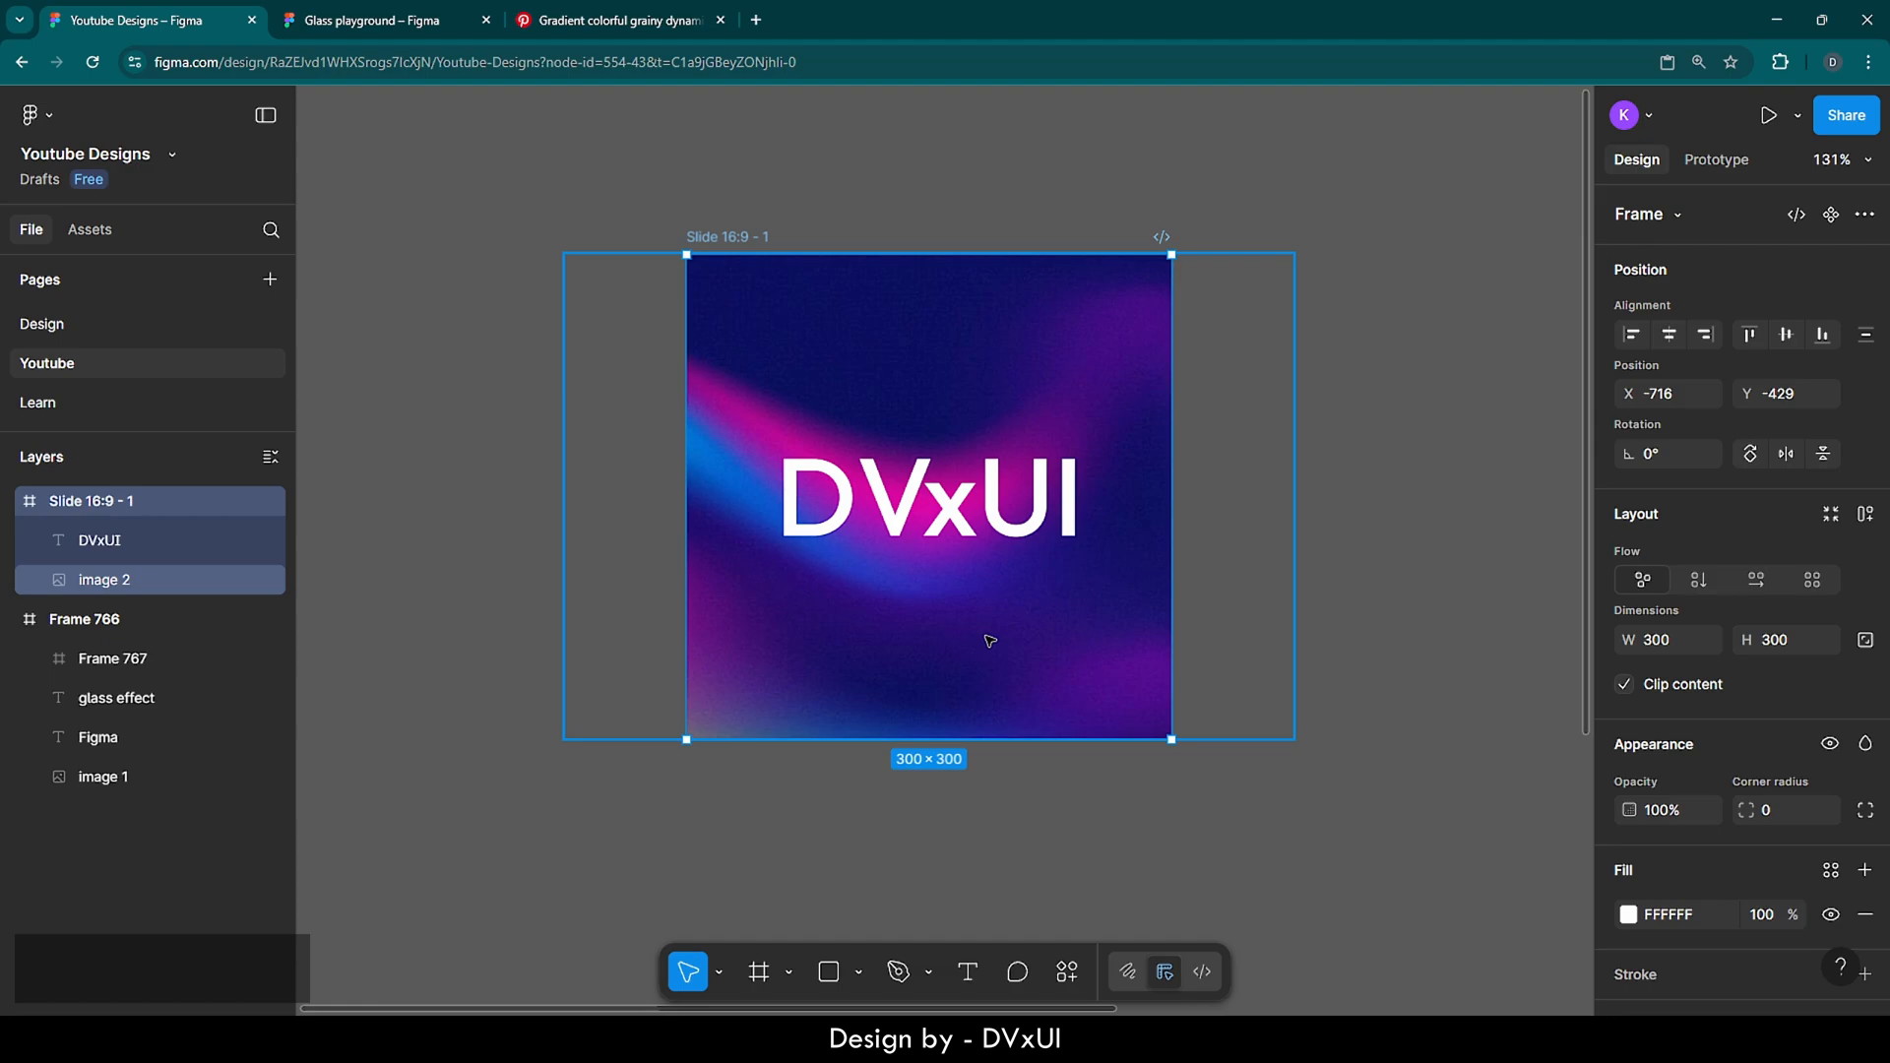
click(1118, 806)
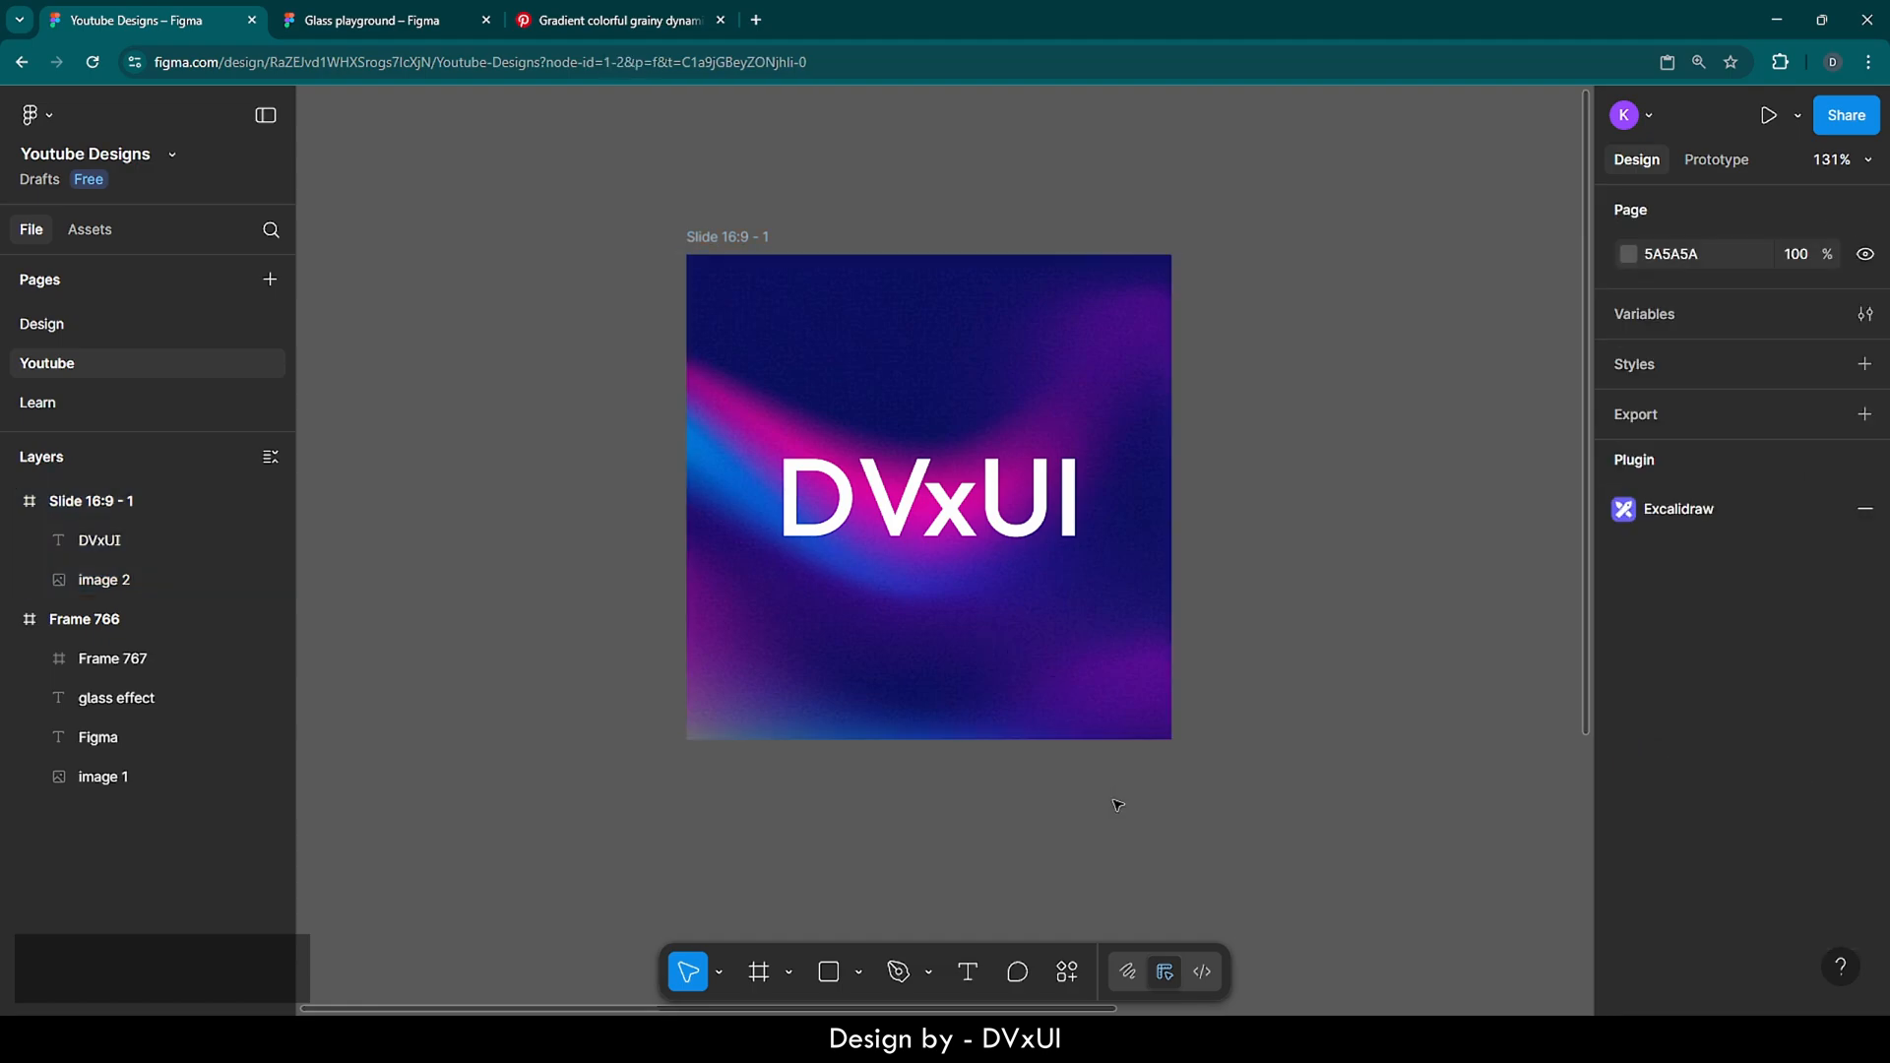
Place a 100 × 100 frame overlapping the upper part of the DVxUI text and give it an FFFFFF fill at 10% opacity
key(f)
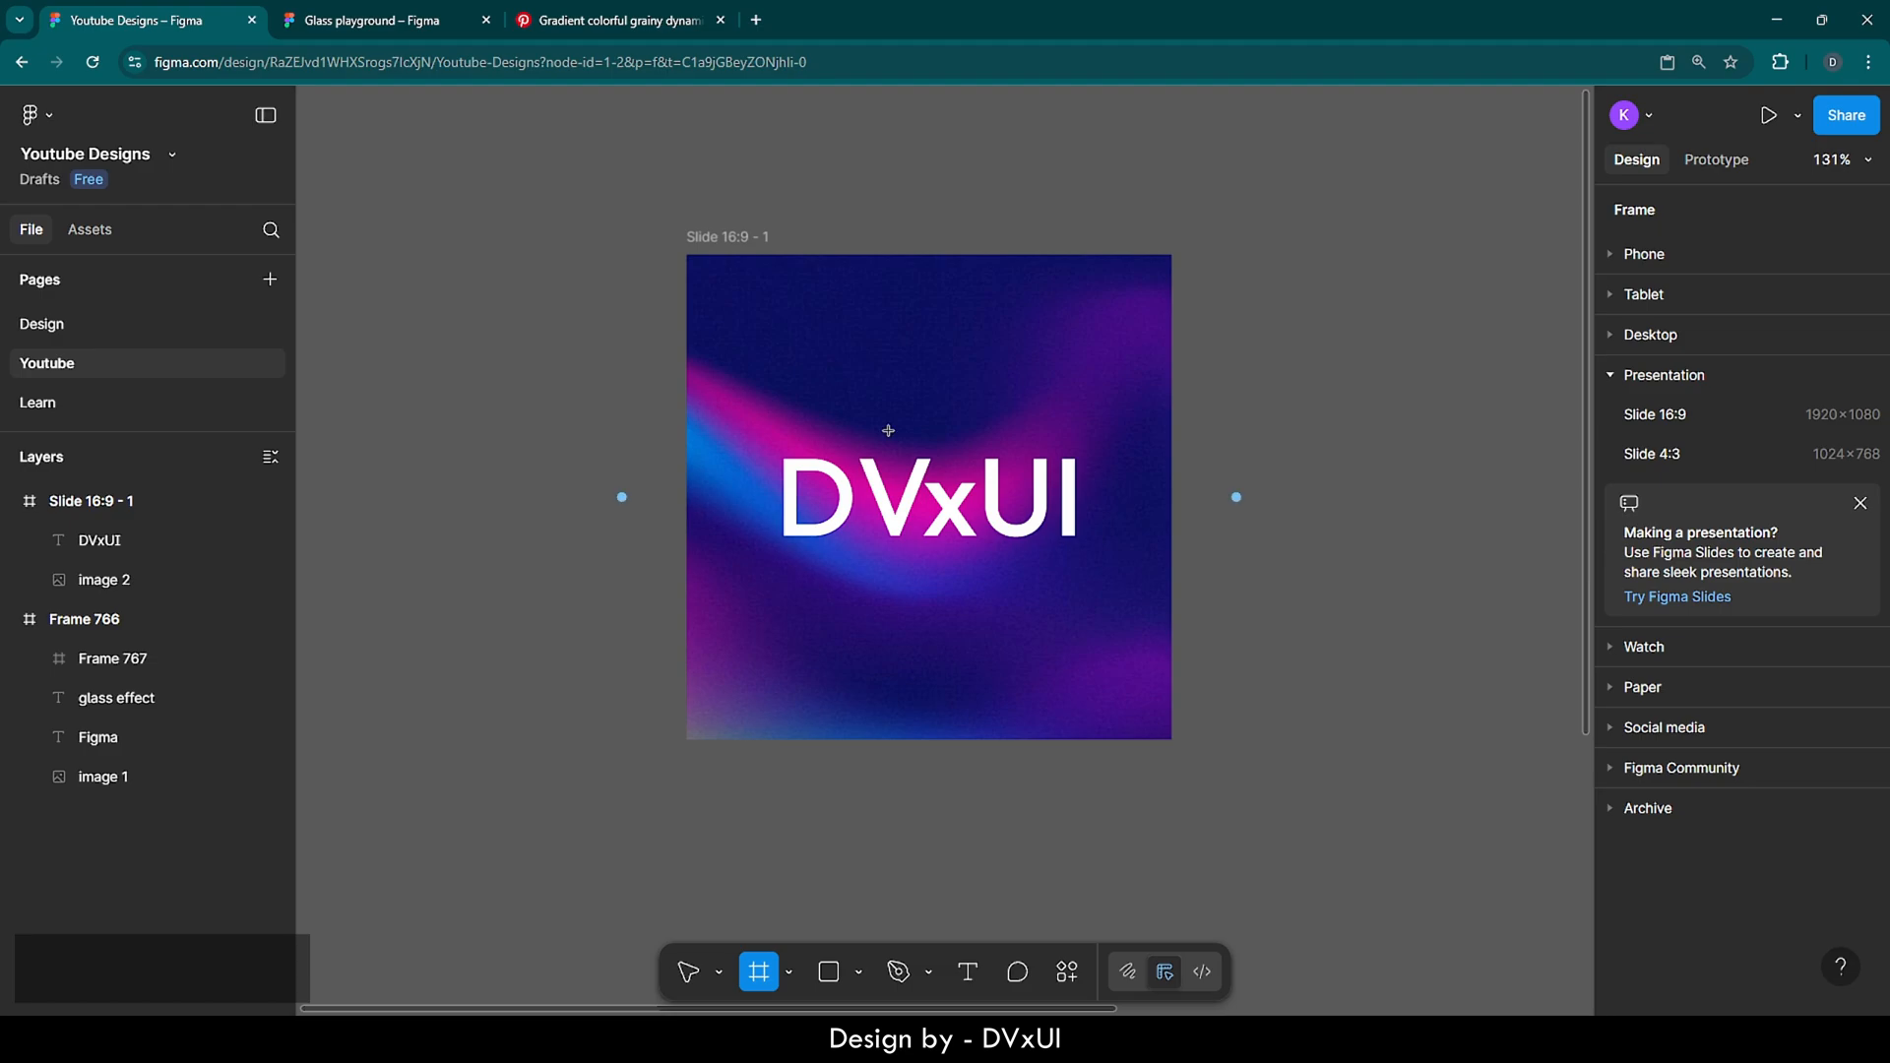
click(889, 430)
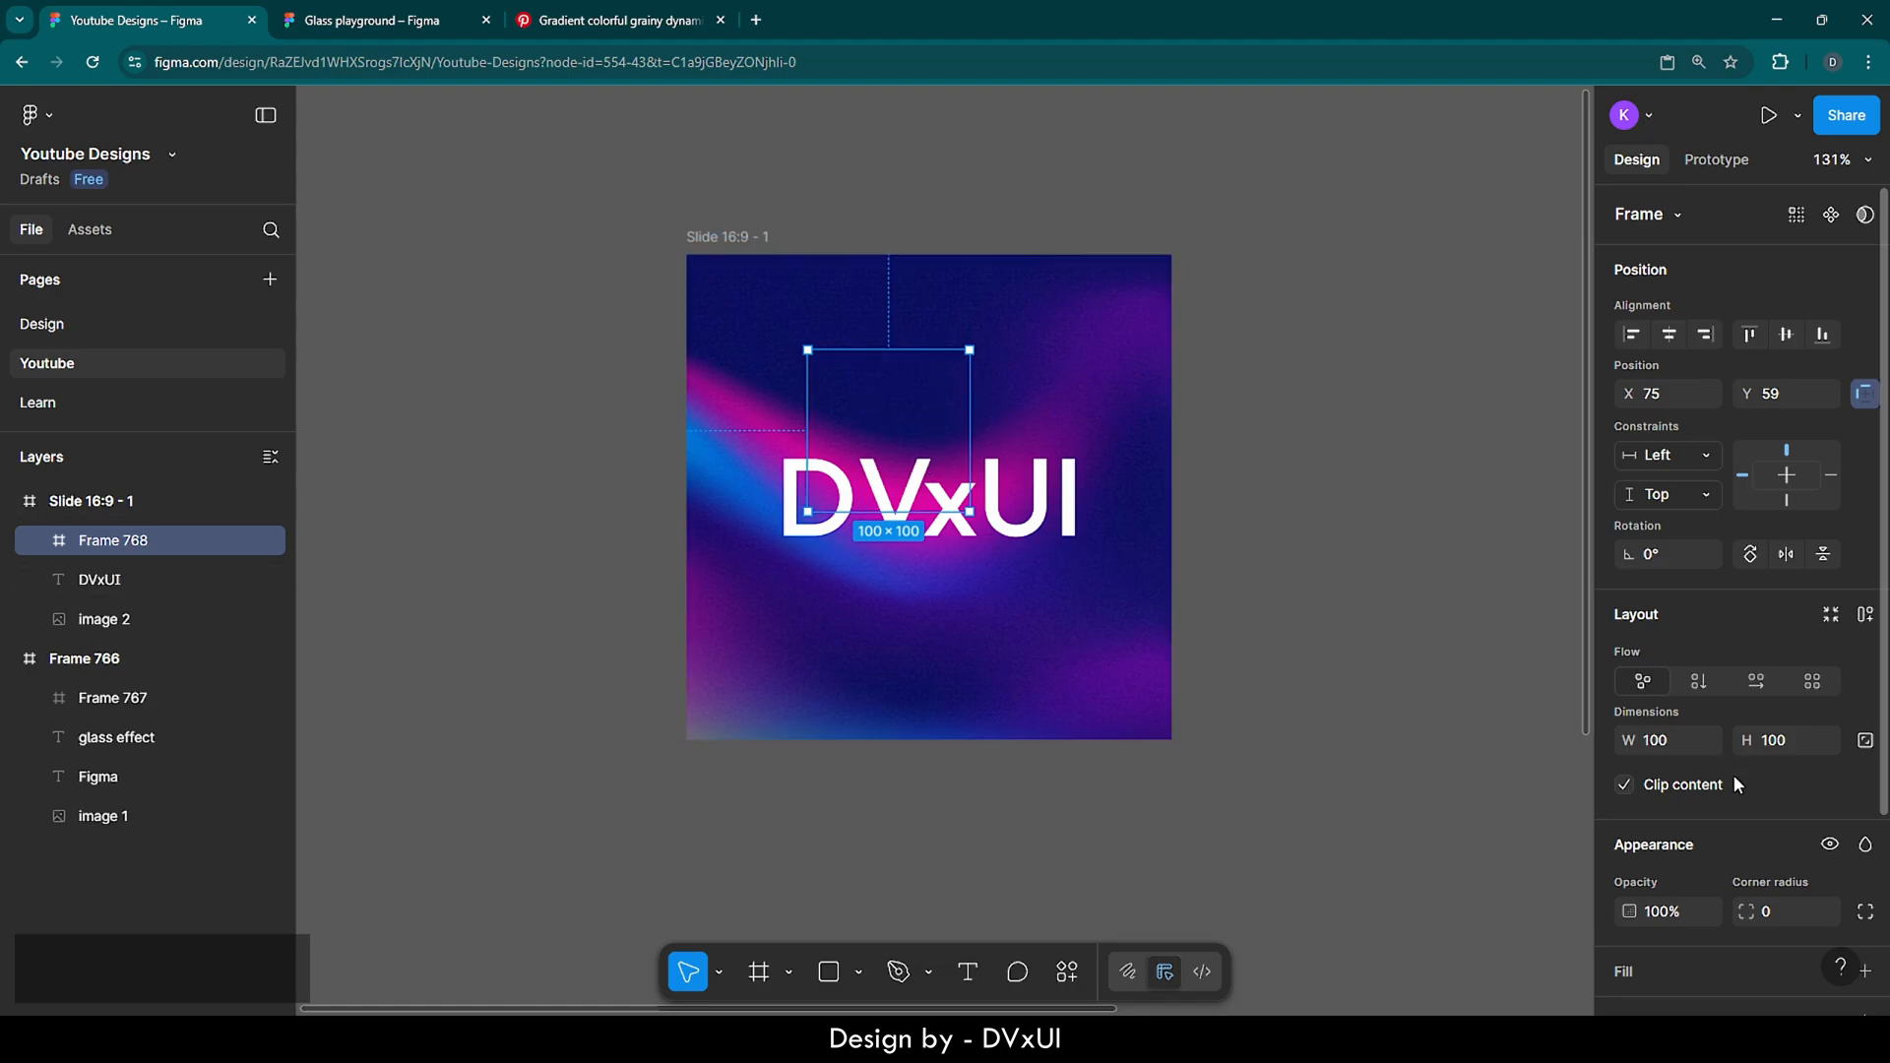
scroll(1733, 774, down, 3)
click(1645, 730)
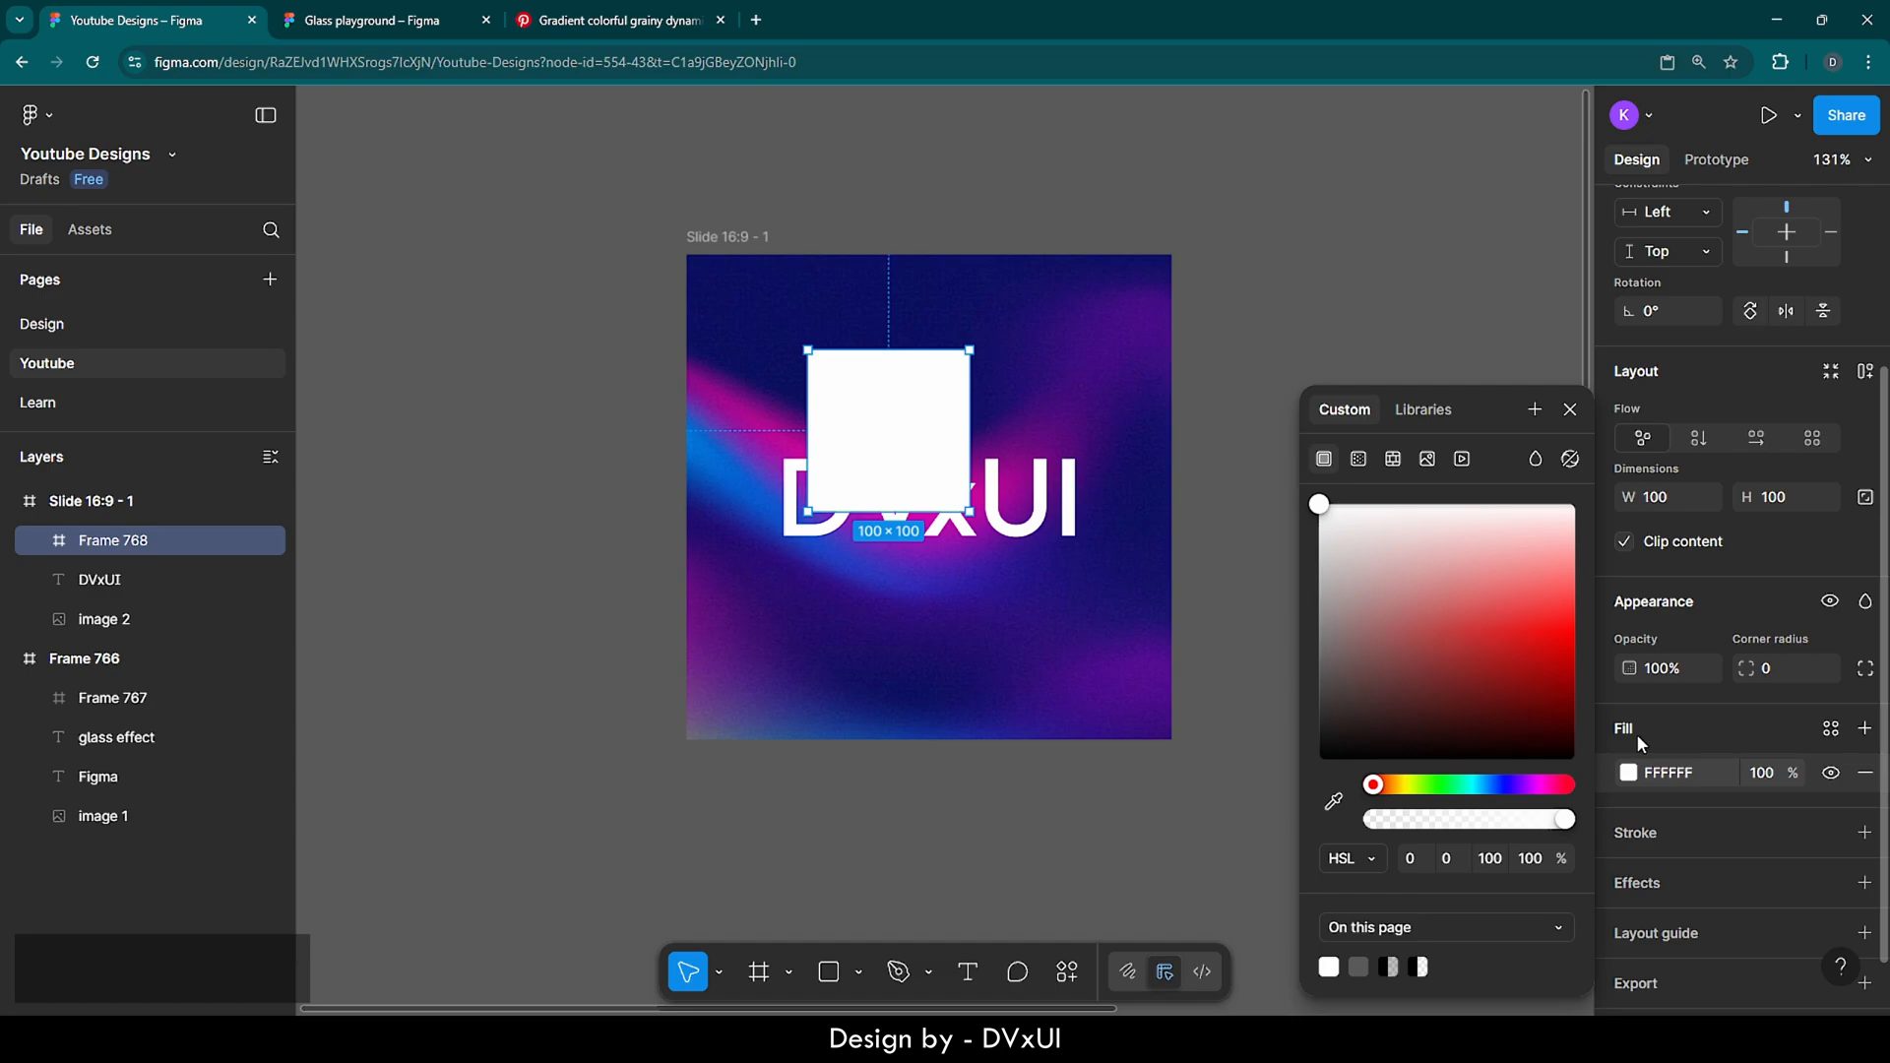
click(1761, 774)
text(10)
key(Return)
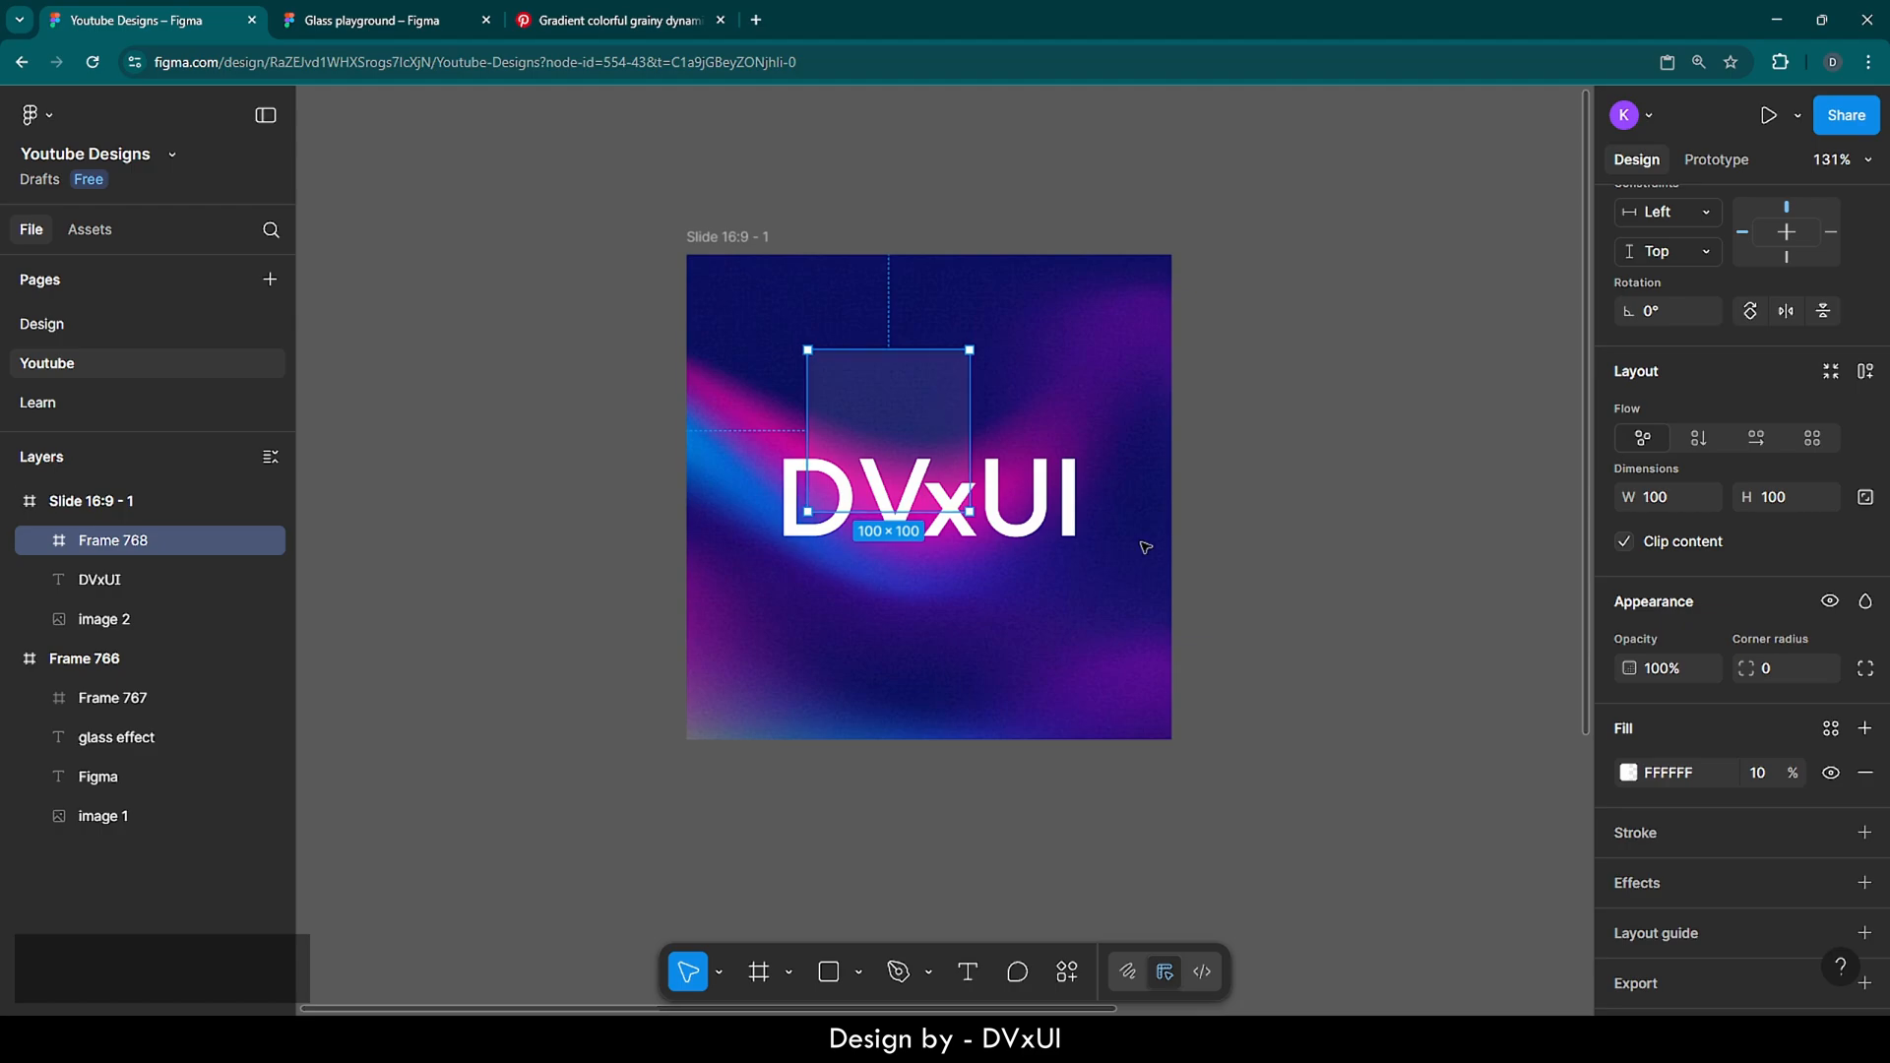
Add an effect to the small translucent frame and set its type to Glass
scroll(1673, 933, down, 1)
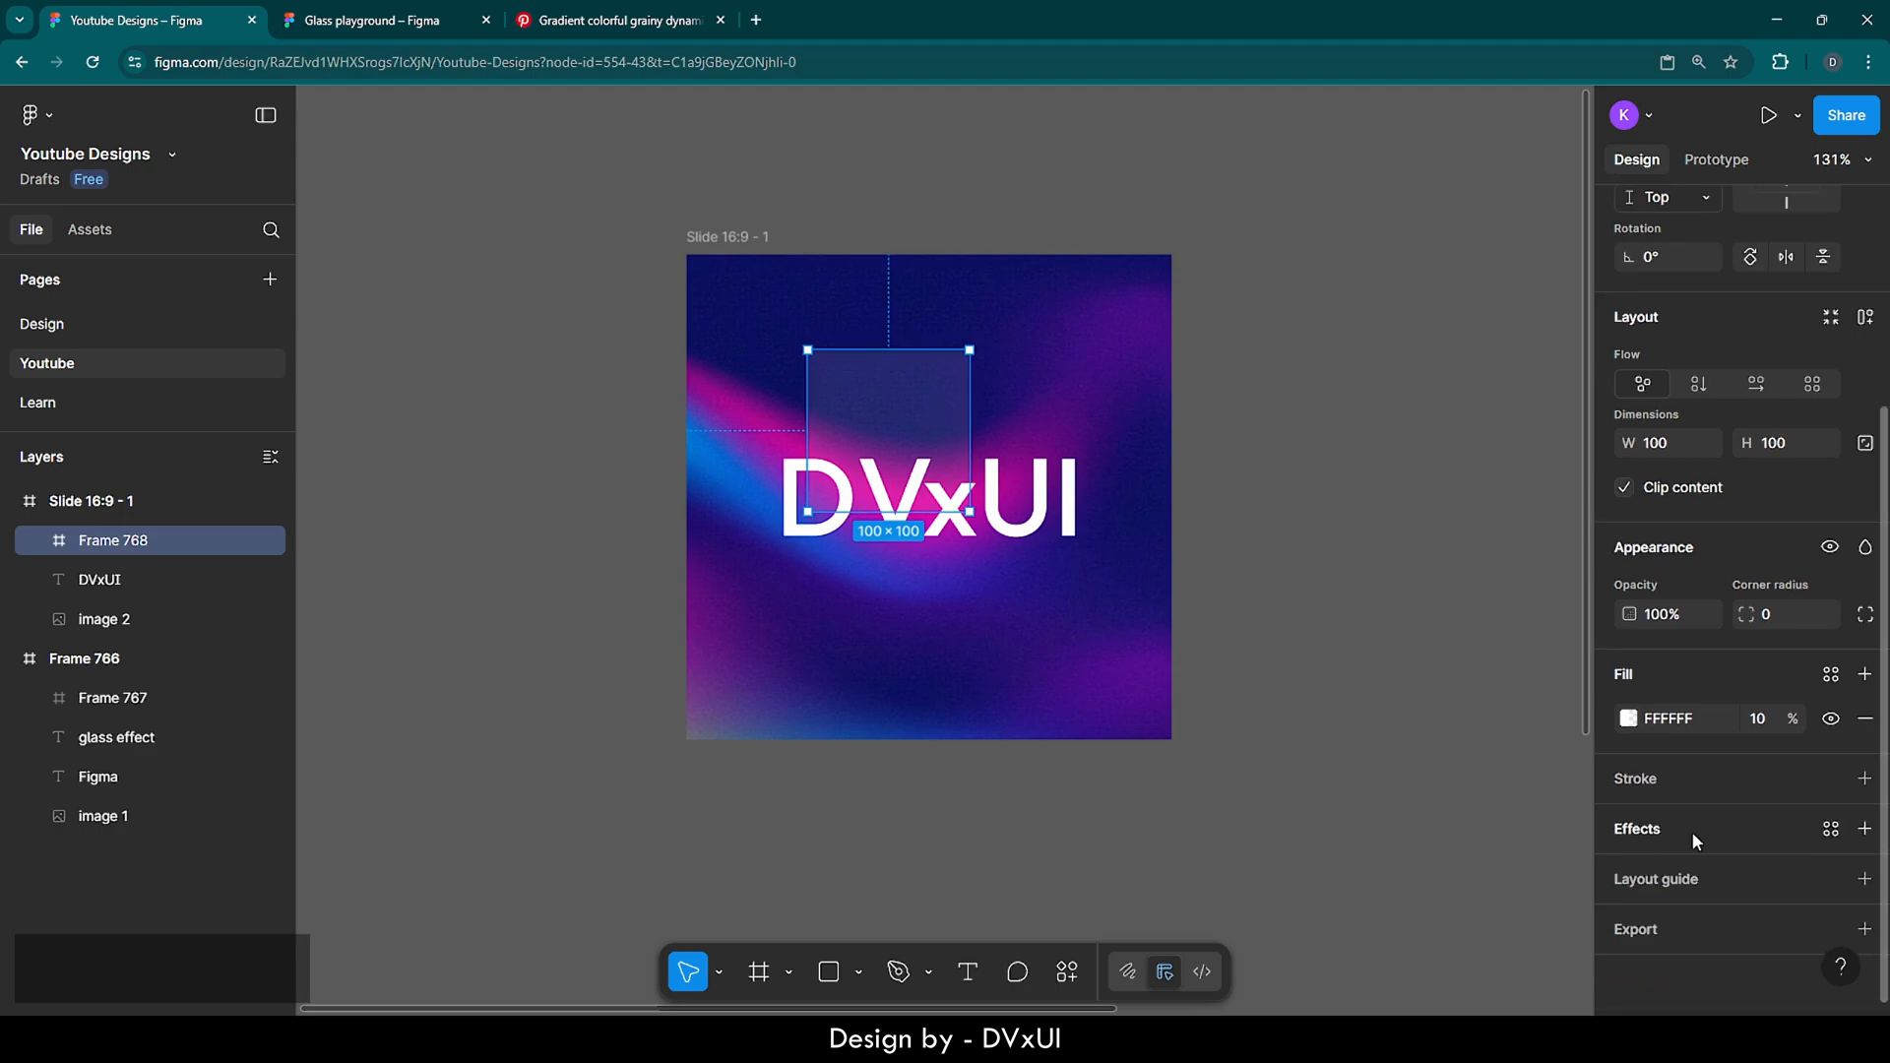
click(1654, 831)
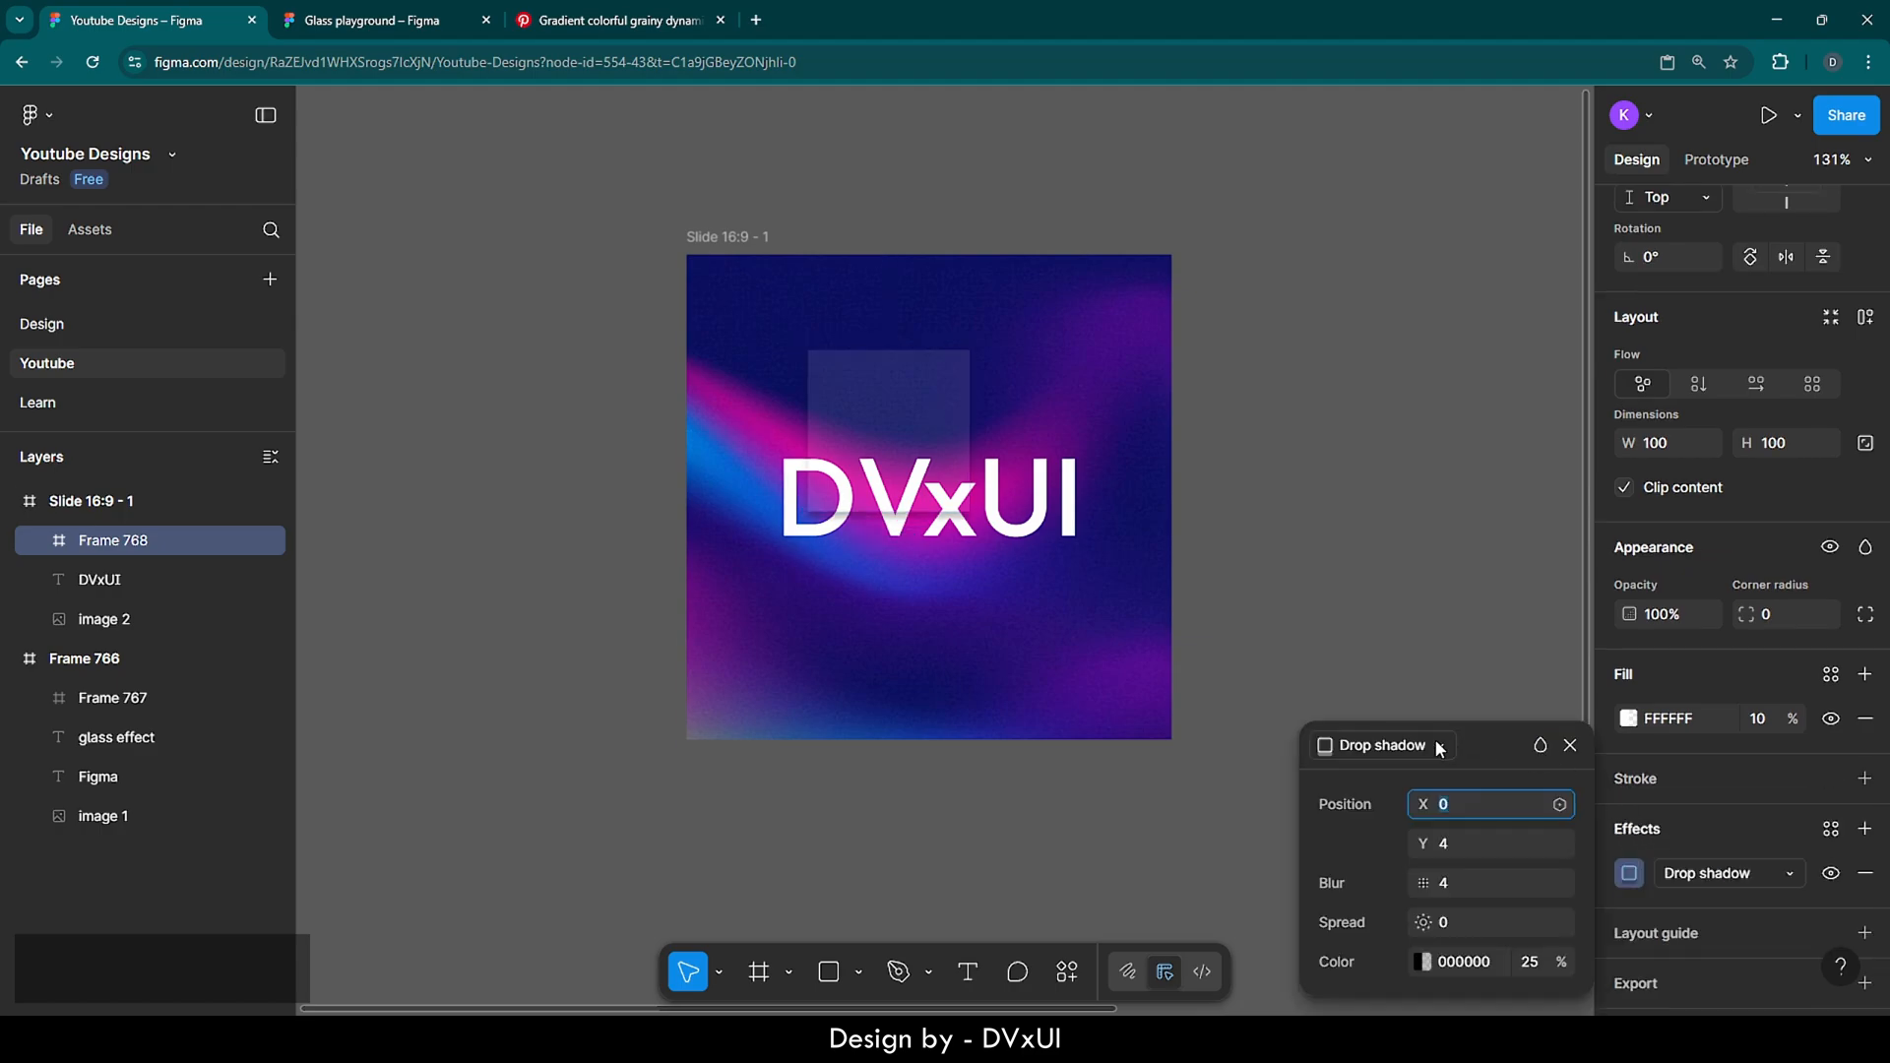
click(1407, 750)
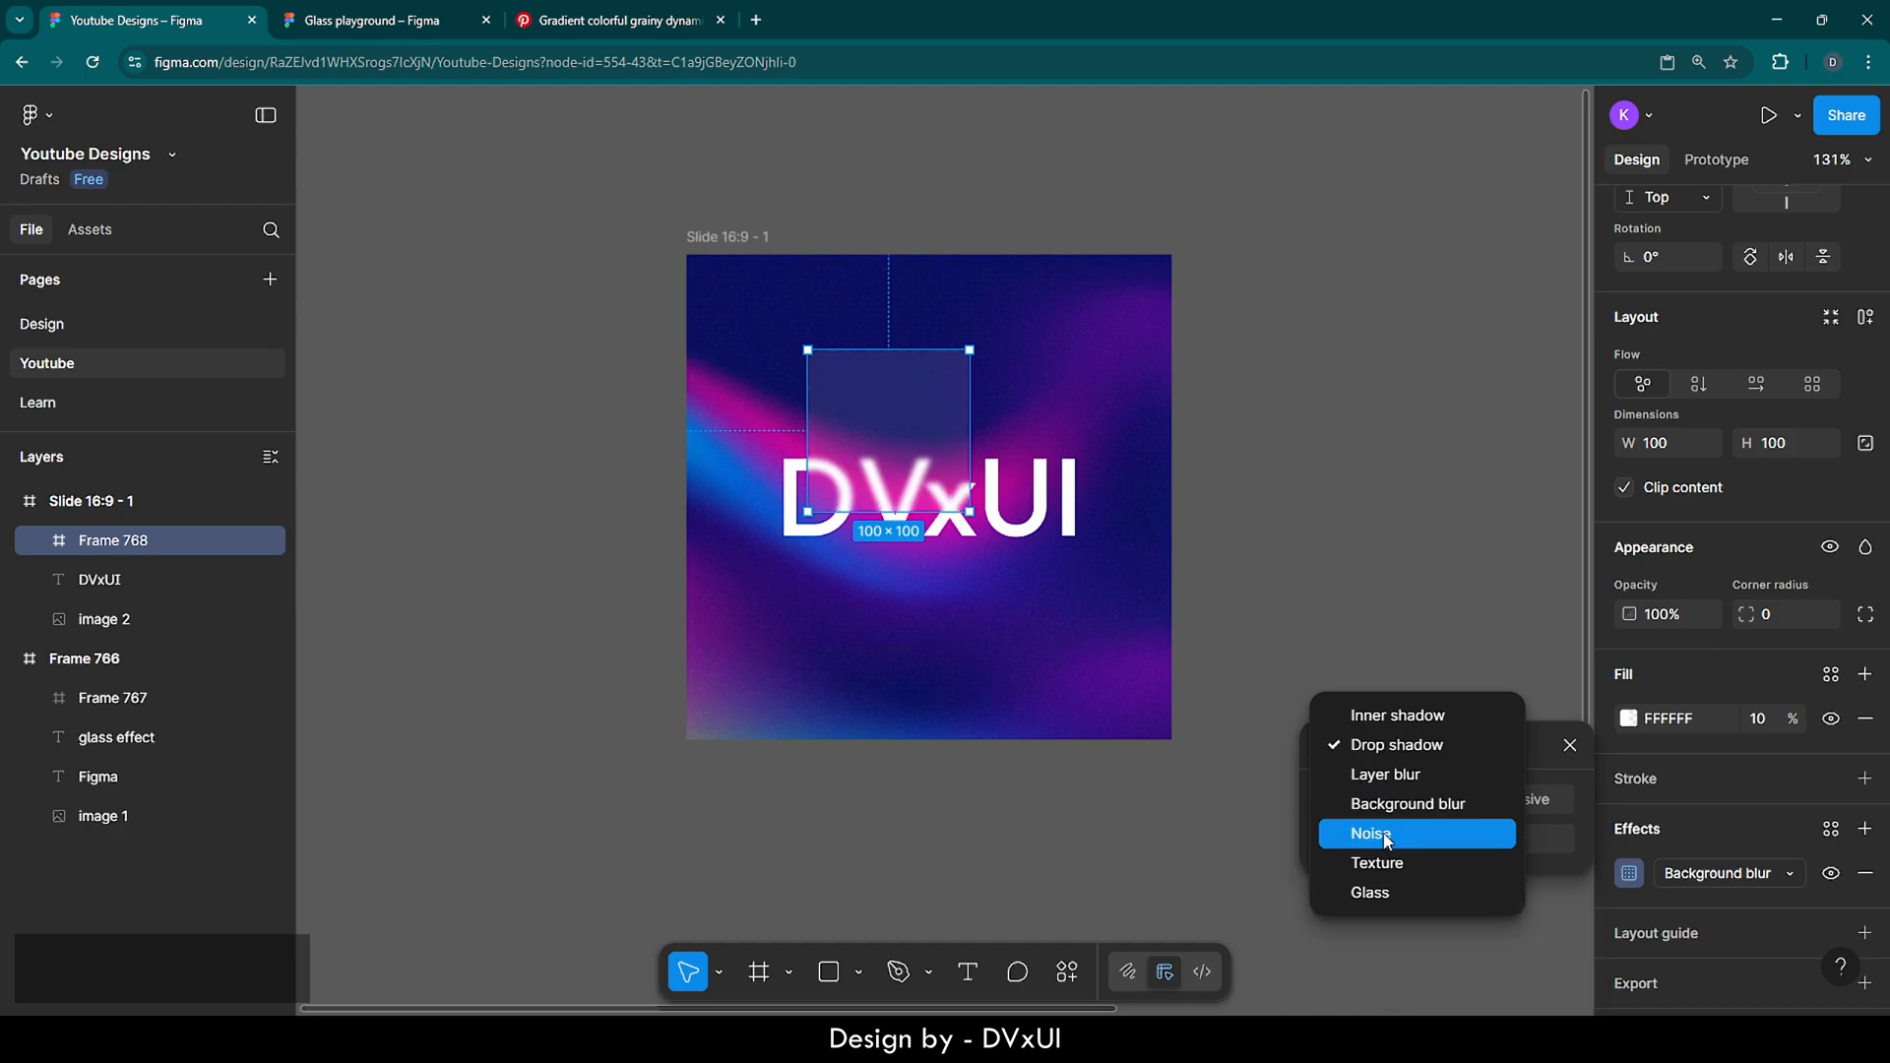
click(1387, 894)
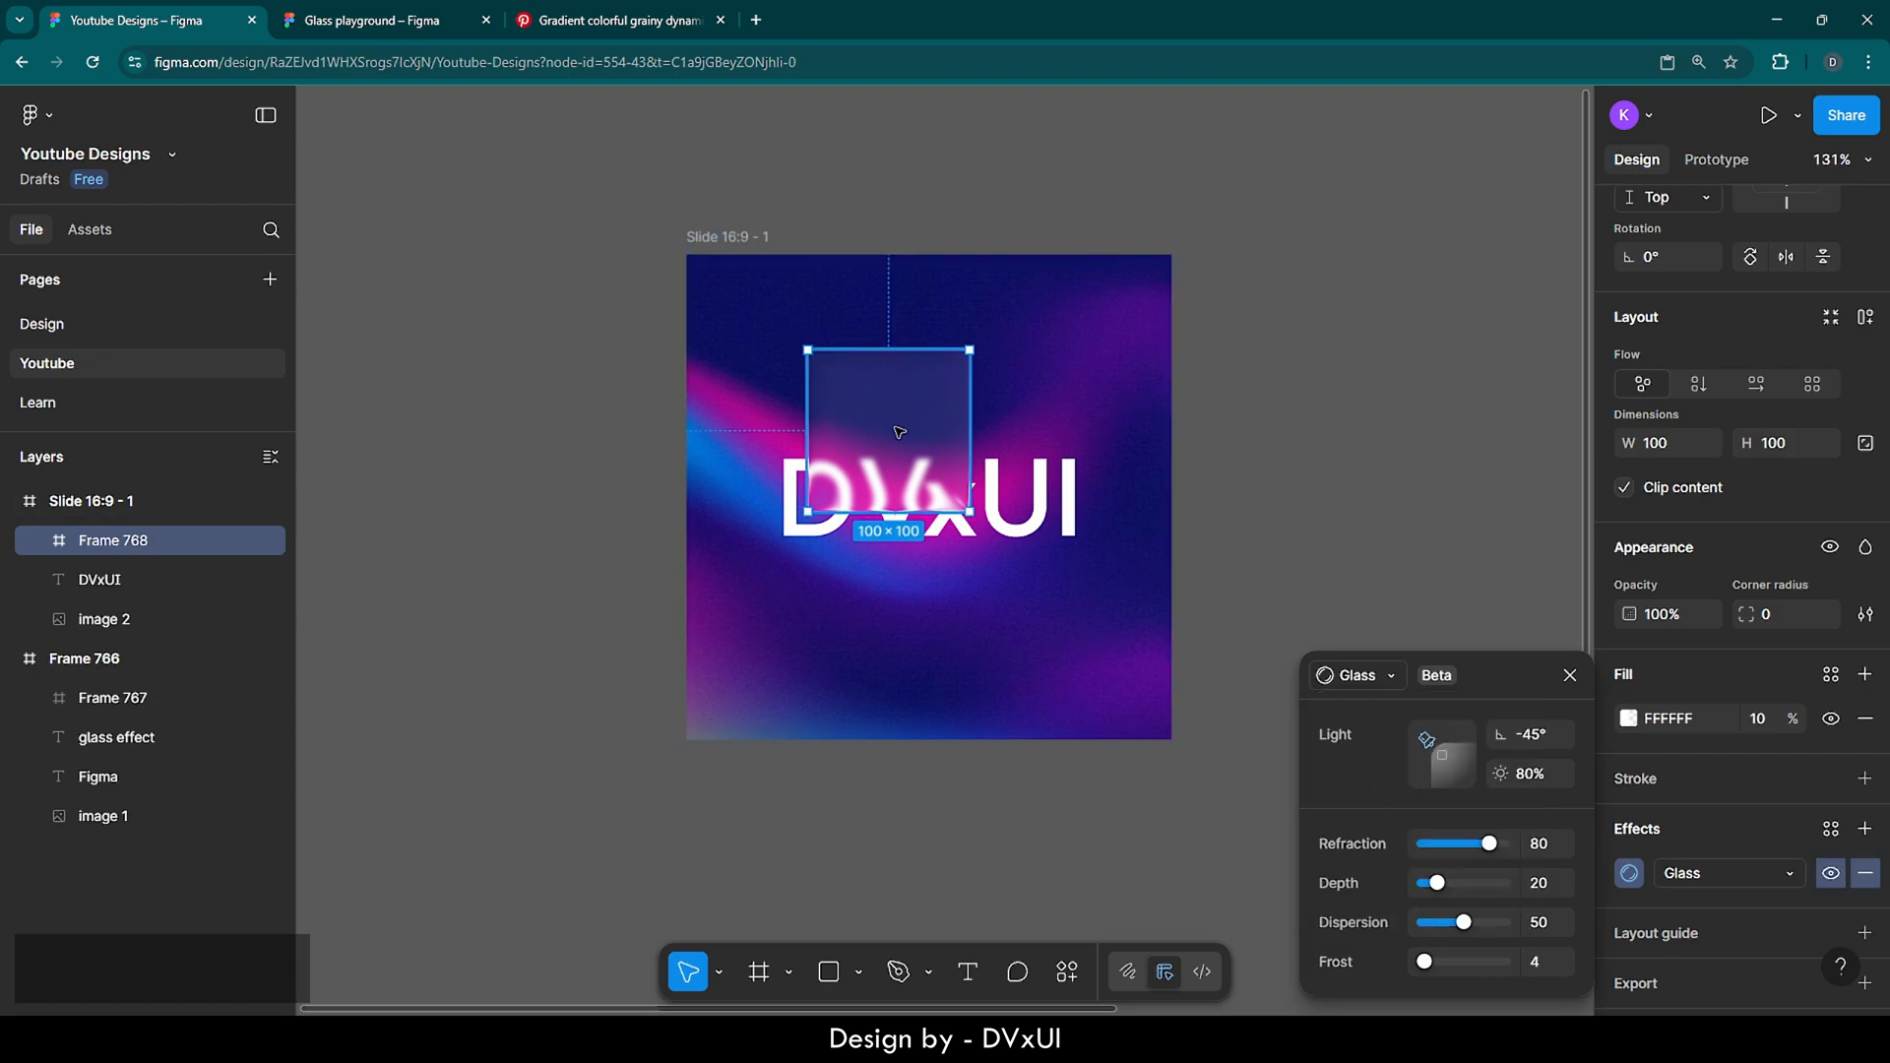
Move the glass frame over the middle of the DVxUI text and round it into a circle with a corner radius of 100
drag(897, 432, 943, 483)
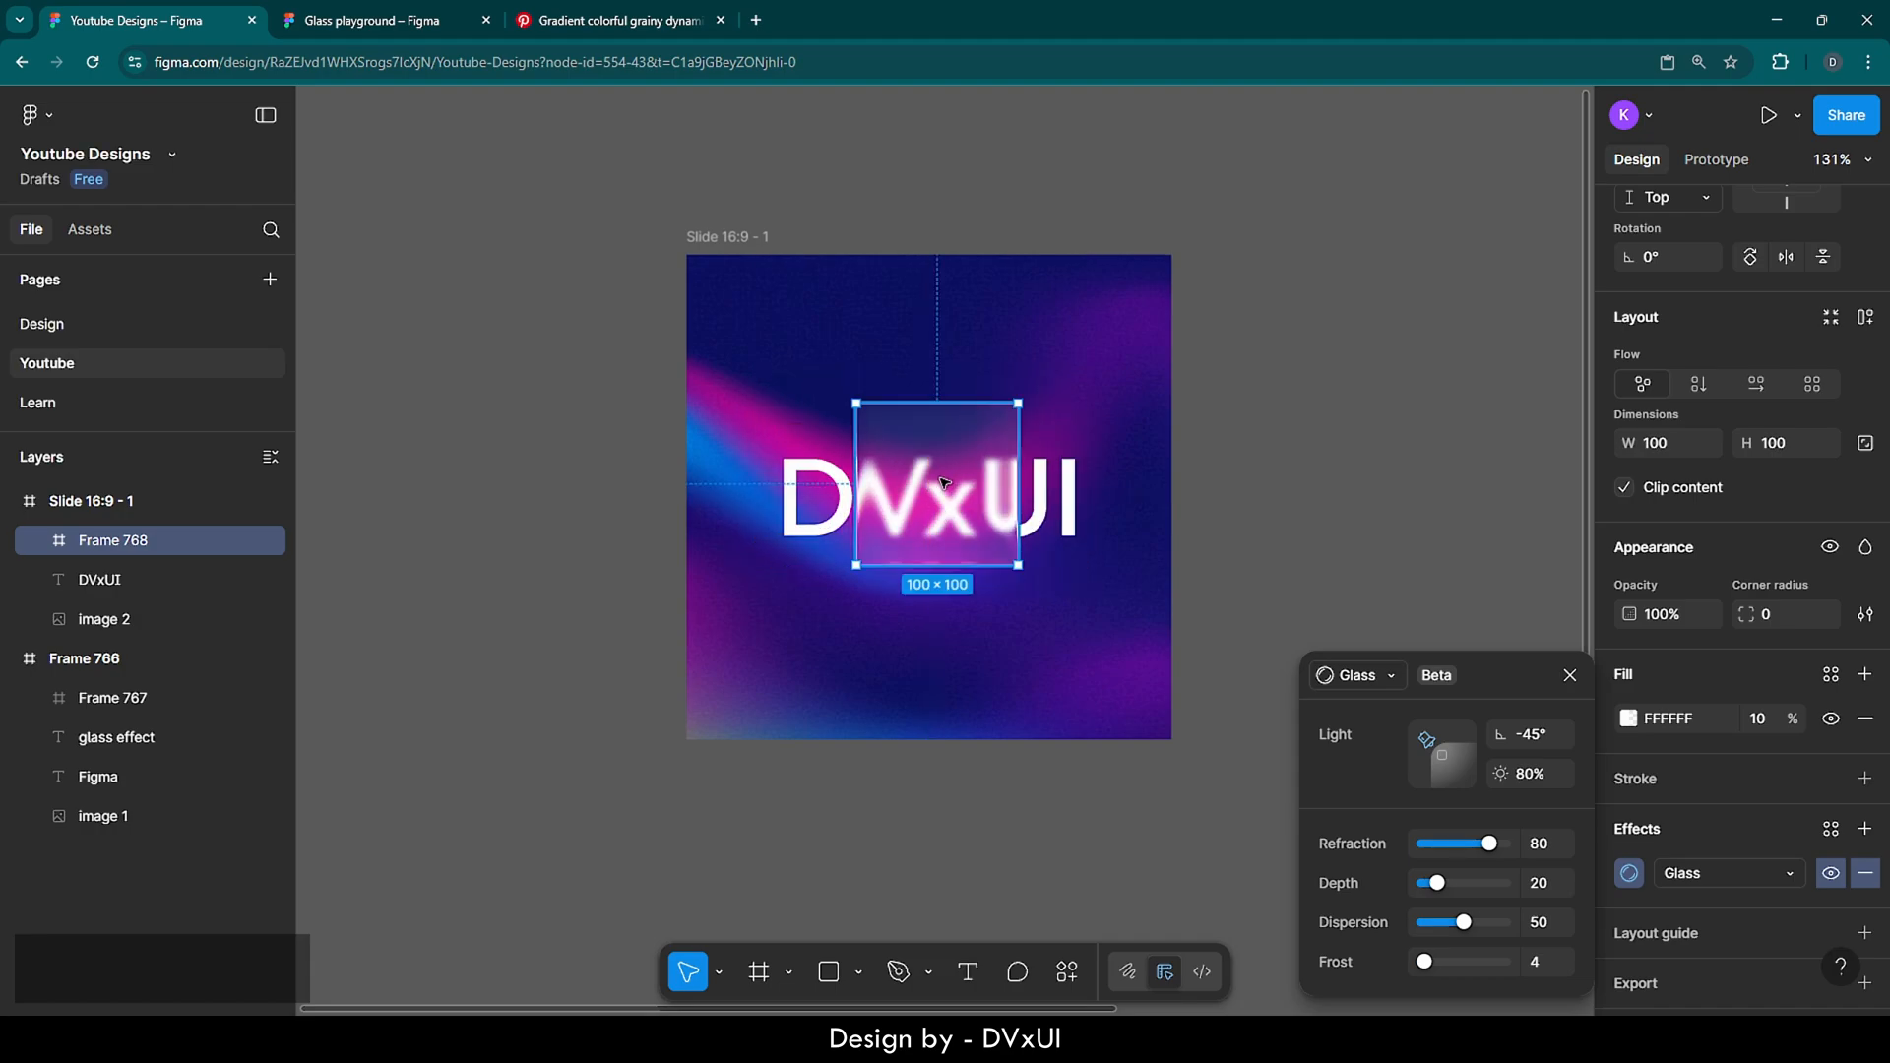
click(1777, 615)
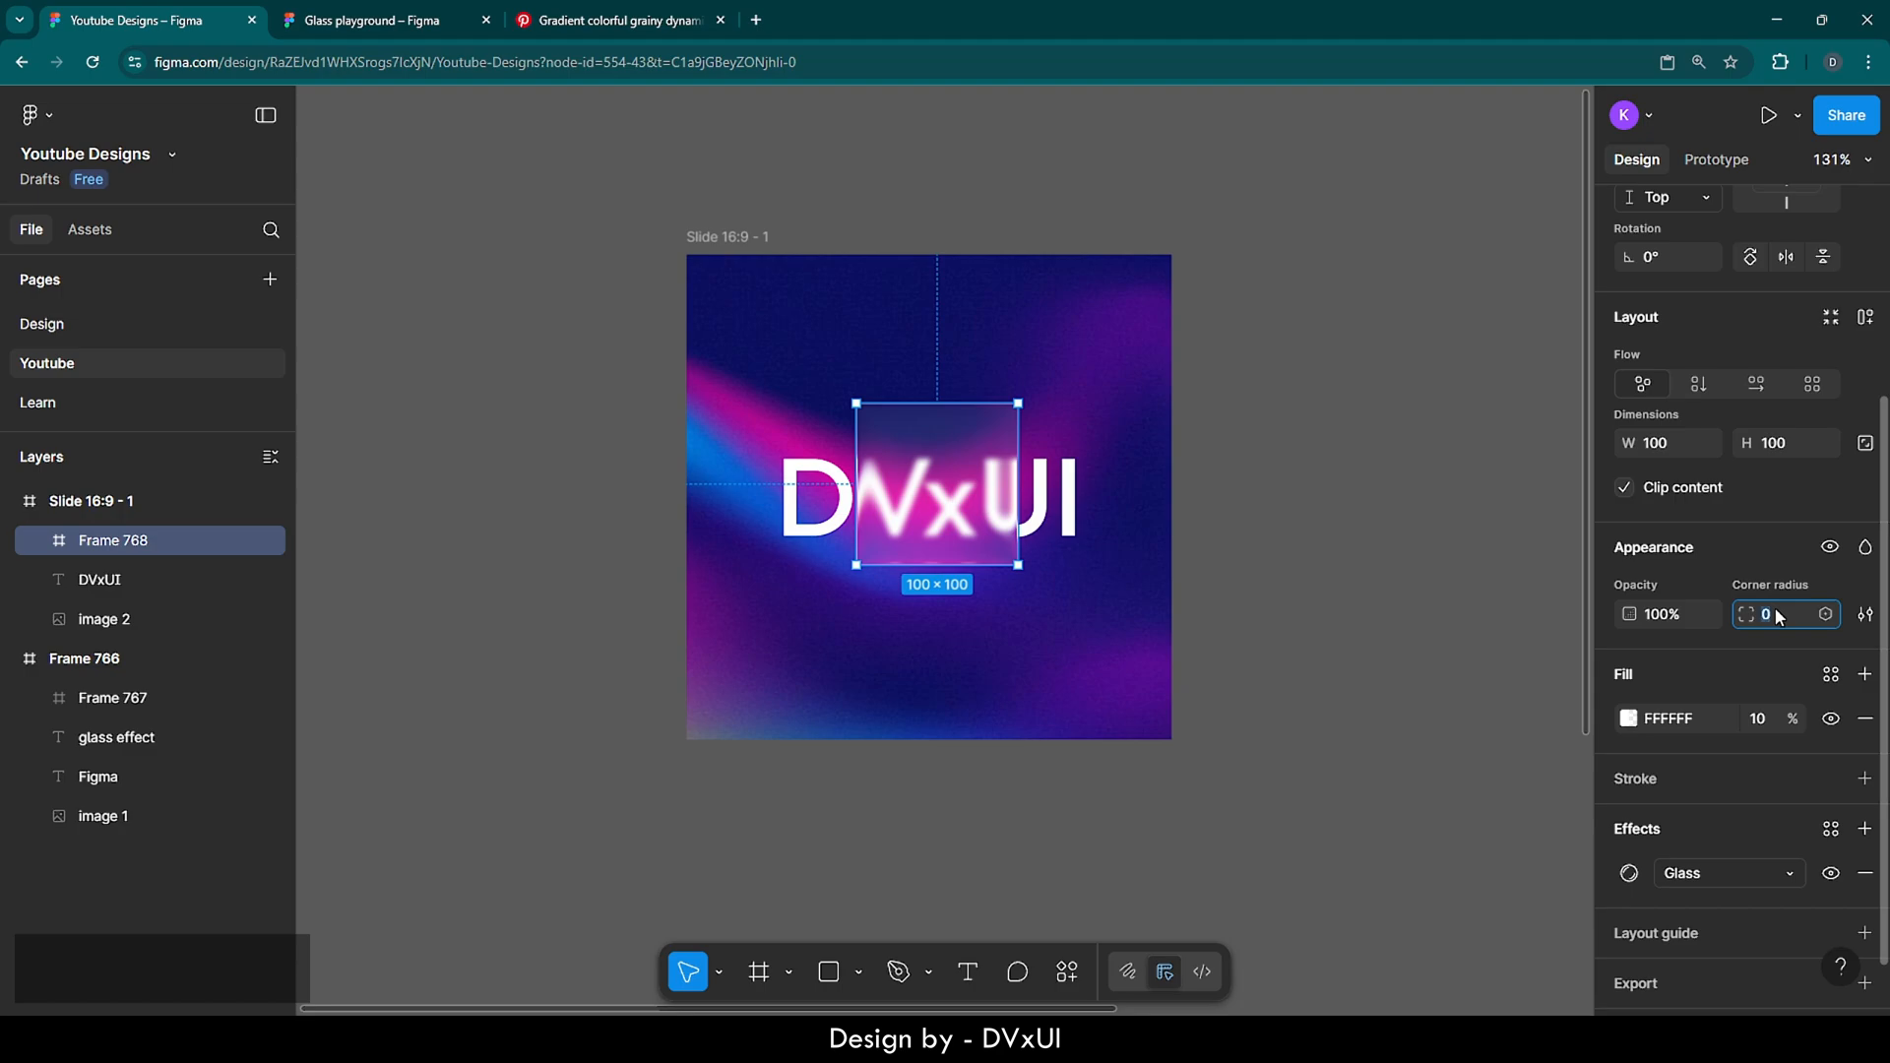
text(100)
key(Return)
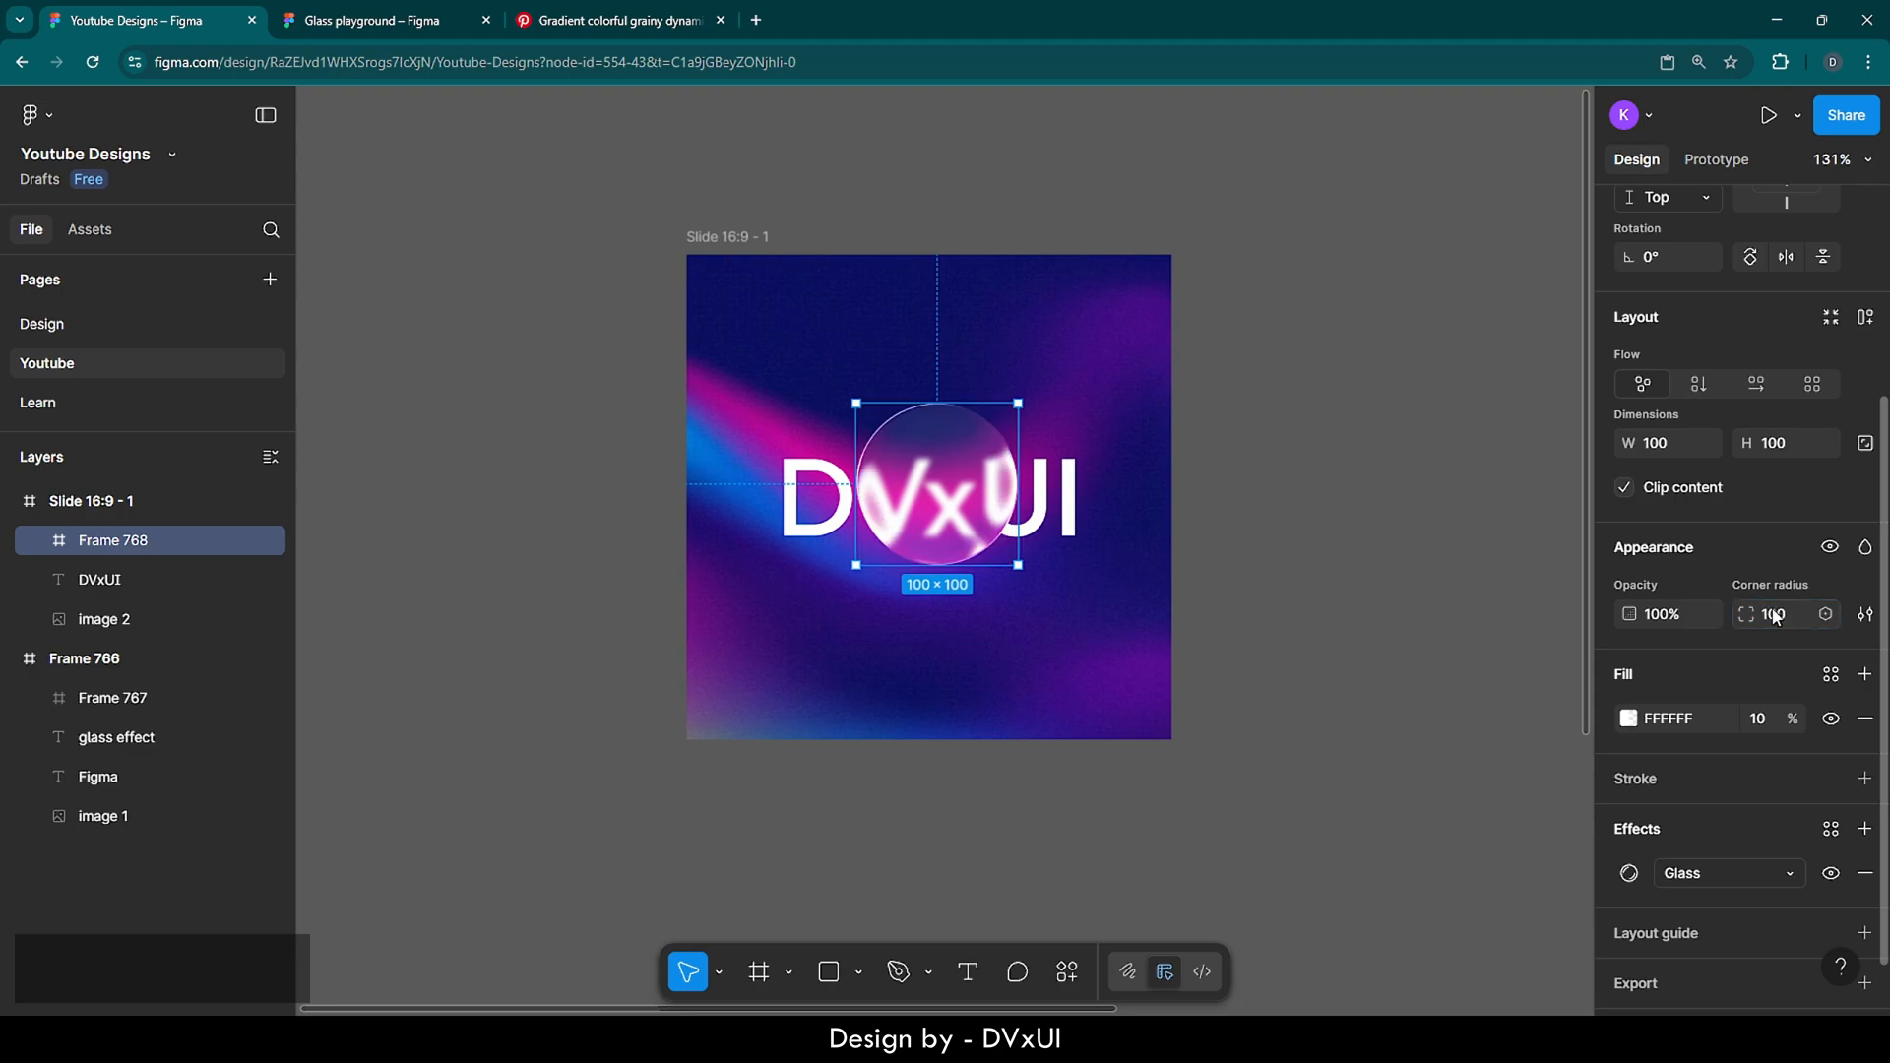
mouse_move(953, 502)
mouse_down()
mouse_move(1020, 573)
mouse_move(838, 606)
mouse_move(838, 577)
mouse_move(995, 520)
mouse_move(819, 505)
mouse_move(968, 508)
mouse_up()
Open the Glass effect settings of the circular frame
scroll(1666, 873, down, 1)
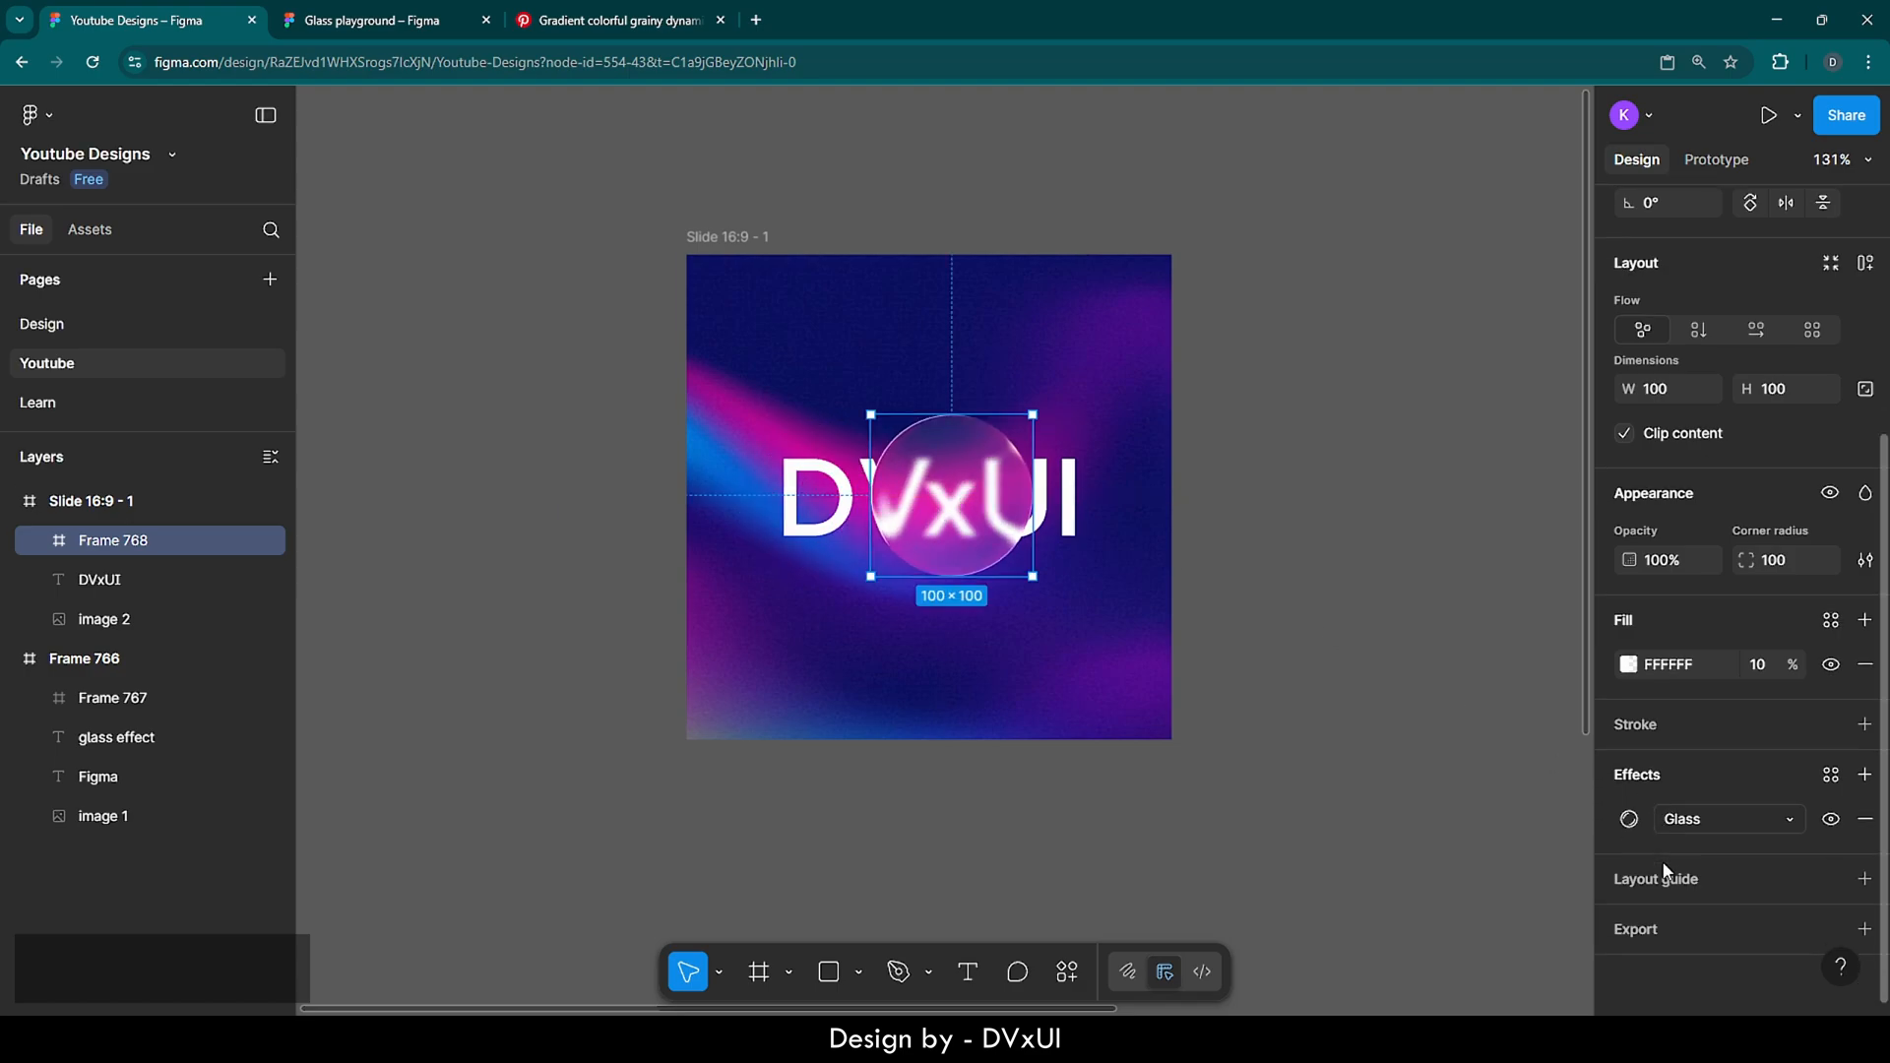
click(1629, 820)
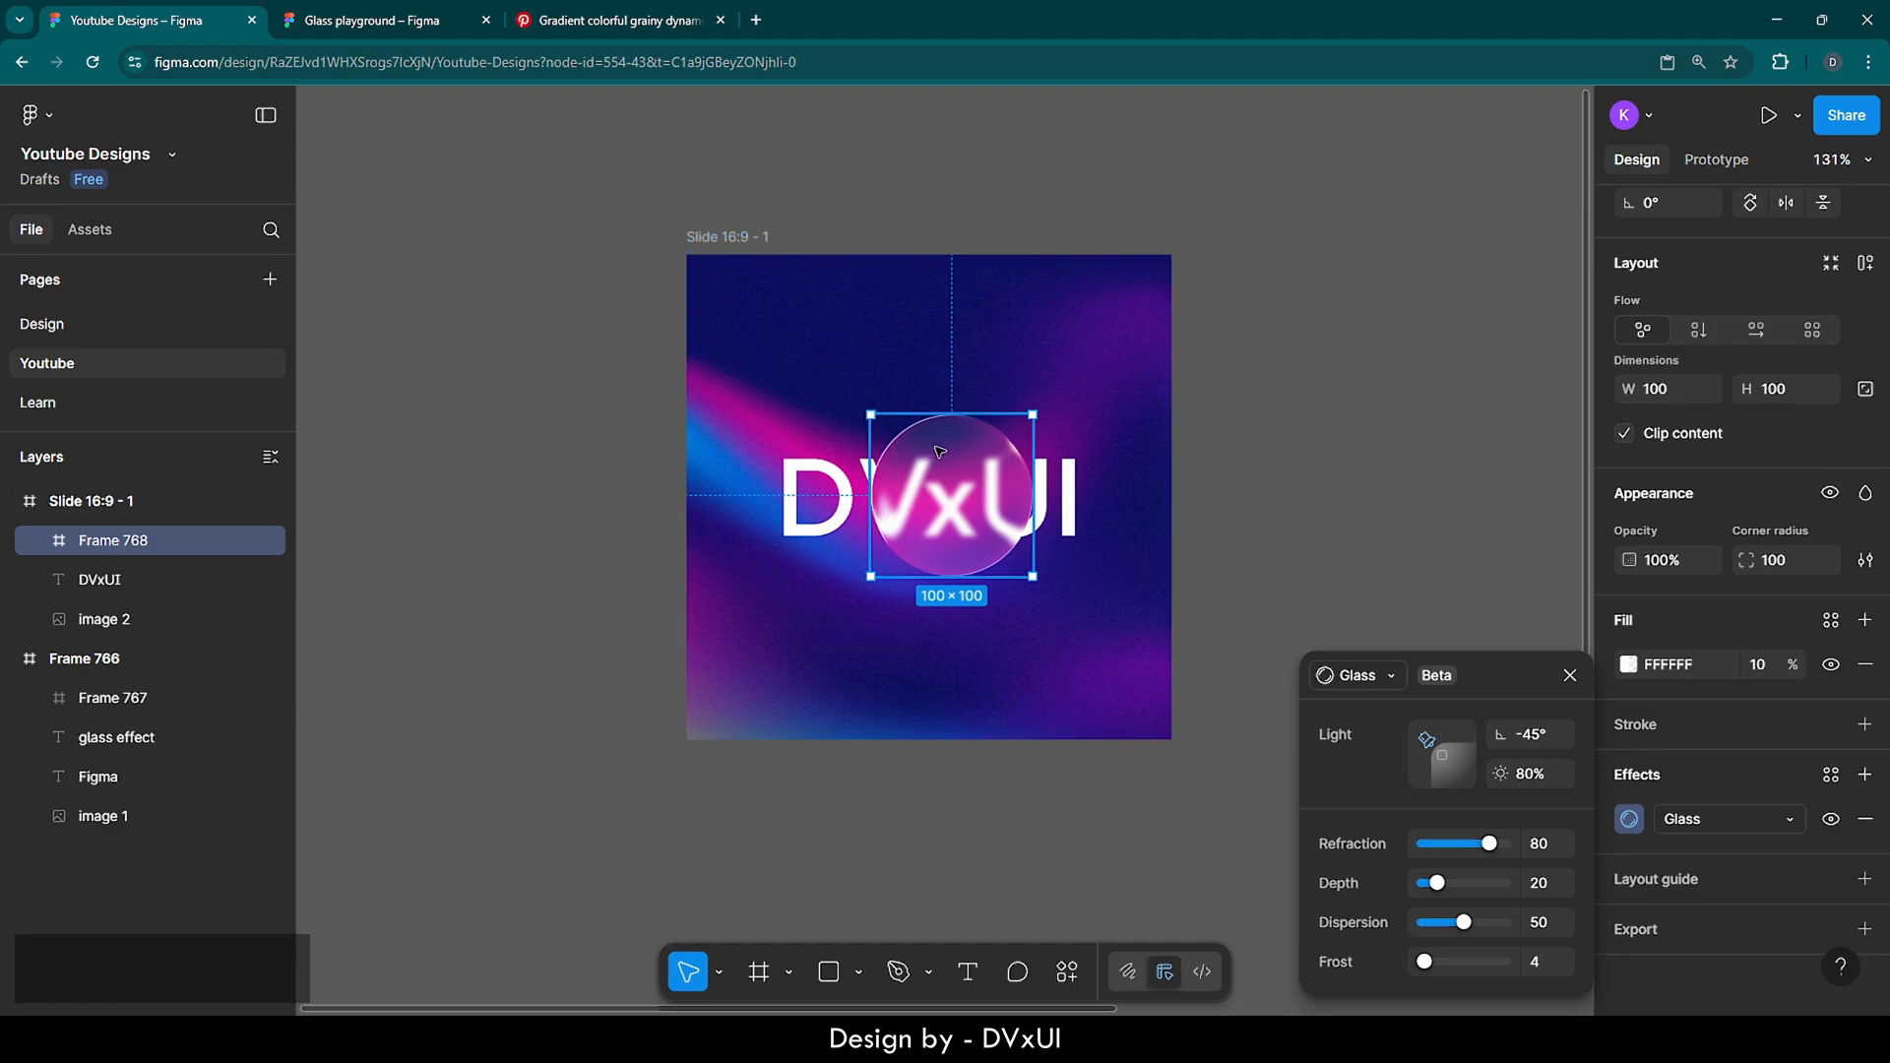
scroll(937, 451, up, 5)
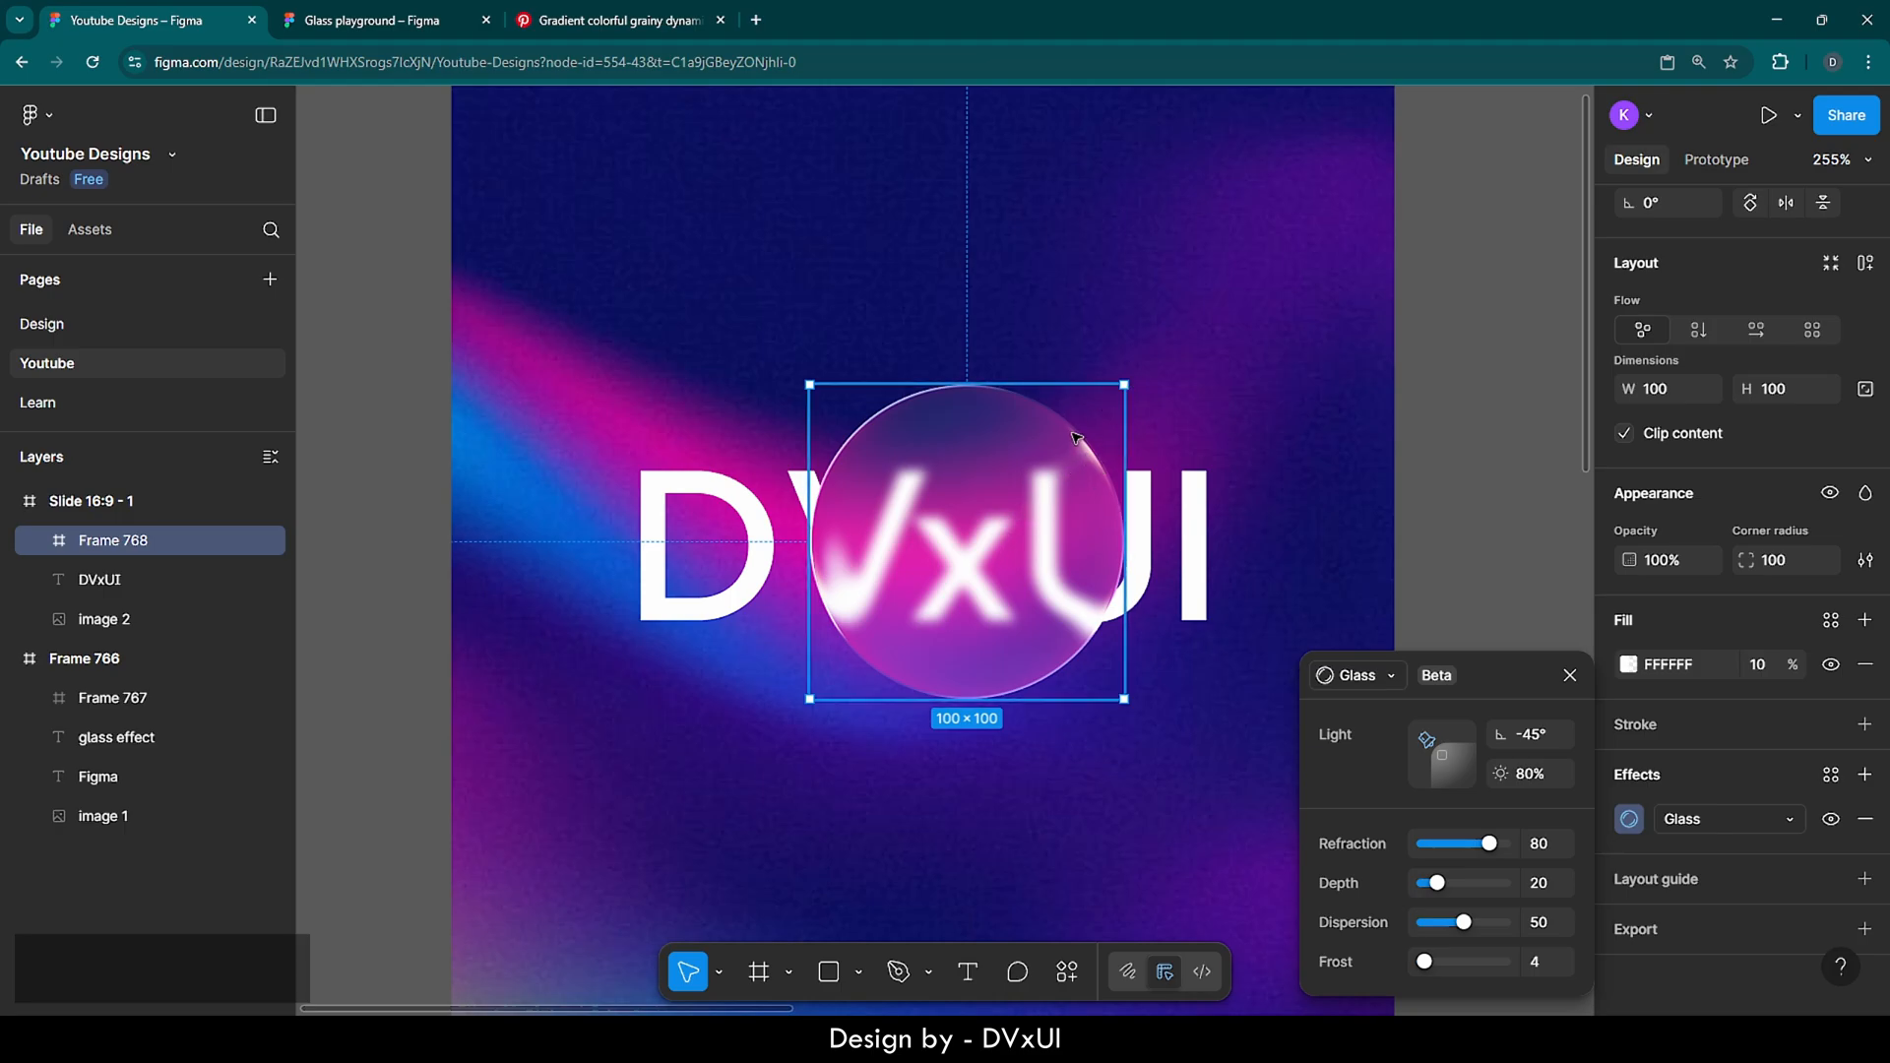
Try a light intensity of 100% on the glass effect and set it back to 80%
click(1530, 774)
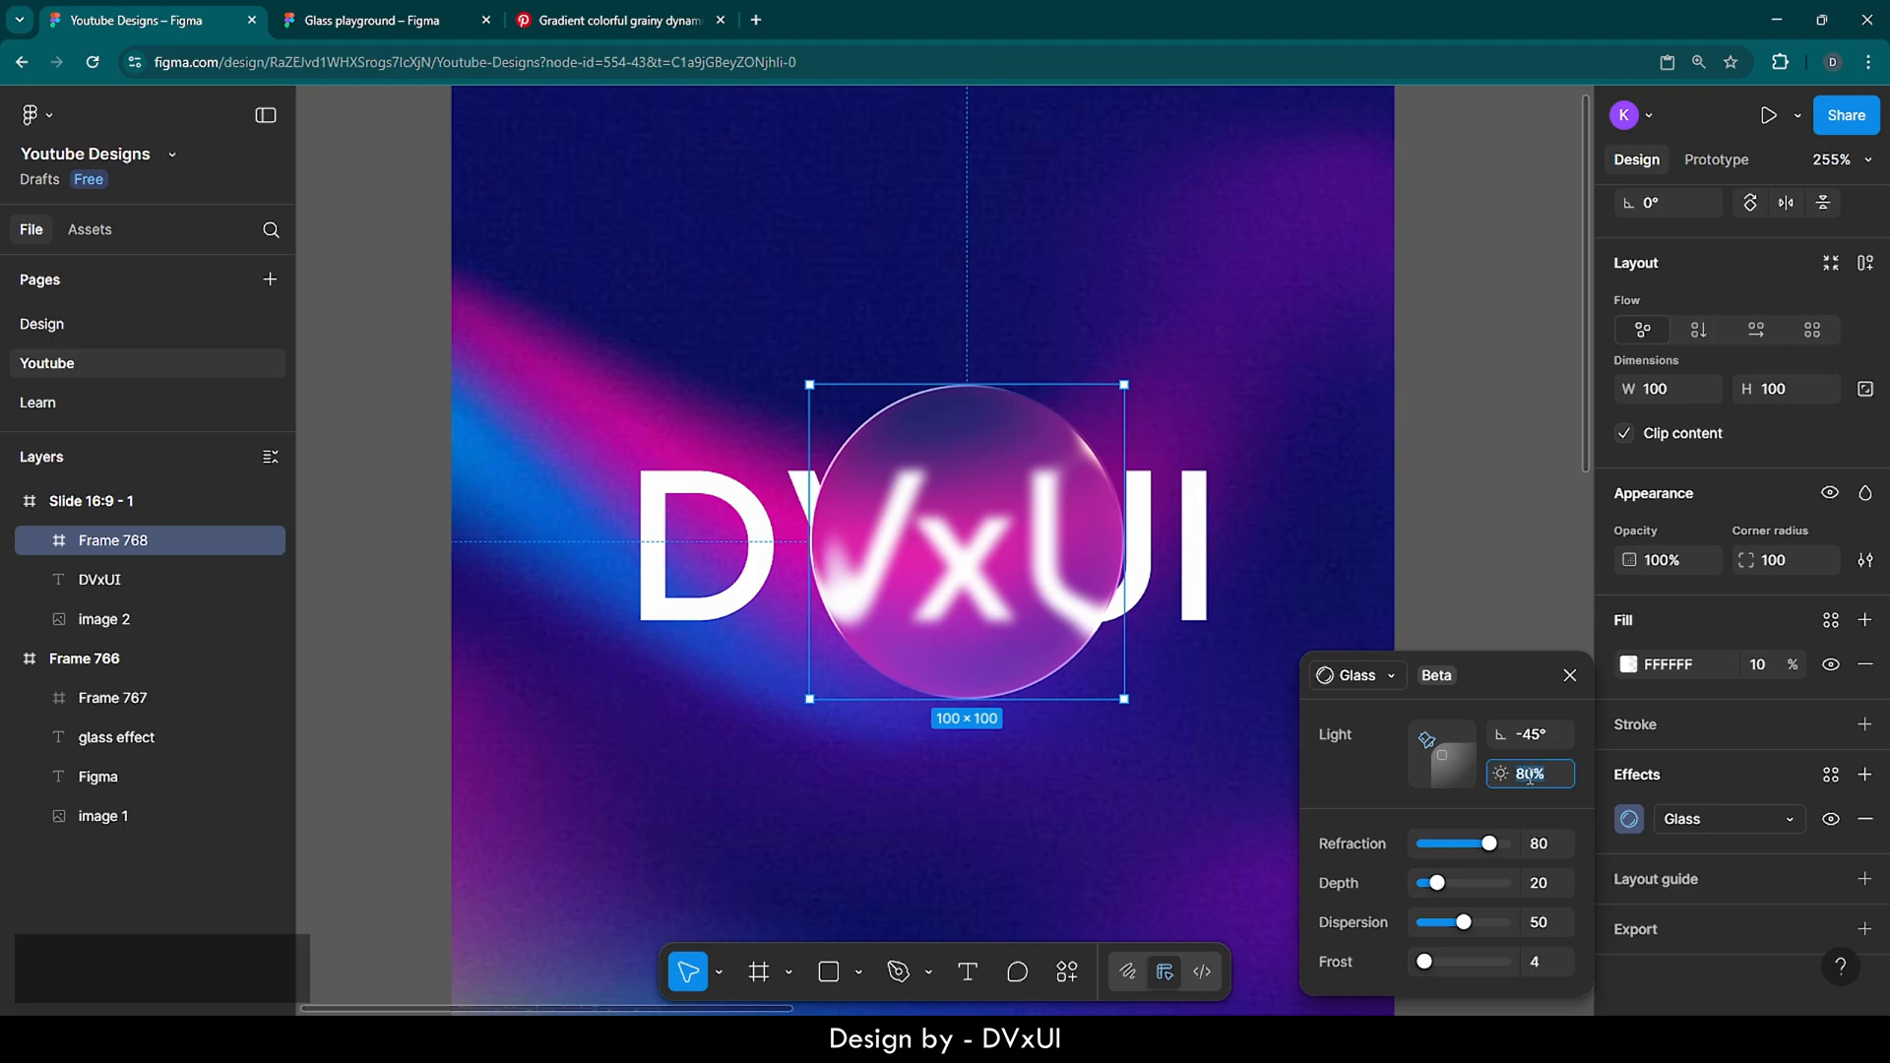
text(100)
key(Return)
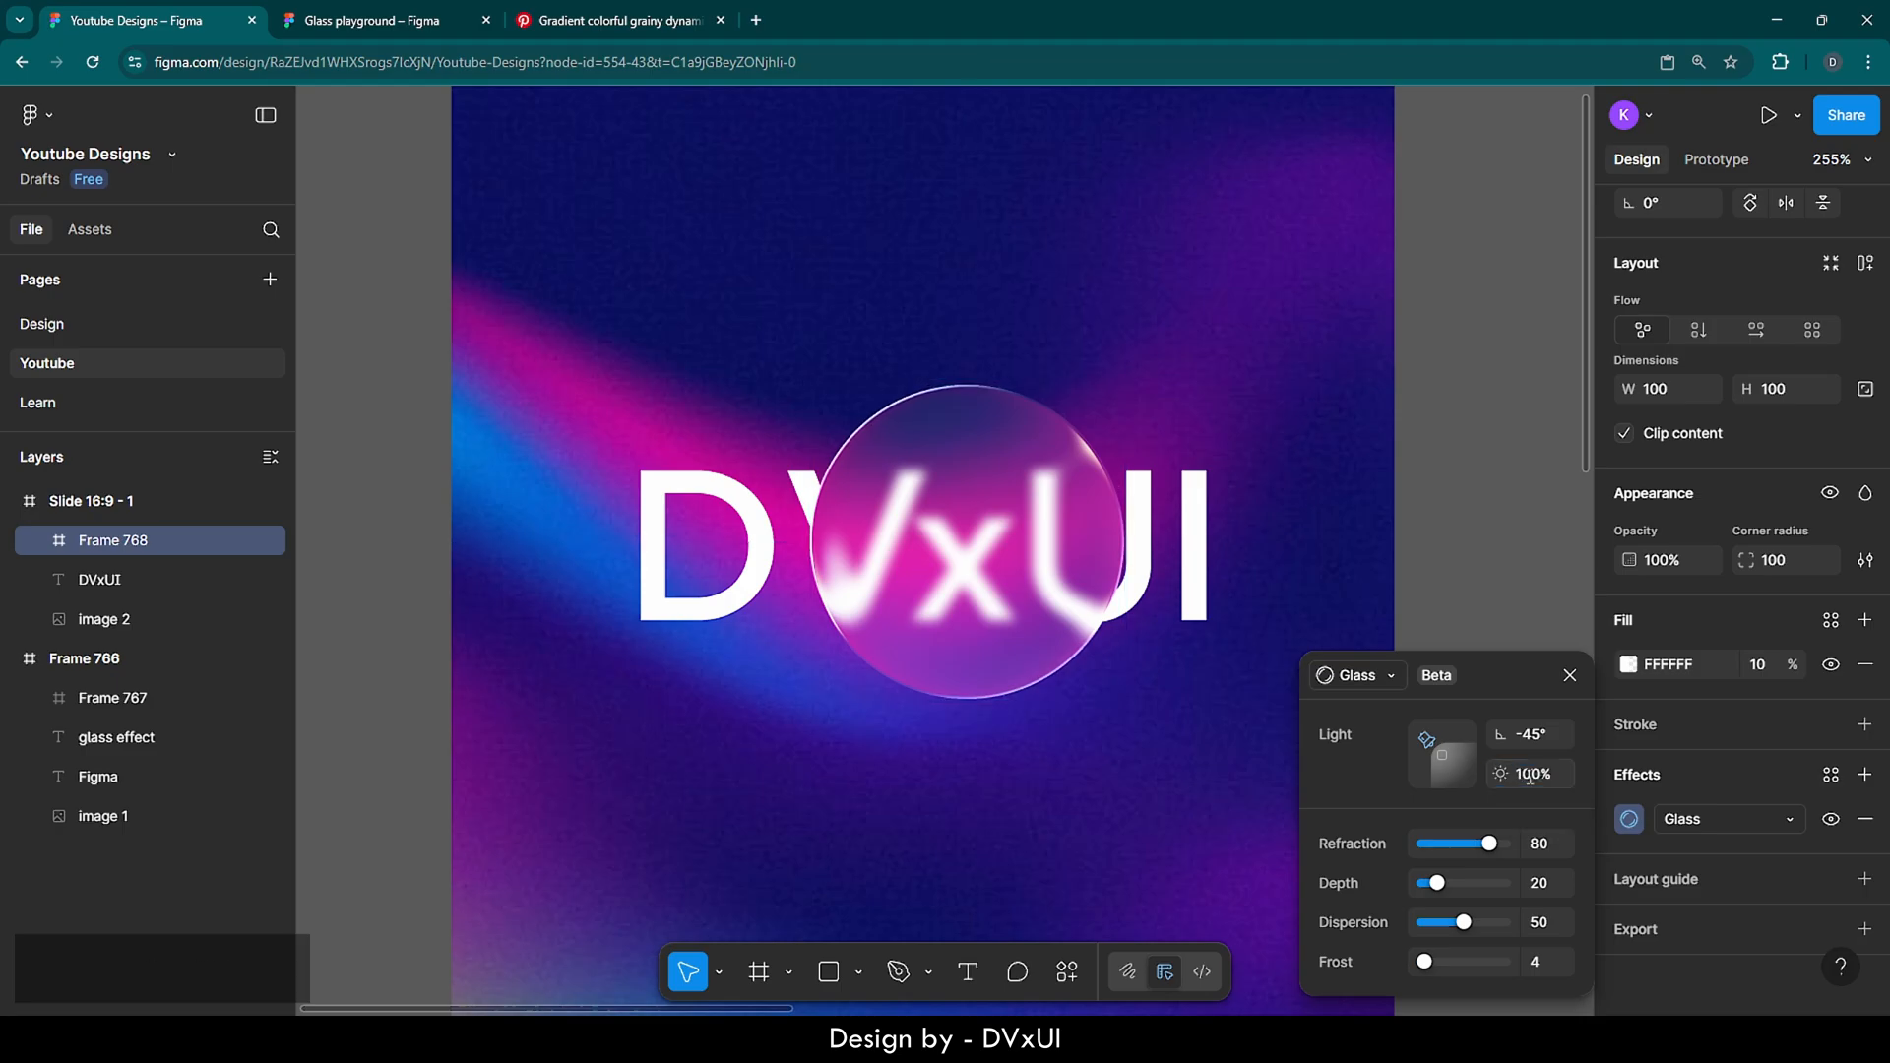
click(1529, 774)
text(80)
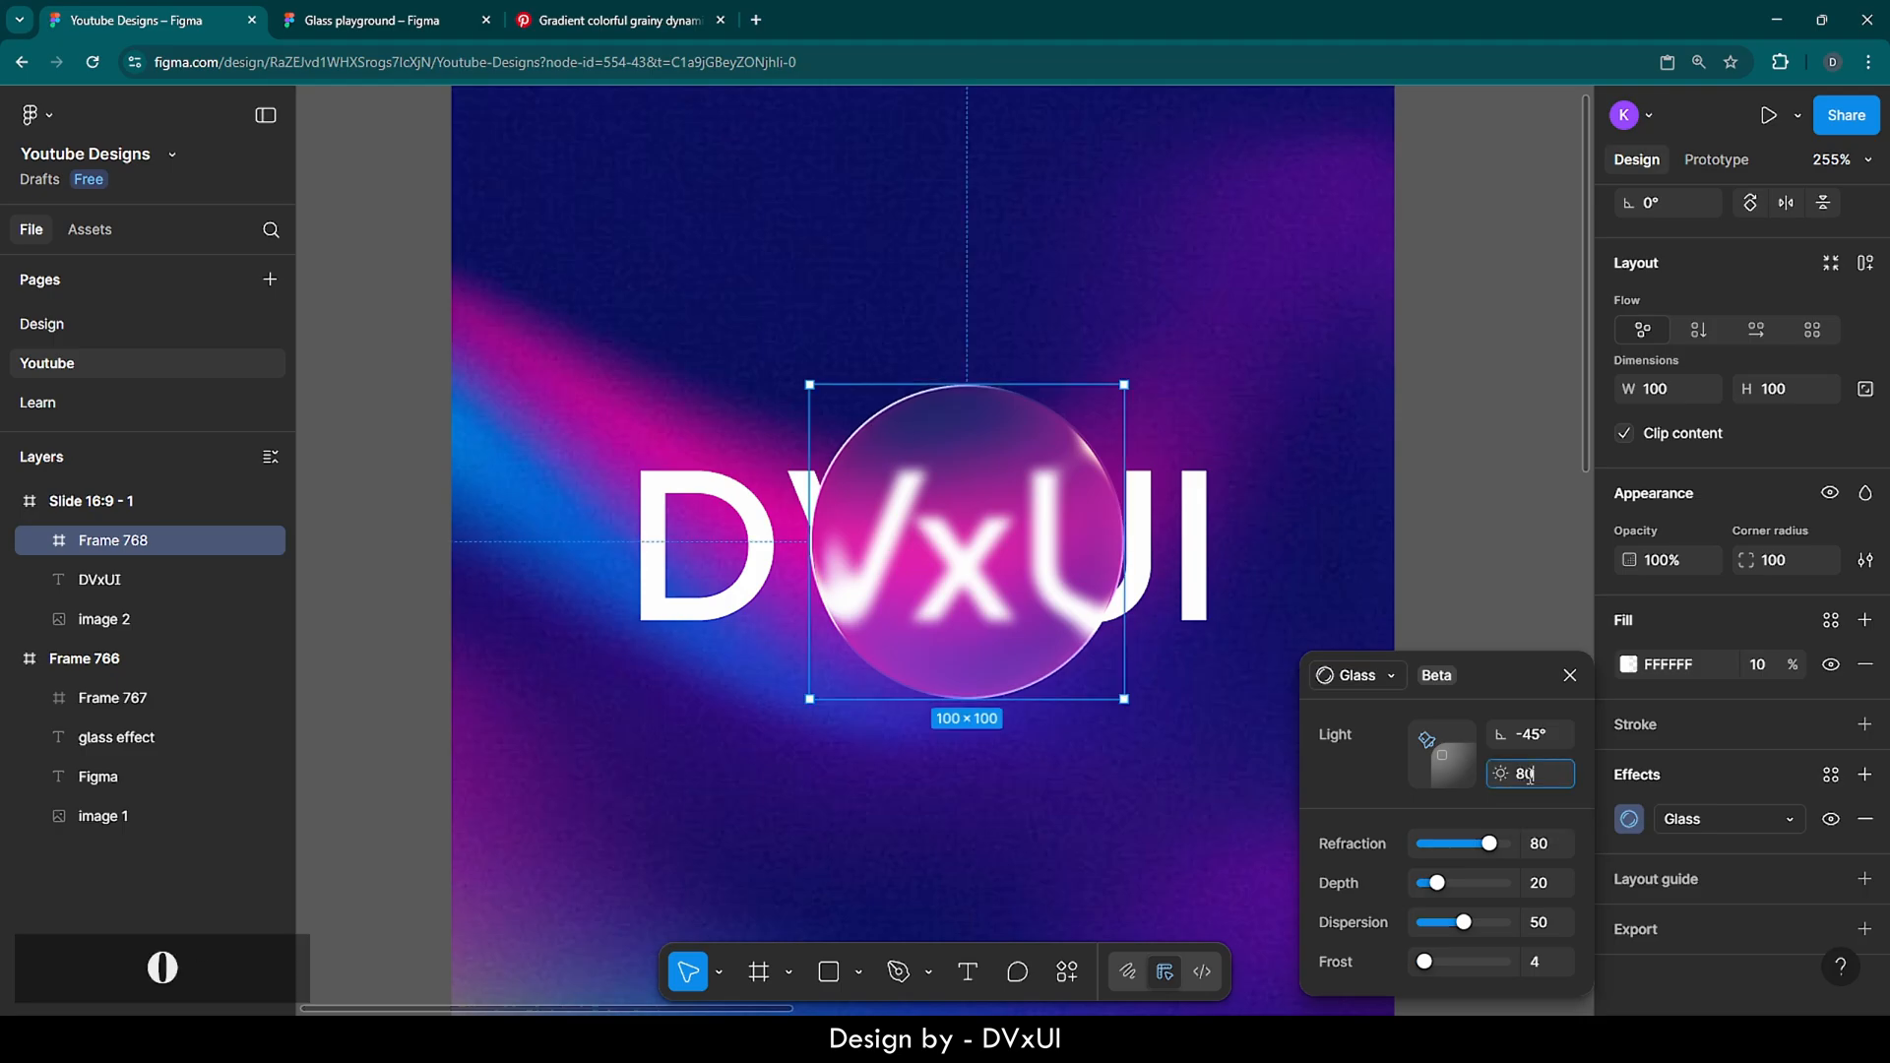
key(Return)
Raise the glass refraction to 100 and shift the circle sideways over the letters "xU" to check the distortion
click(1487, 846)
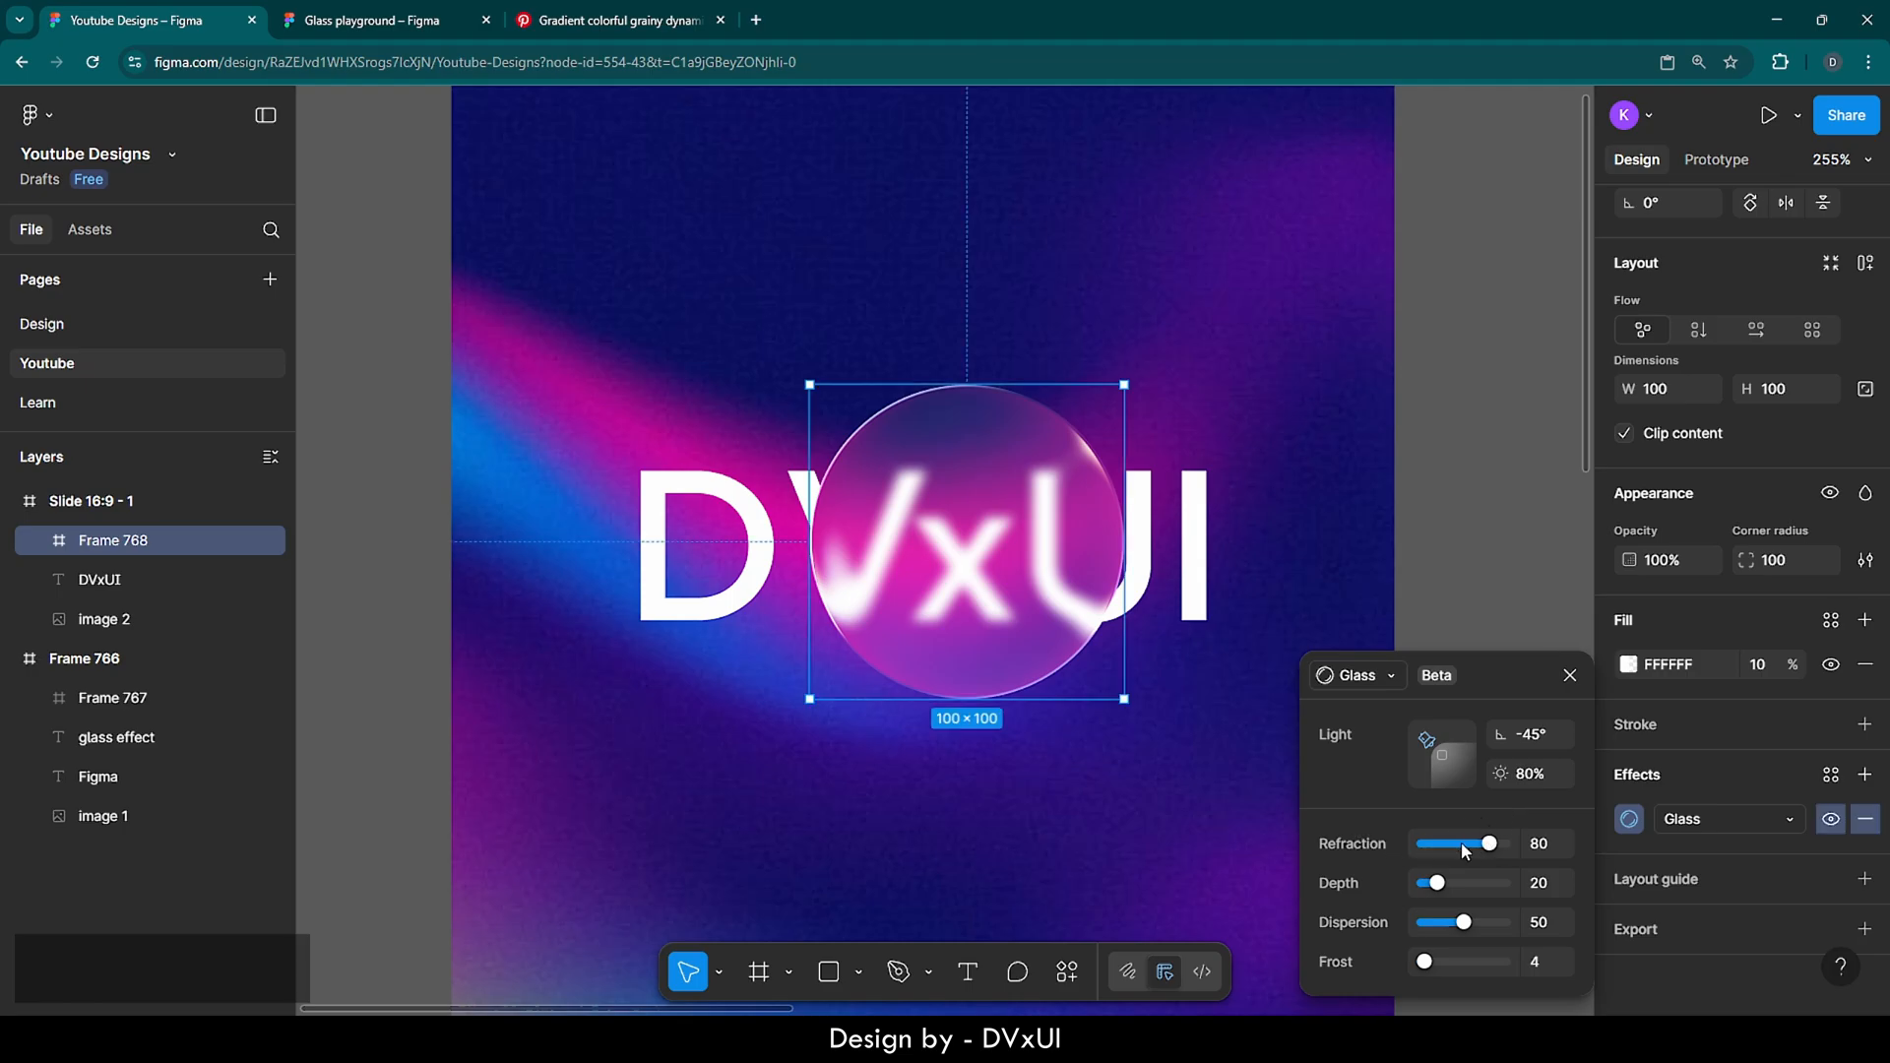
mouse_move(1487, 846)
mouse_down()
mouse_move(1470, 846)
mouse_move(1495, 846)
mouse_up()
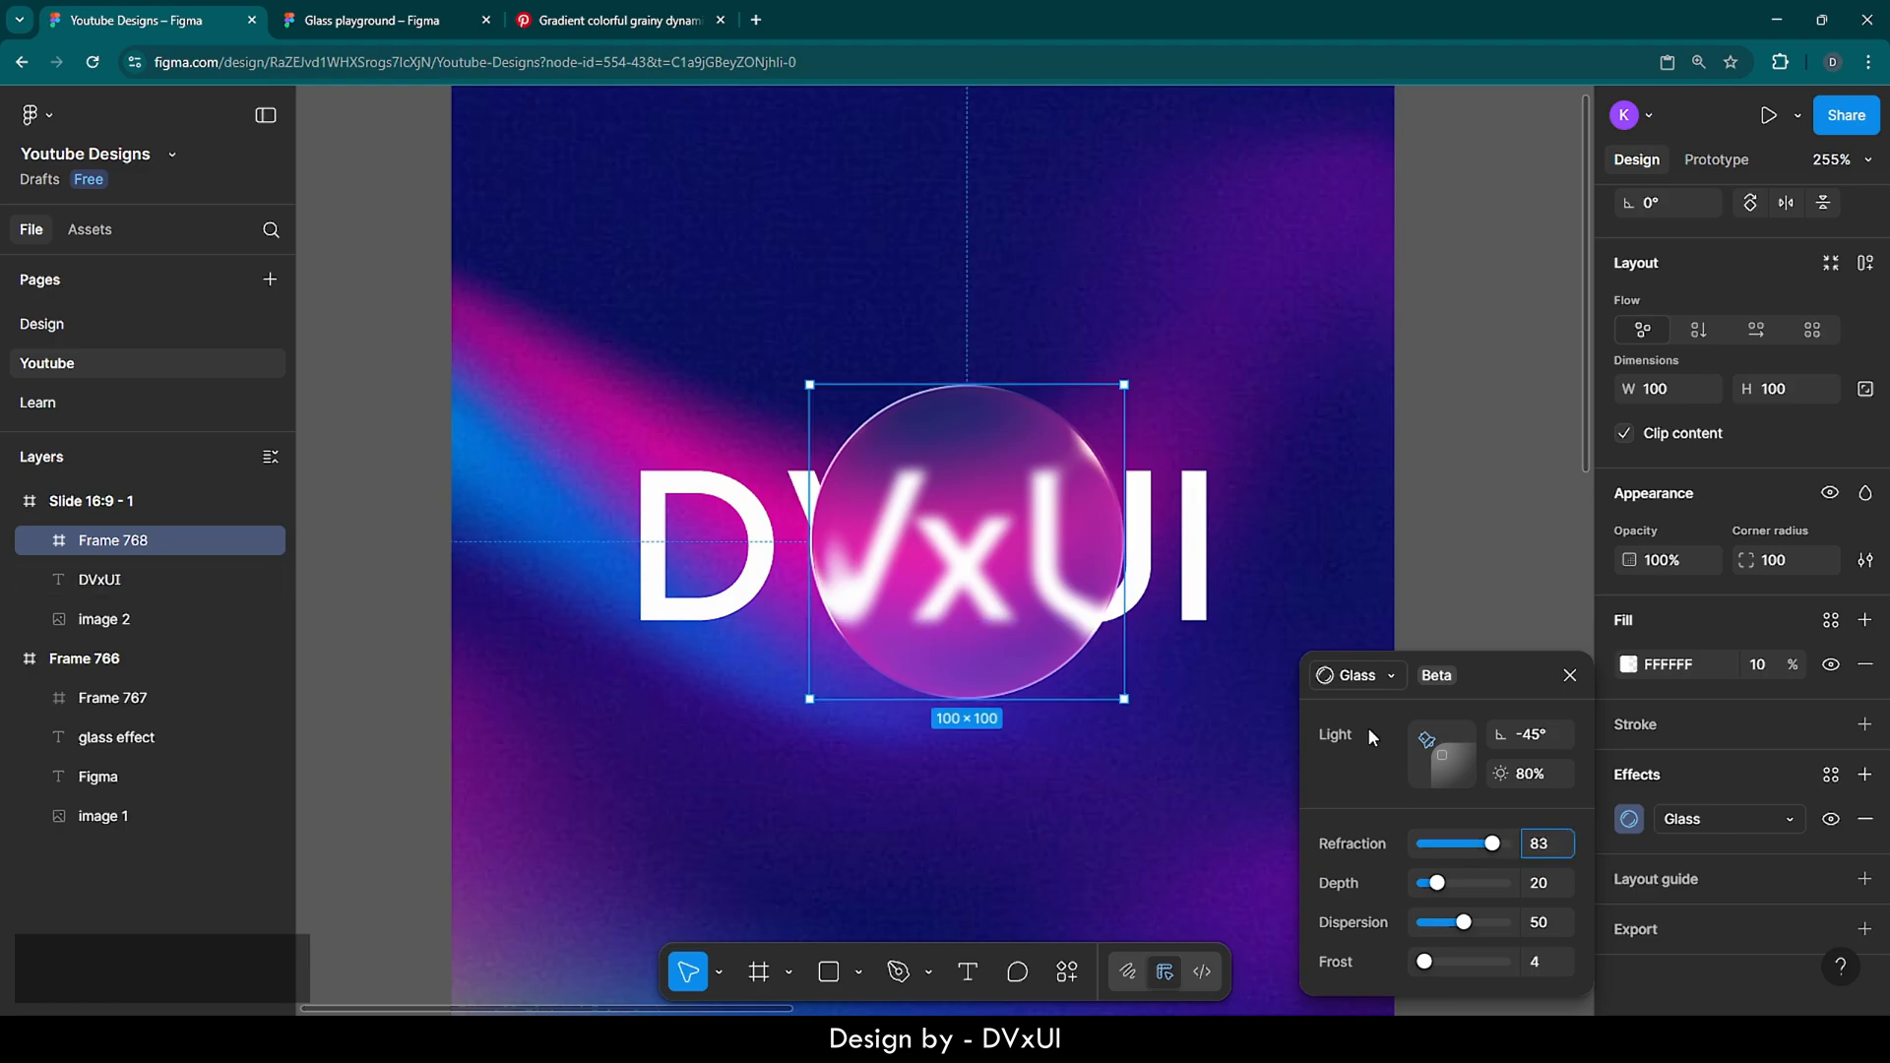
drag(1492, 846, 1509, 851)
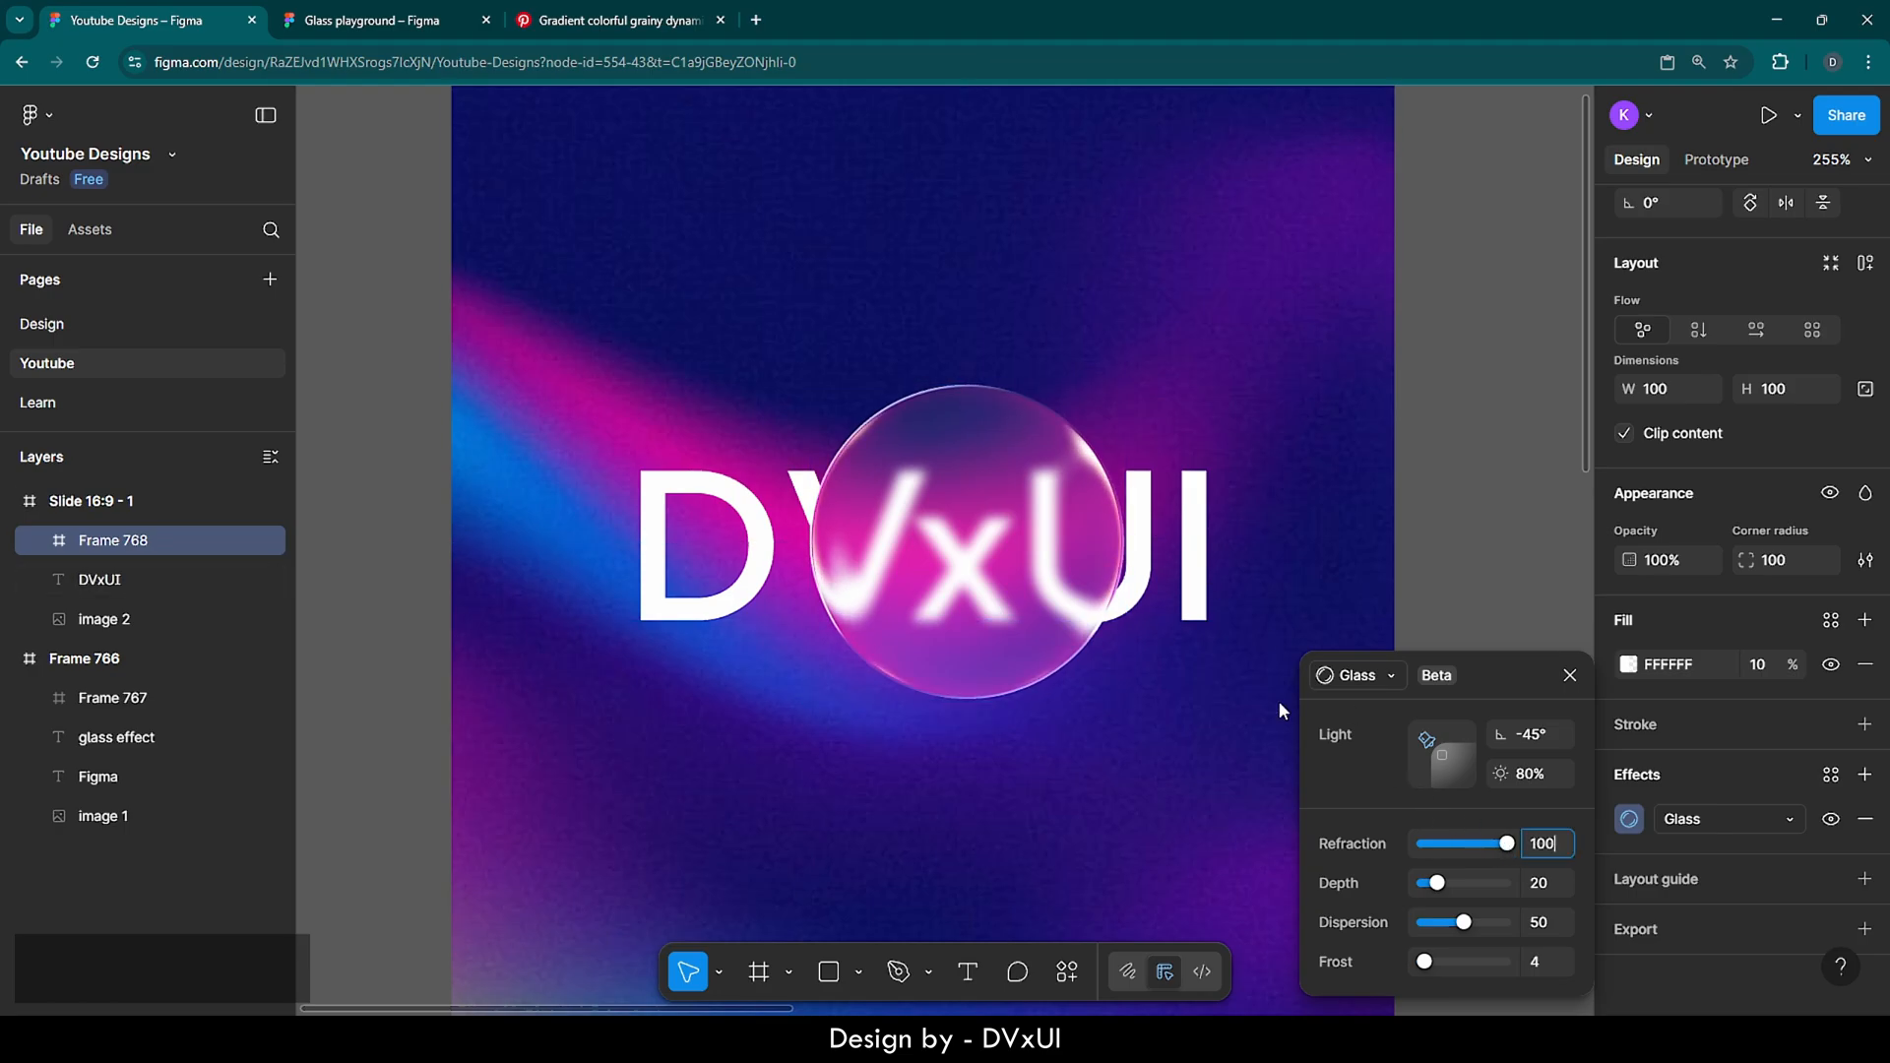
drag(1029, 578, 1084, 582)
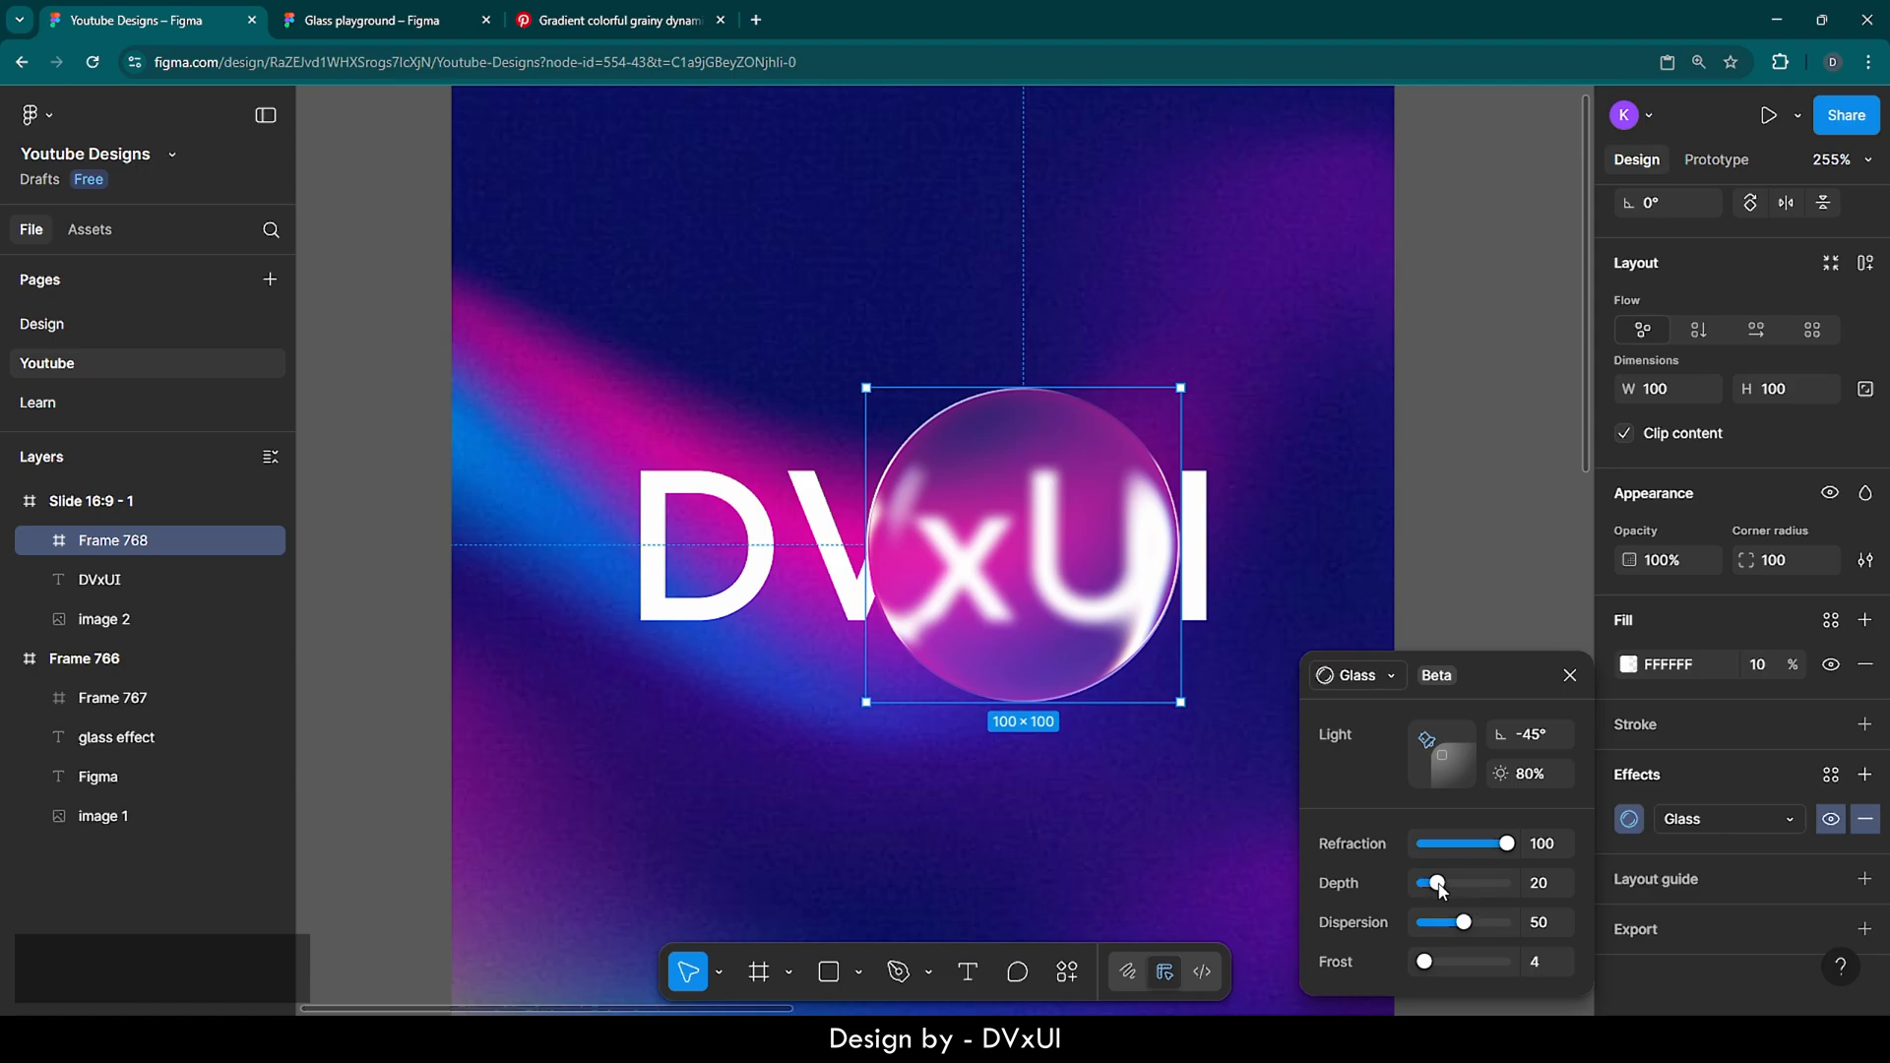
Set the glass depth to 18 and the dispersion to 27, trying a value of 100 for each first
drag(1439, 889, 1506, 886)
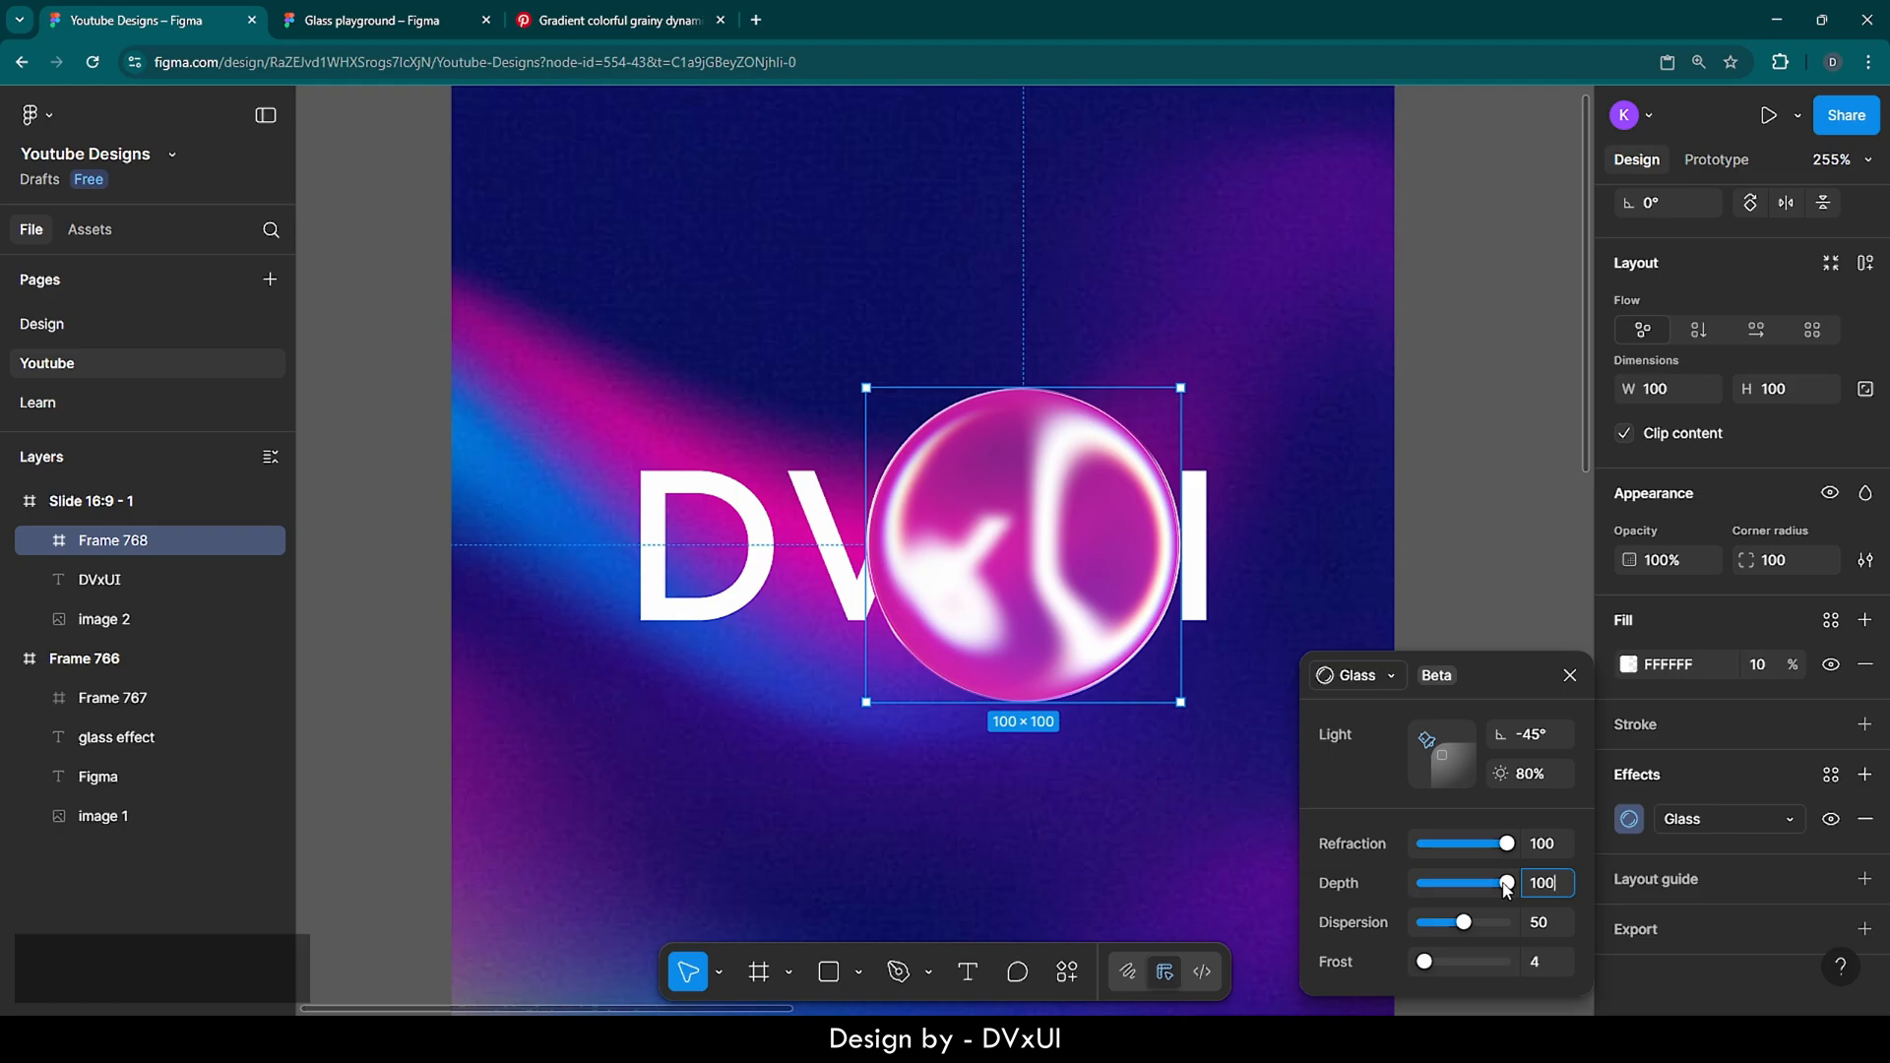
drag(1505, 886, 1439, 884)
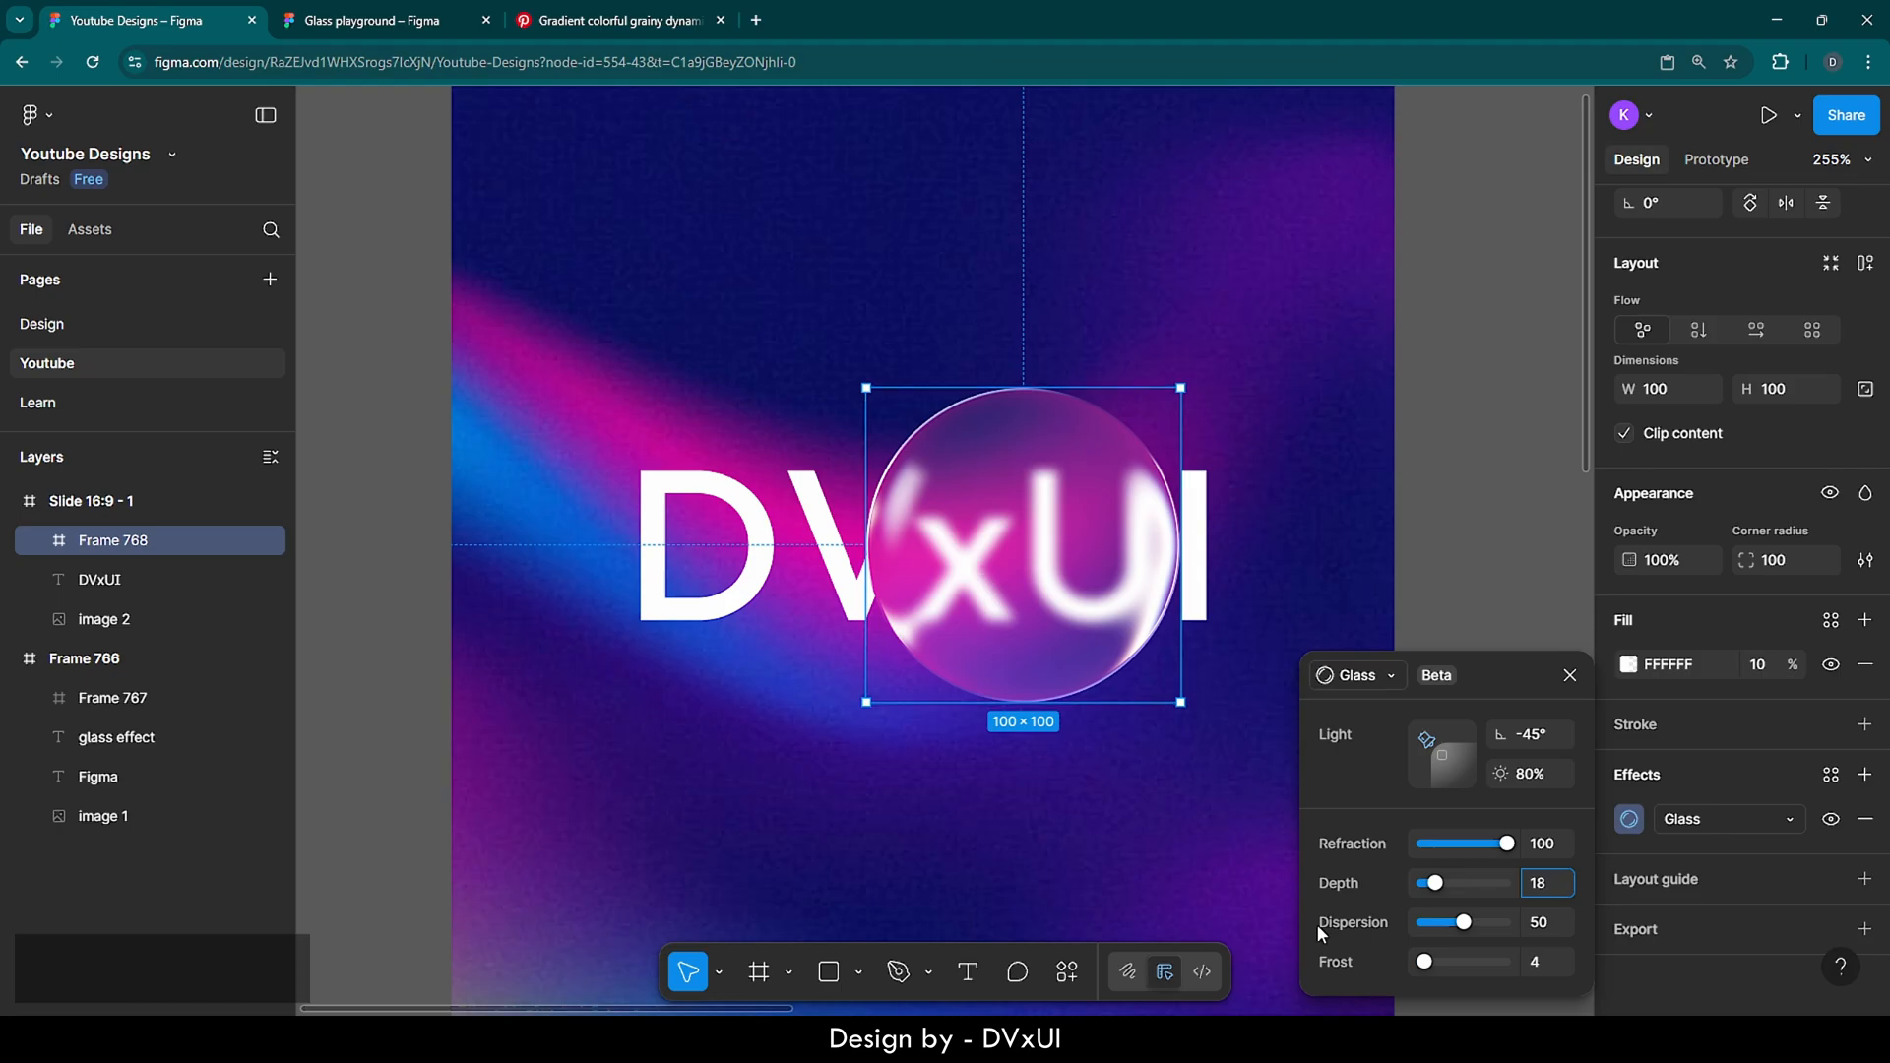
click(1408, 927)
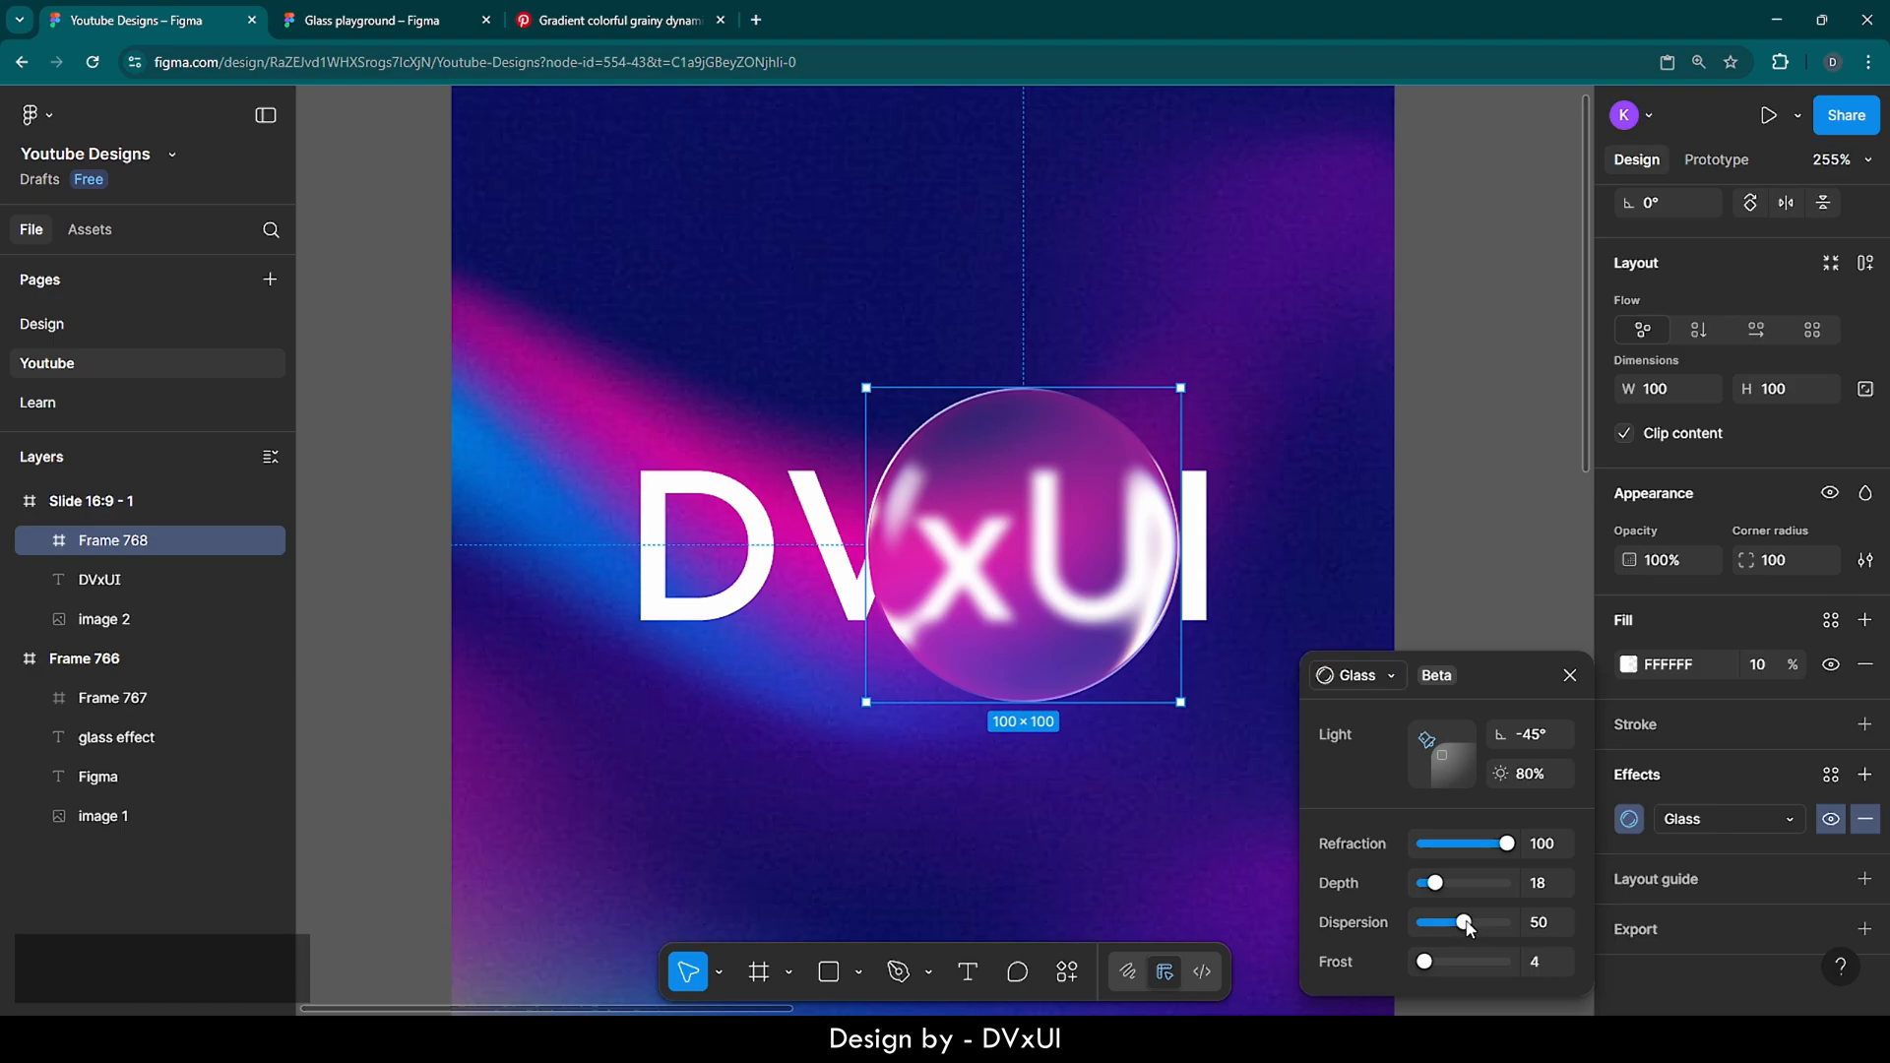
drag(1464, 923, 1538, 923)
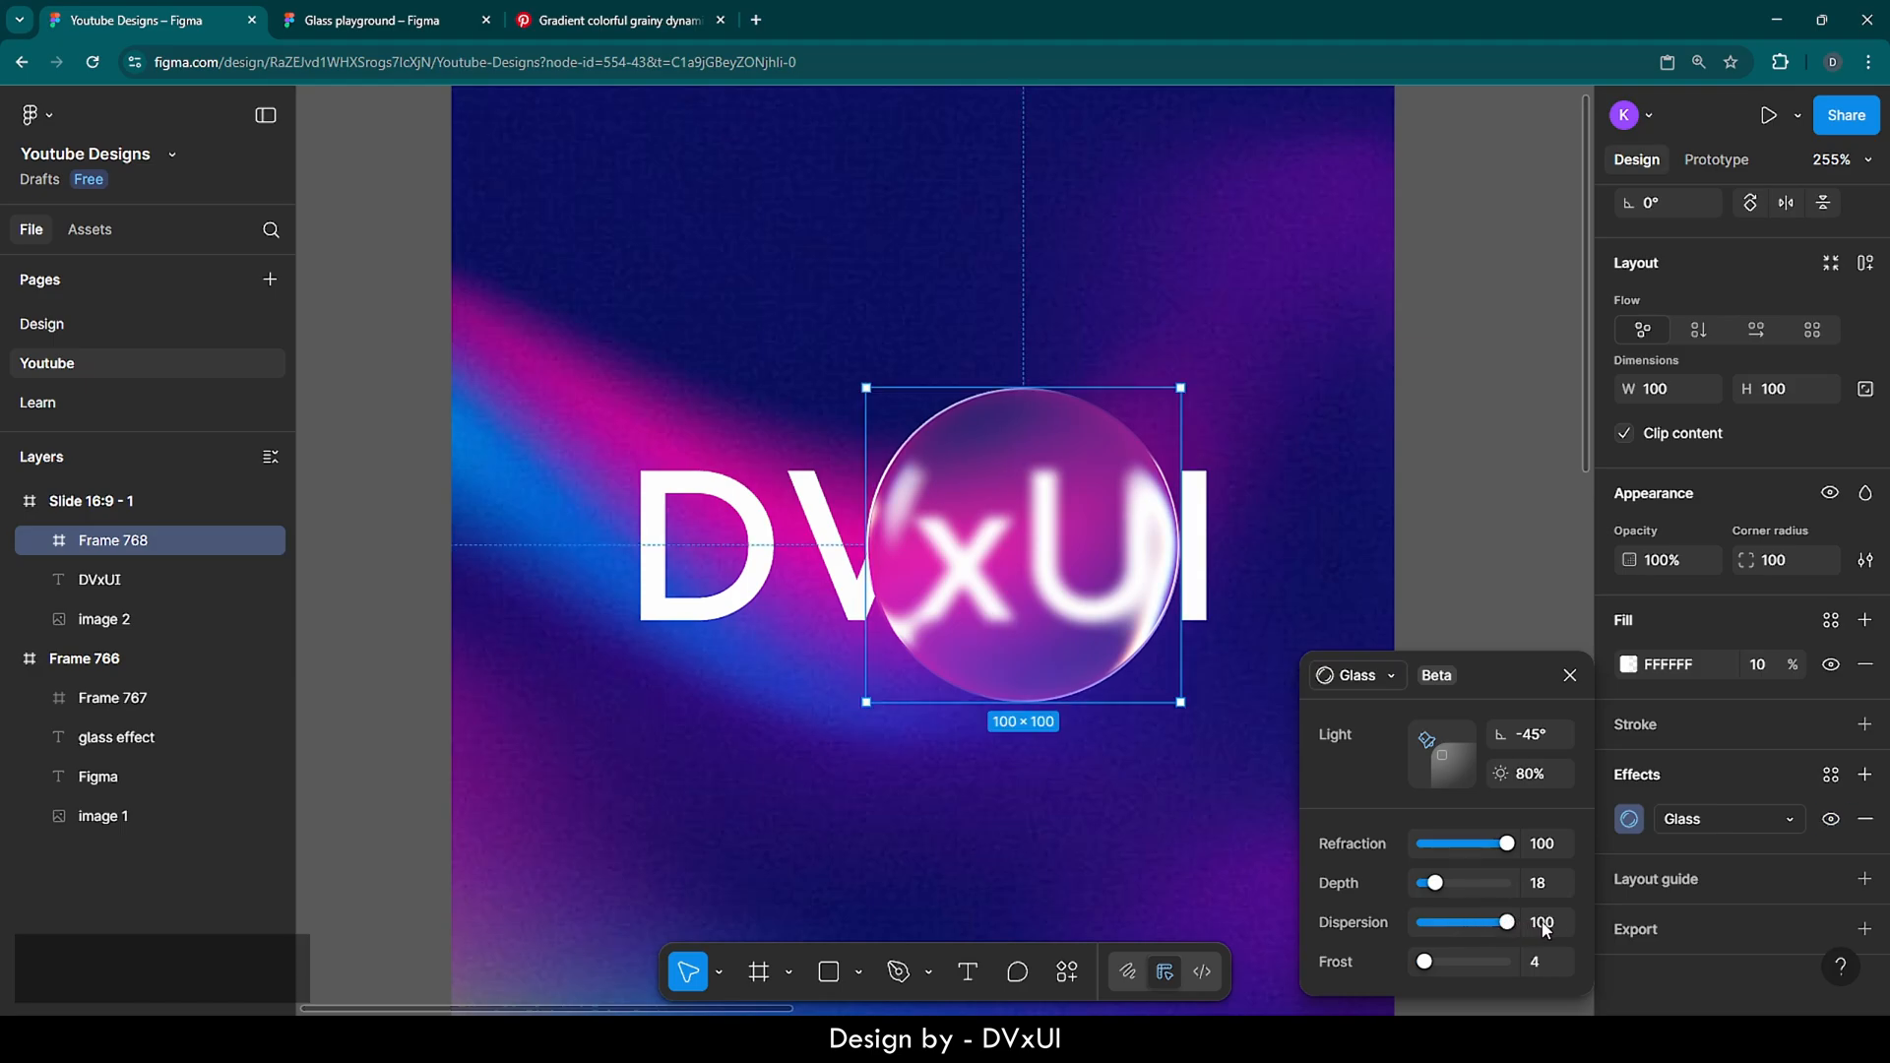
click(1538, 924)
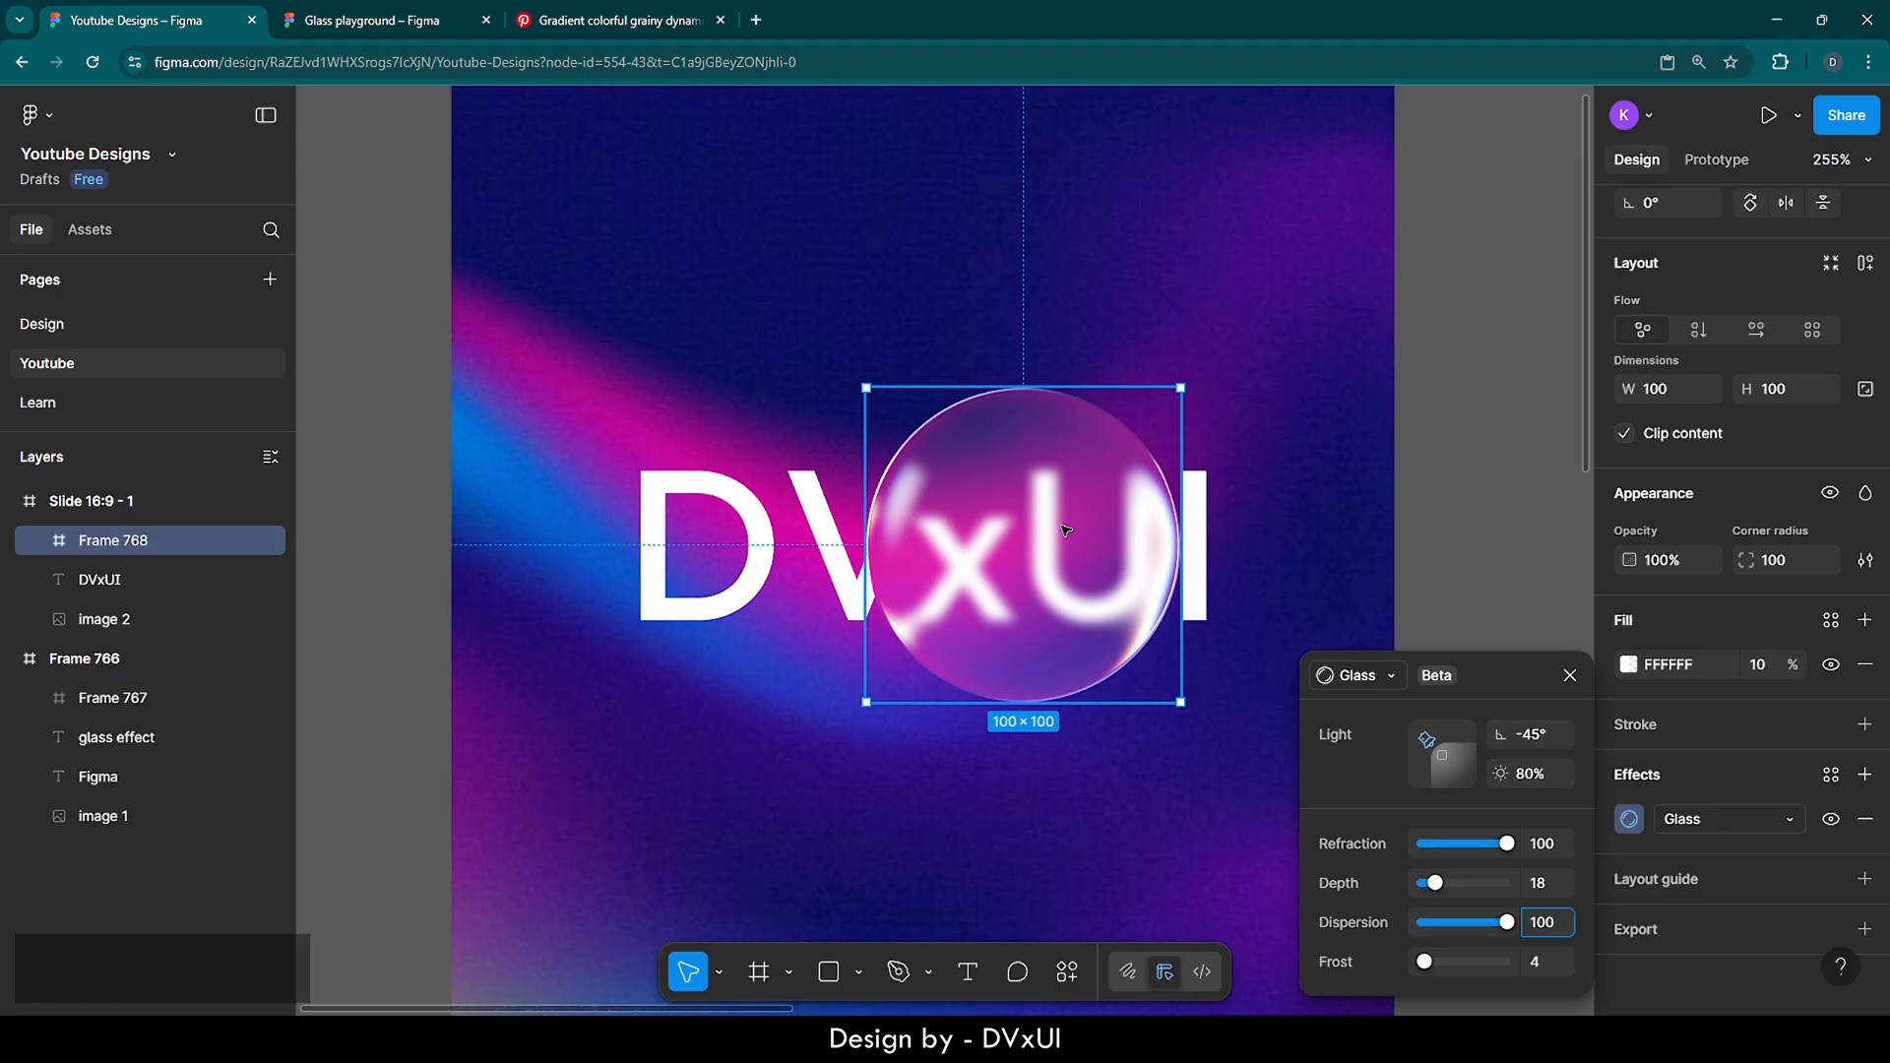
scroll(1067, 529, up, 8)
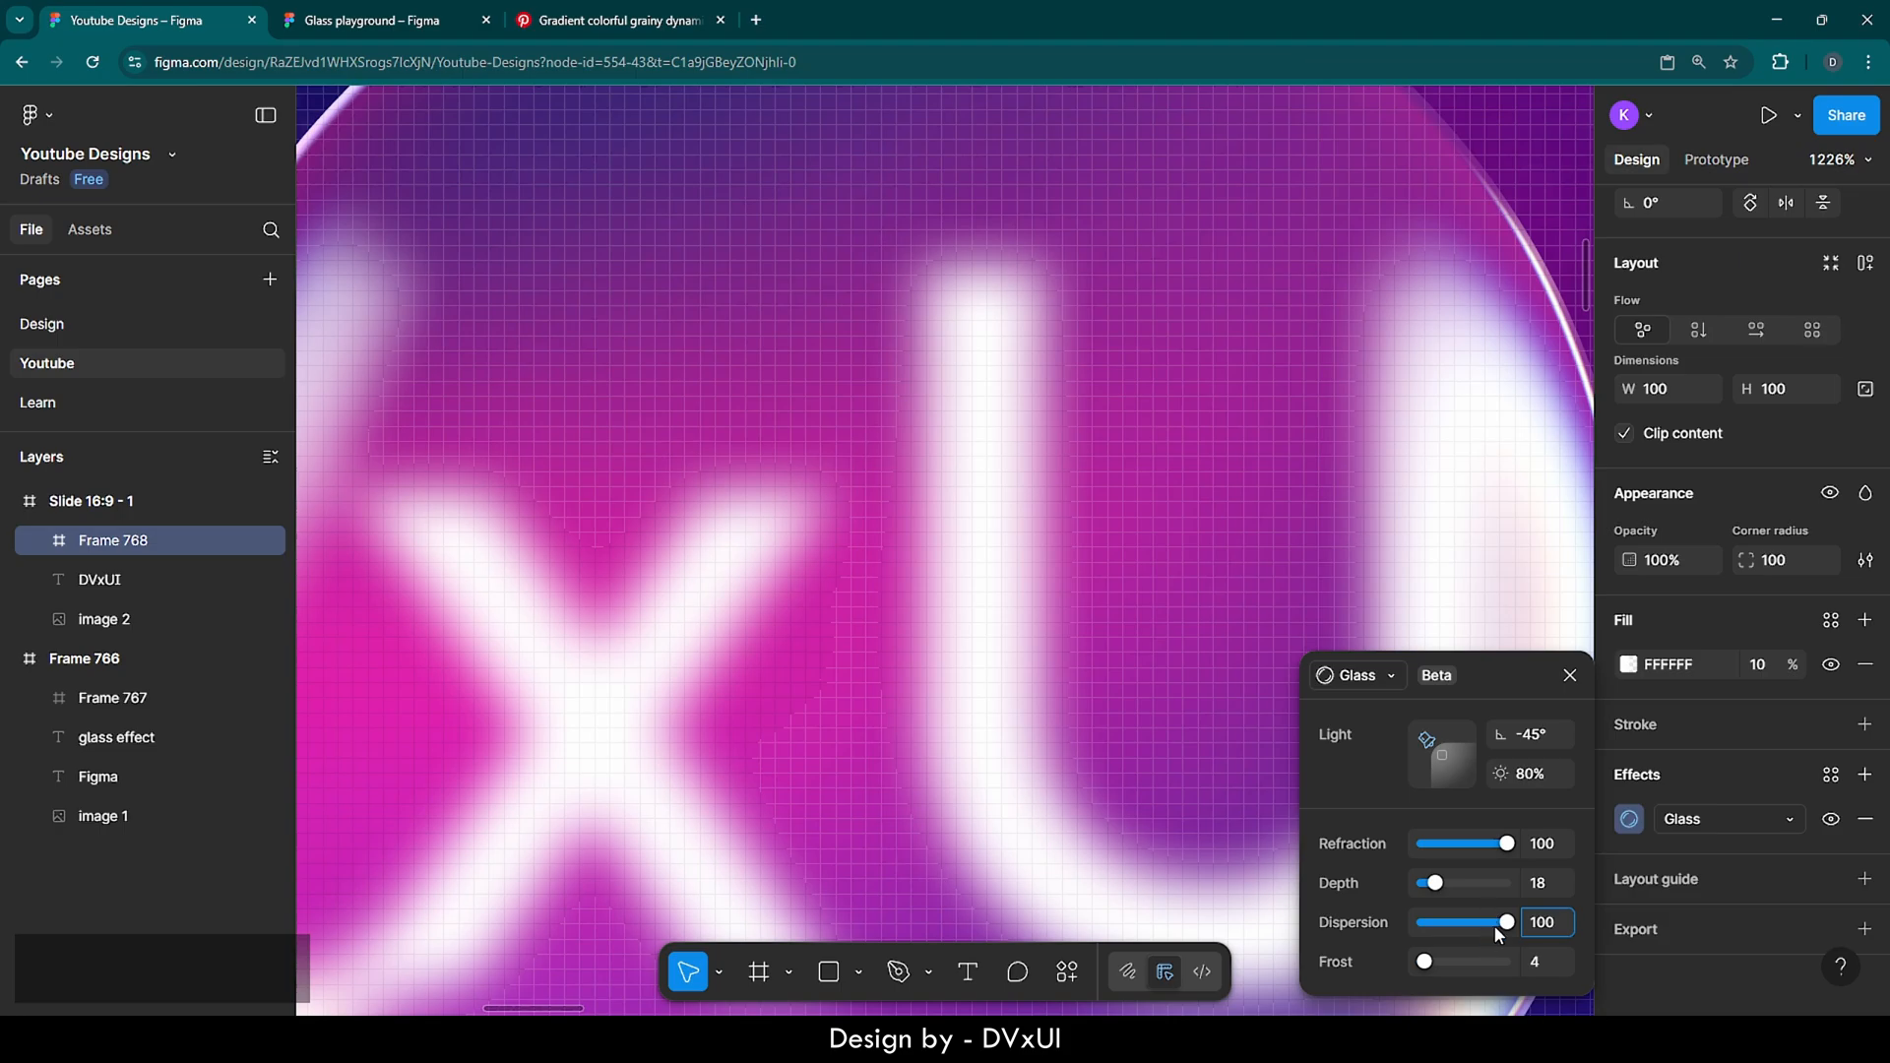
drag(1506, 927, 1444, 926)
Try a glass frost of 39, set it to 7, and leave the effect settings to view the whole design
scroll(856, 568, down, 5)
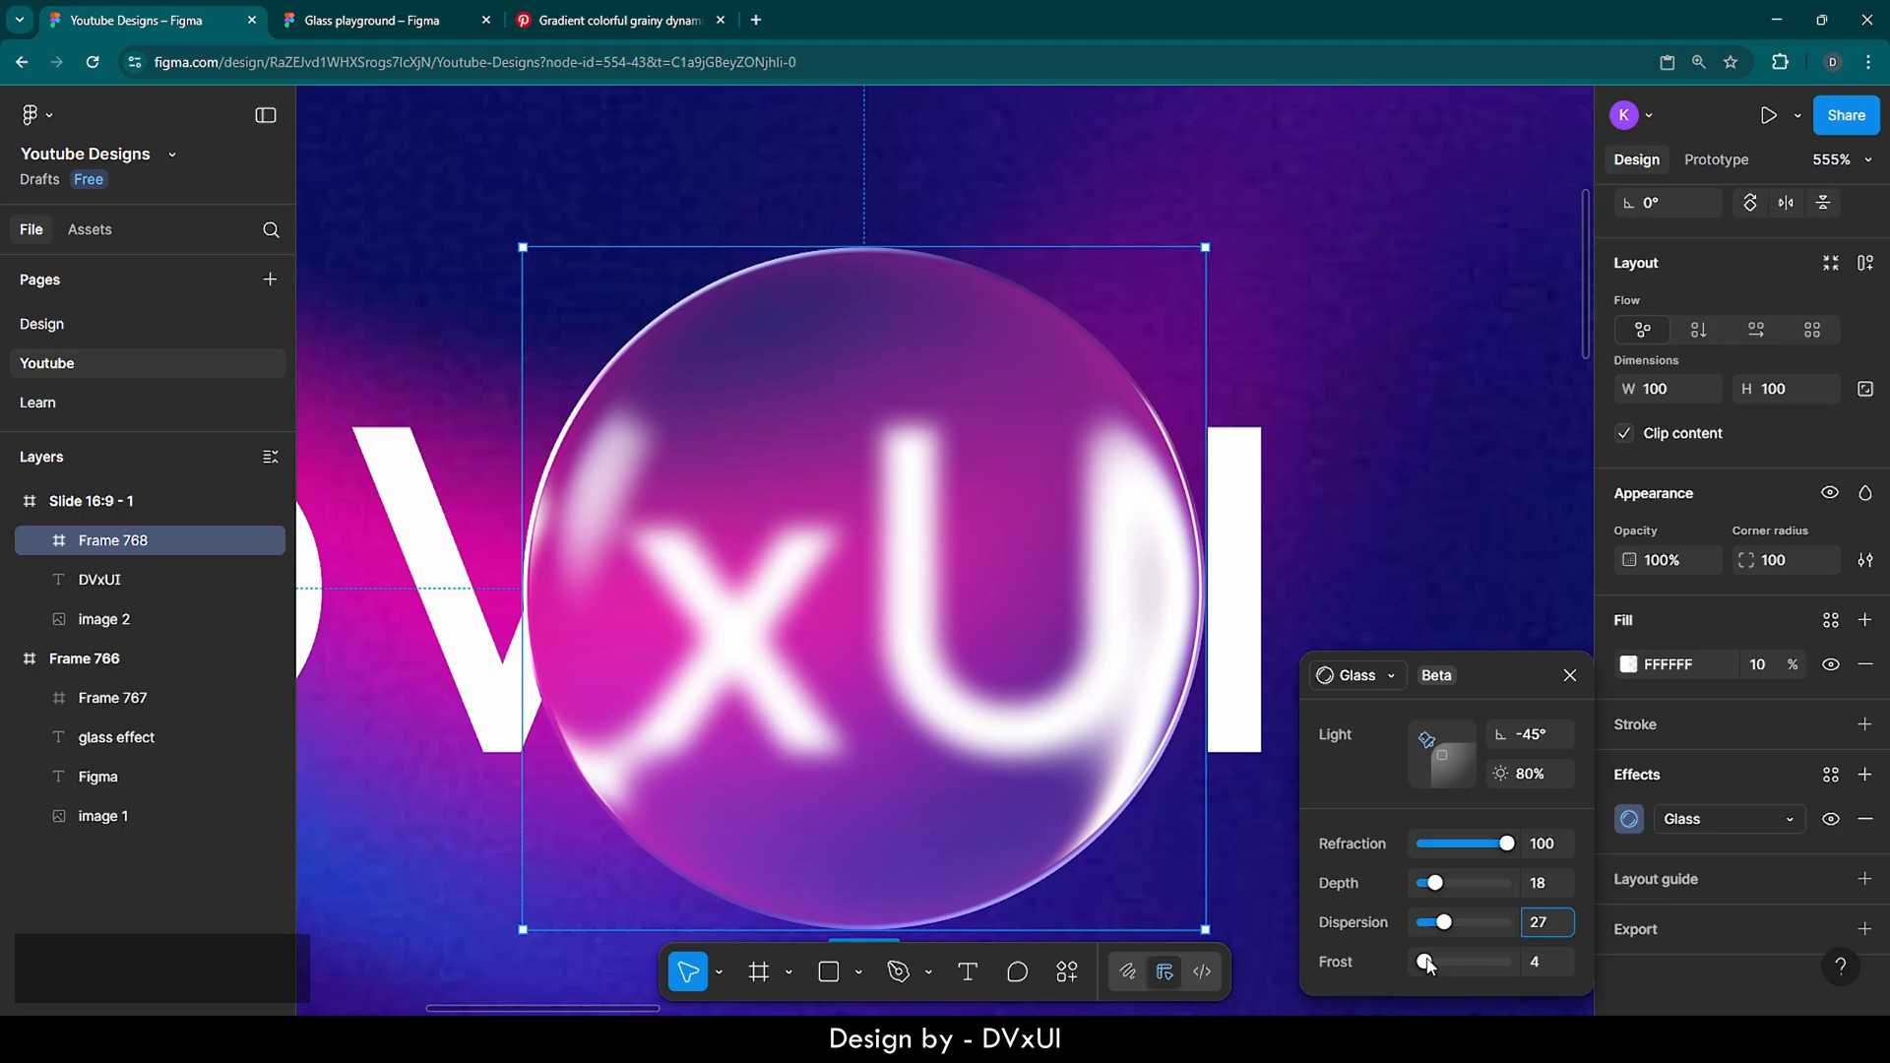
drag(1424, 962, 1459, 965)
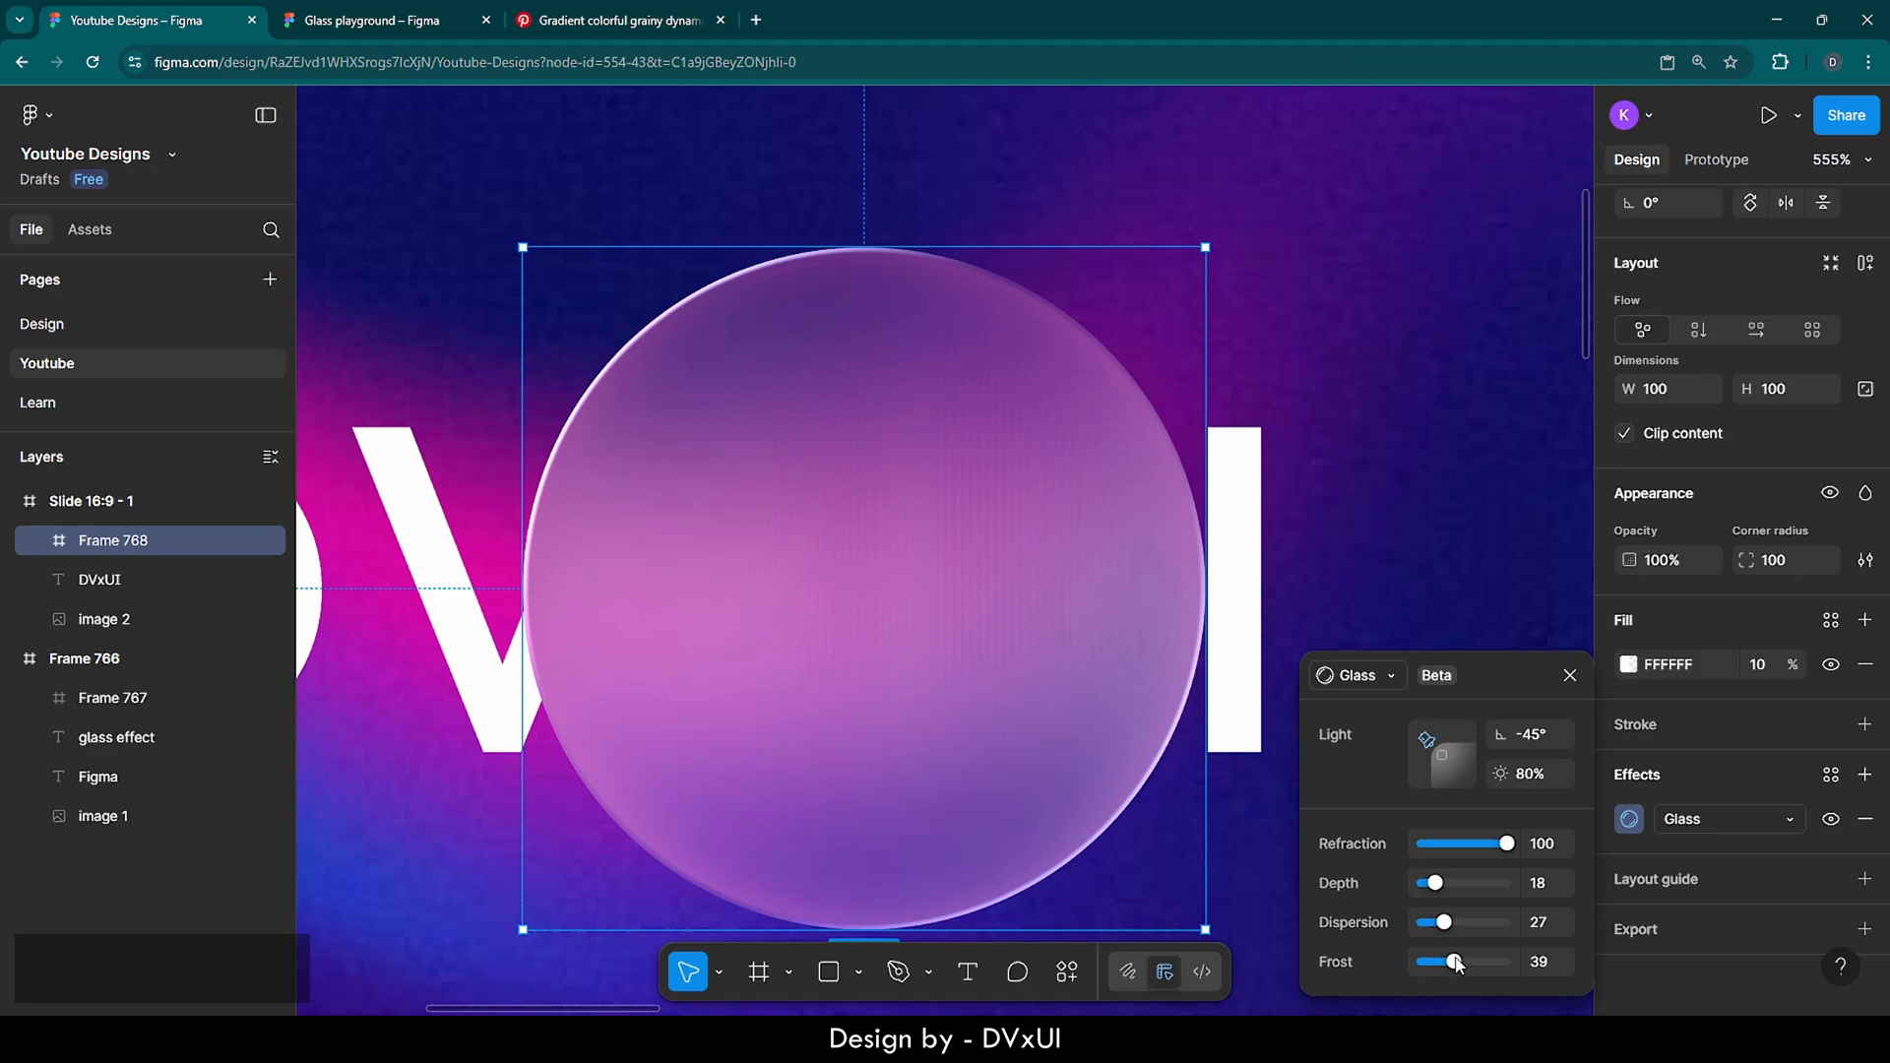
drag(1458, 965, 1426, 962)
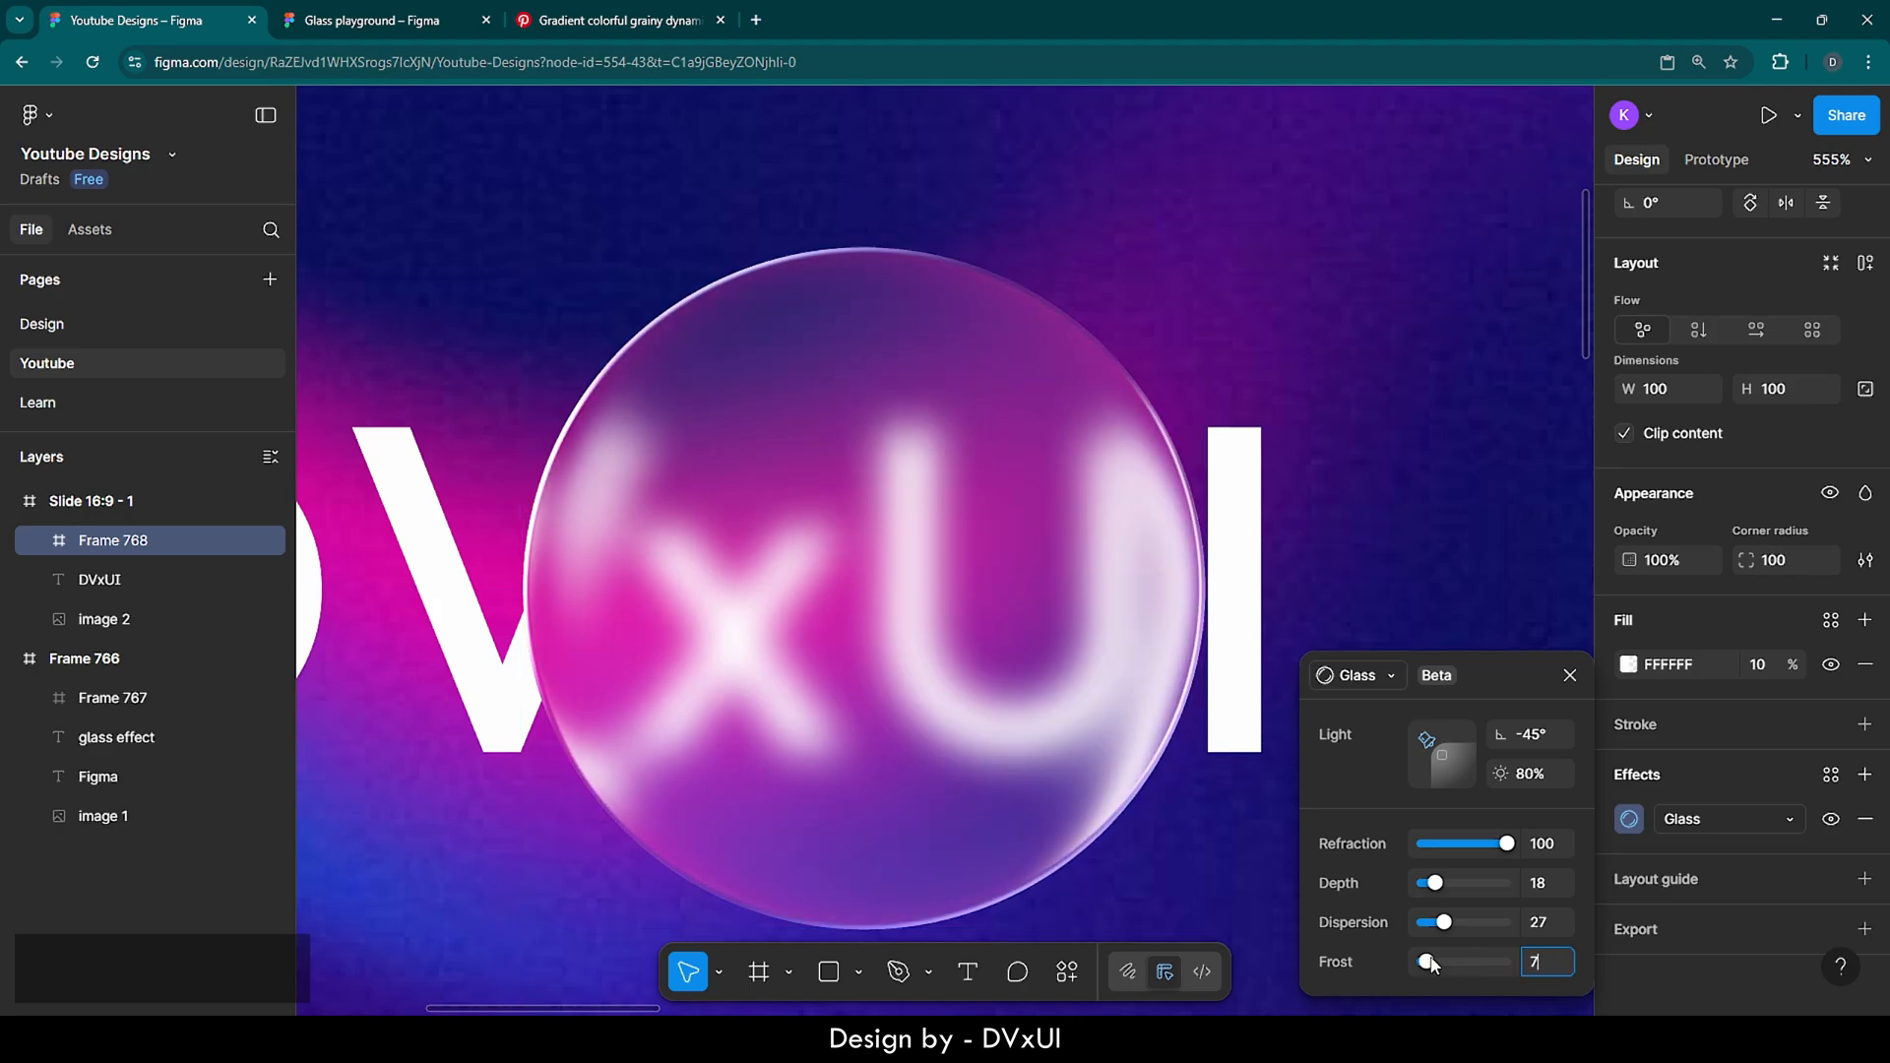
click(1255, 876)
ctrl+scroll(1254, 874, down, 5)
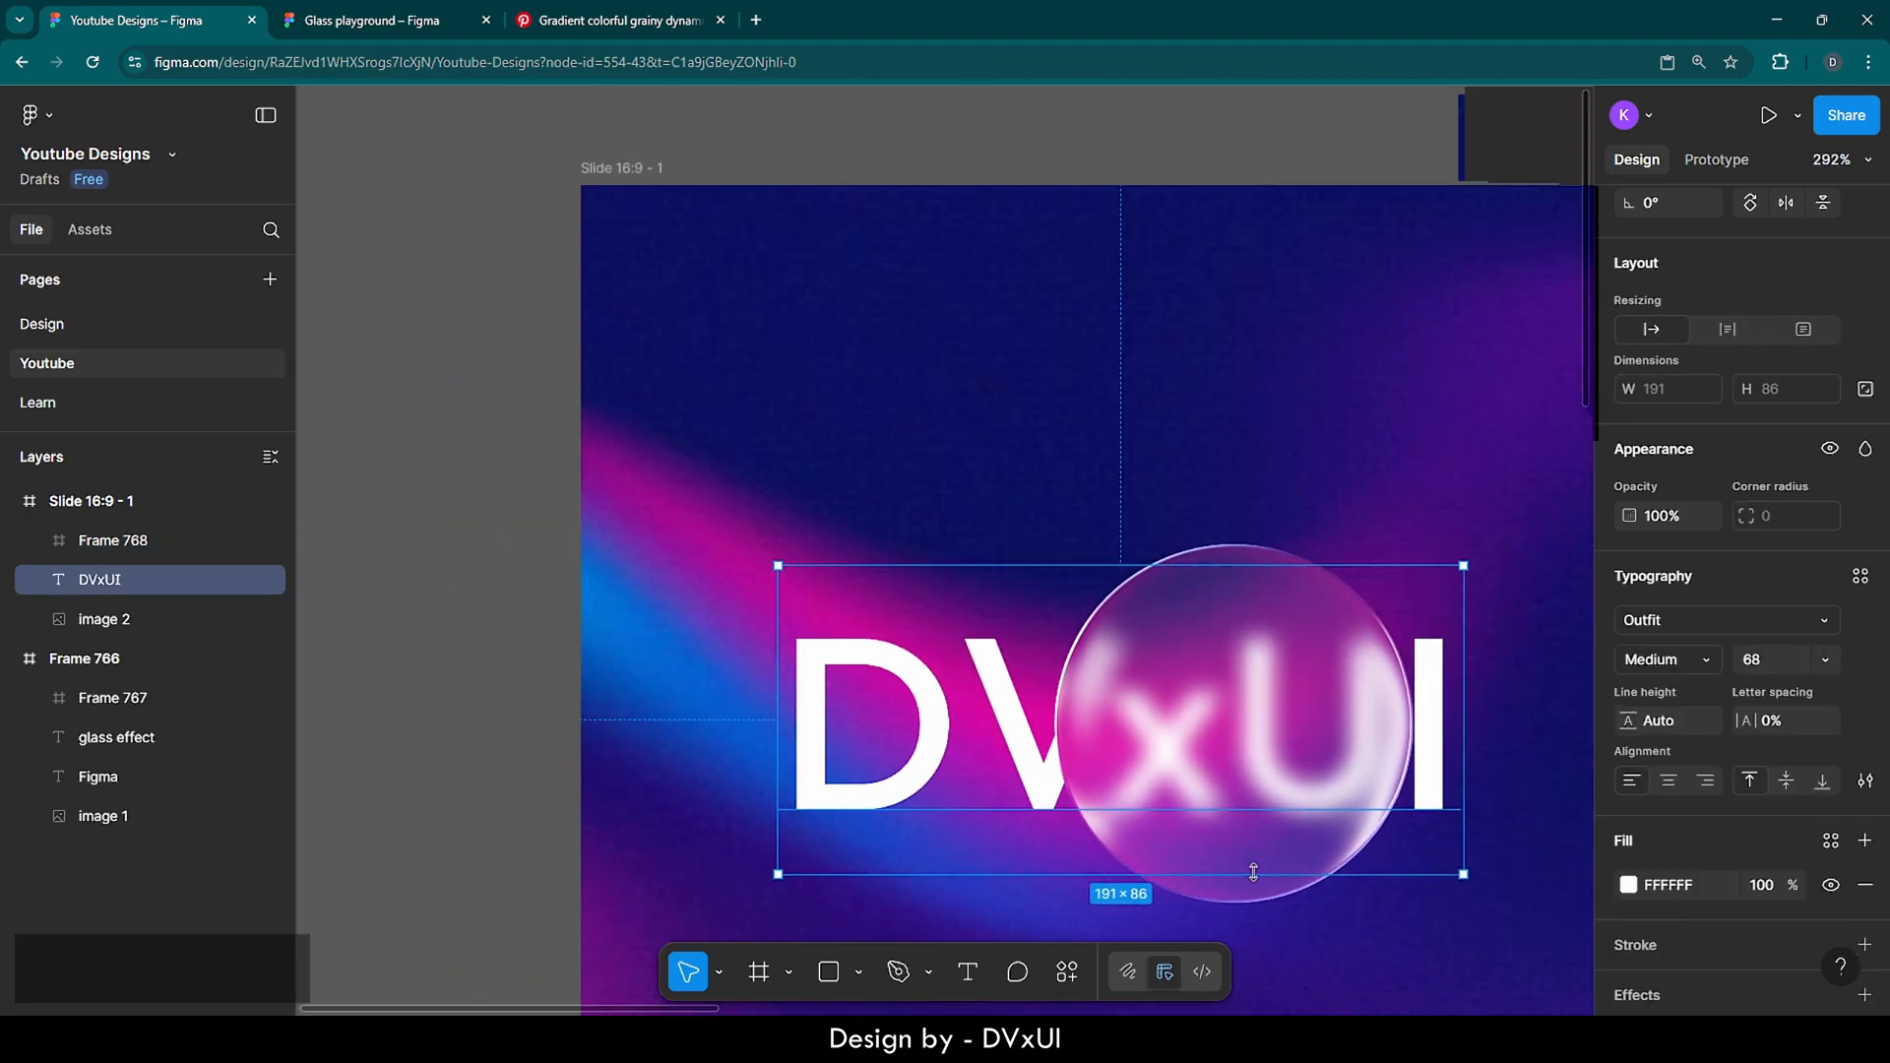
scroll(1254, 872, down, 4)
scroll(1253, 873, right, 3)
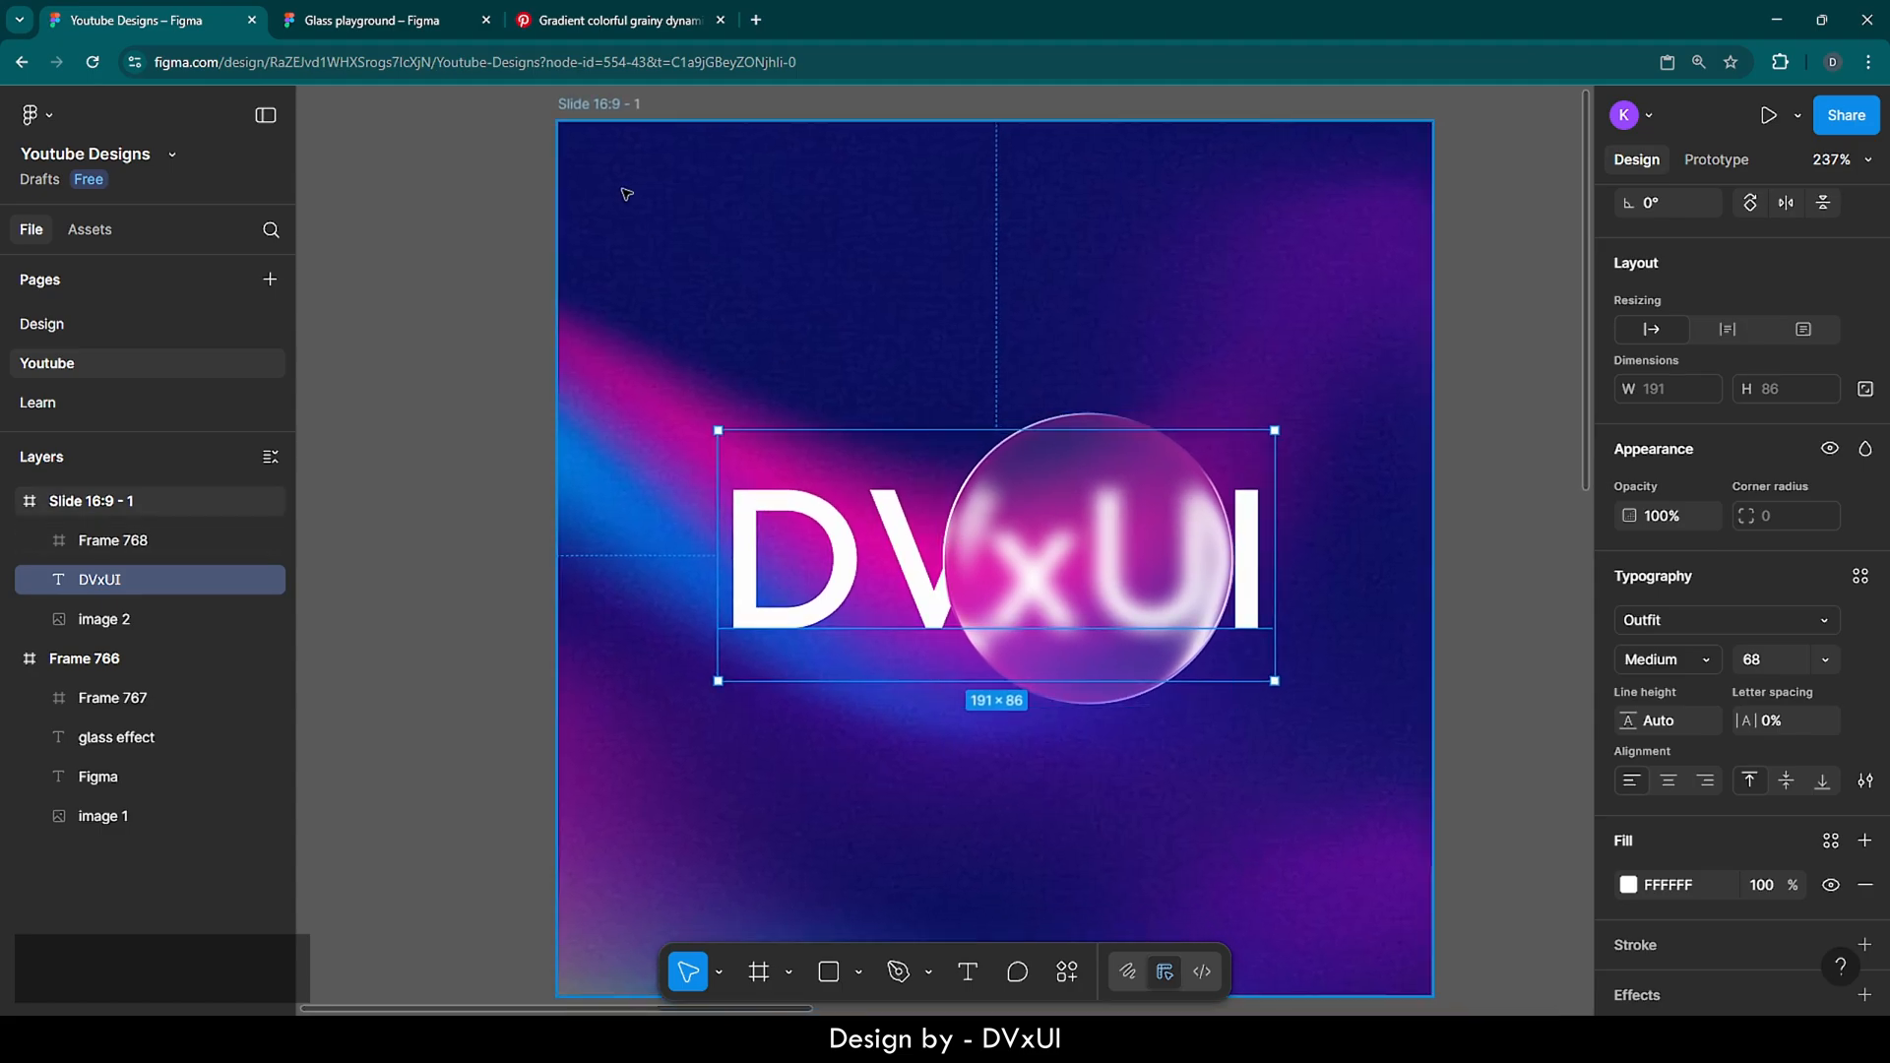
Switch to the Glass playground file and review its glass effect overview, contents and introduction sections
click(357, 21)
ctrl+scroll(759, 224, down, 8)
scroll(759, 225, left, 8)
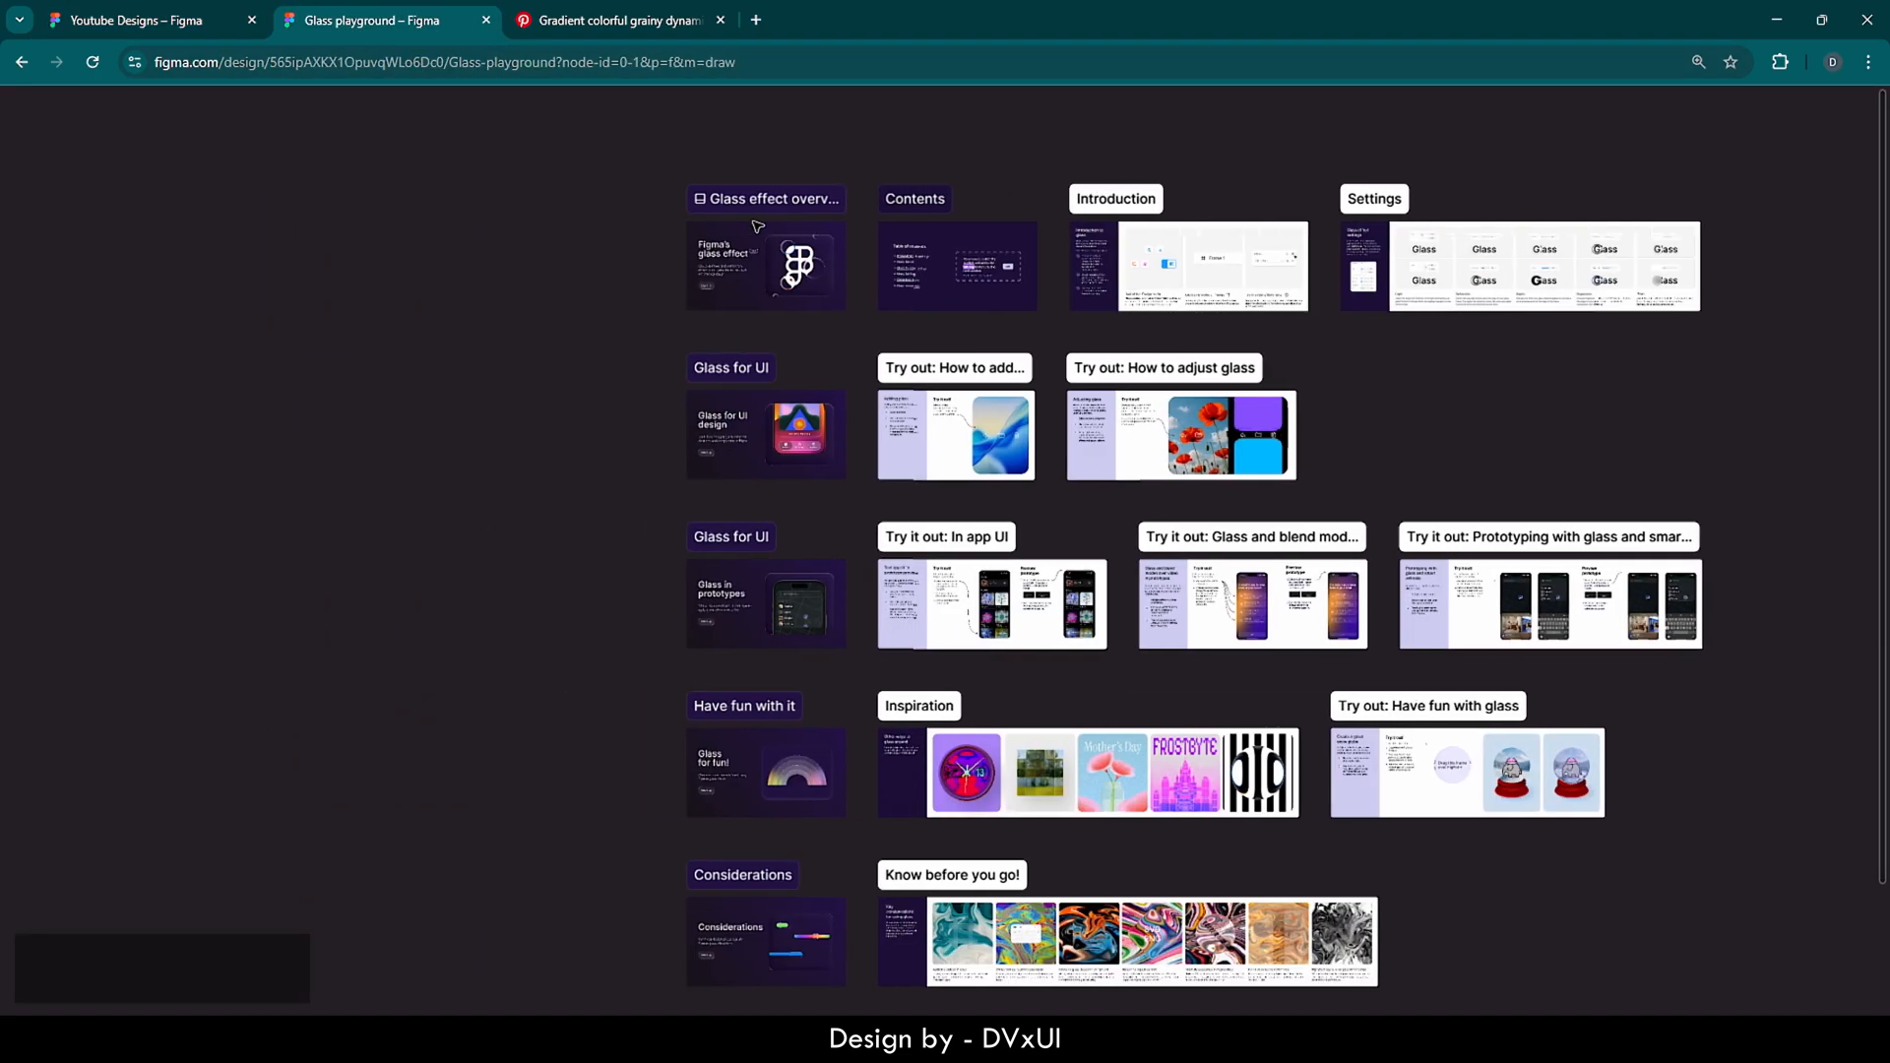
click(1002, 227)
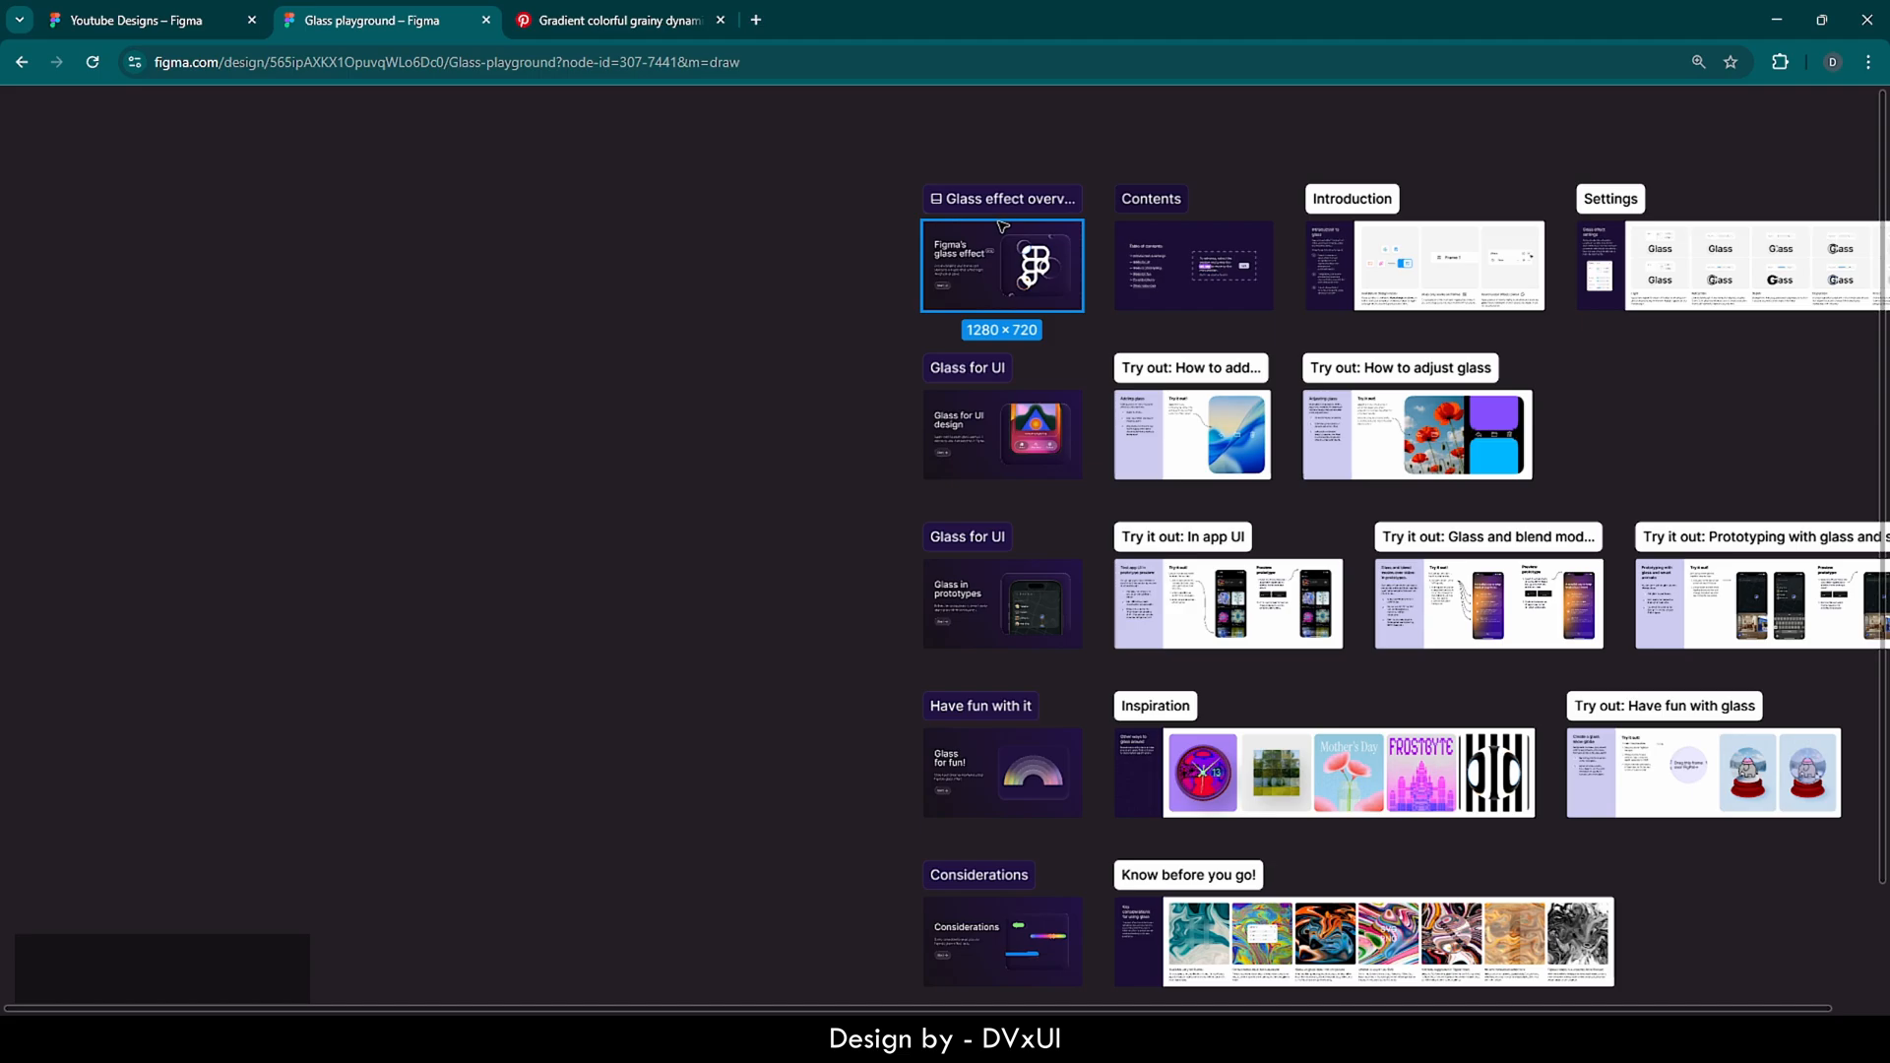
key(shift+2)
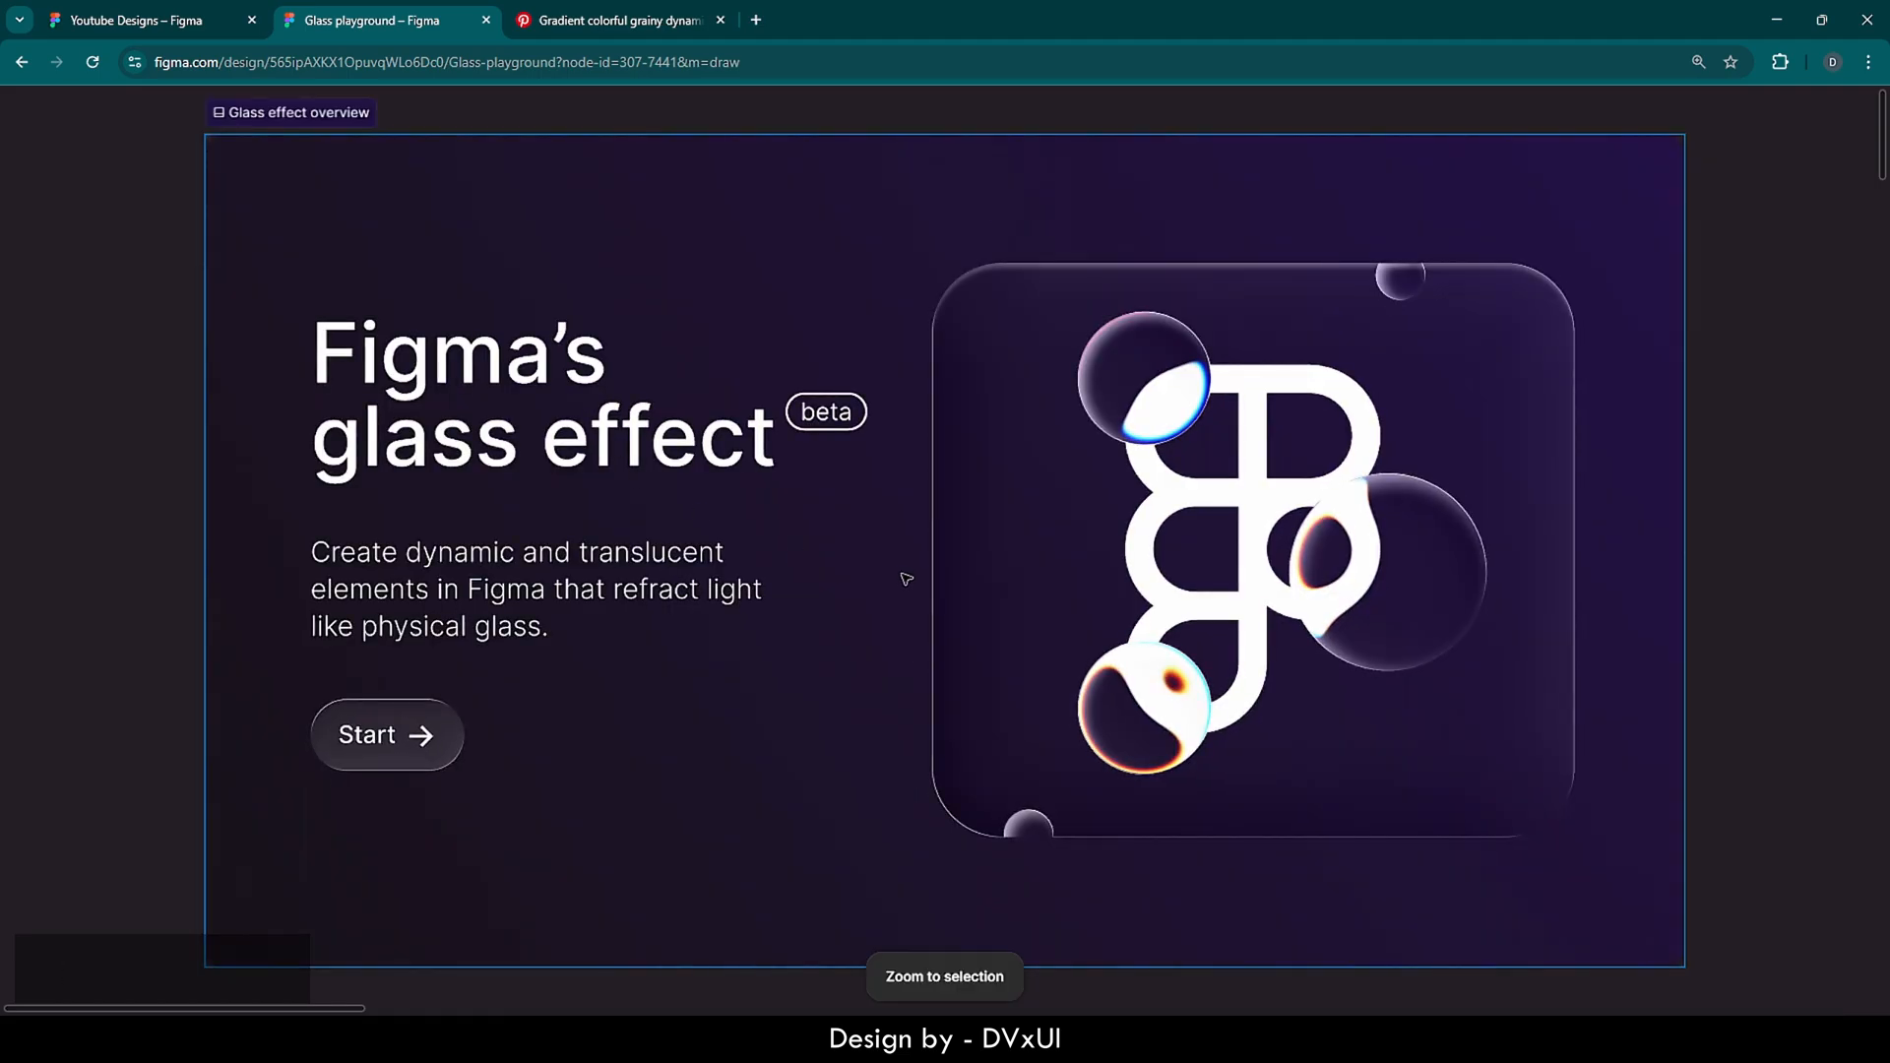
key(Tab)
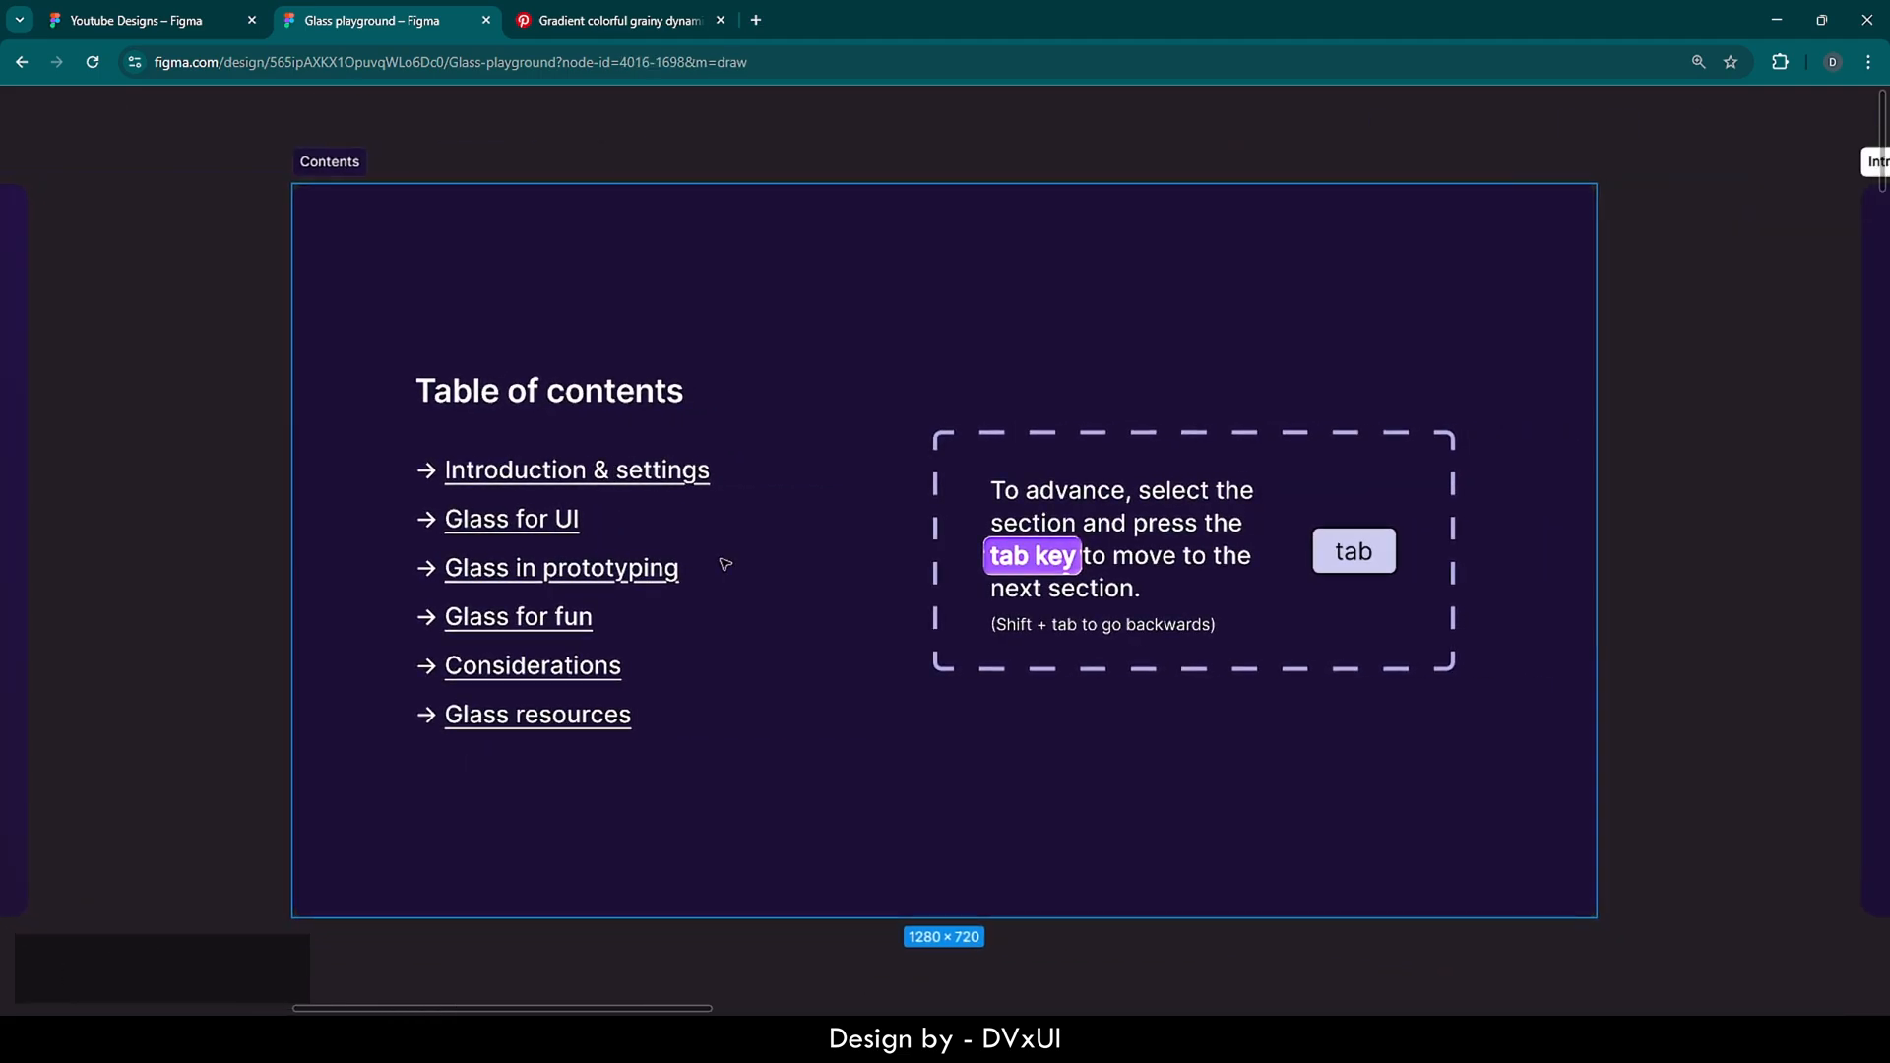
key(Tab)
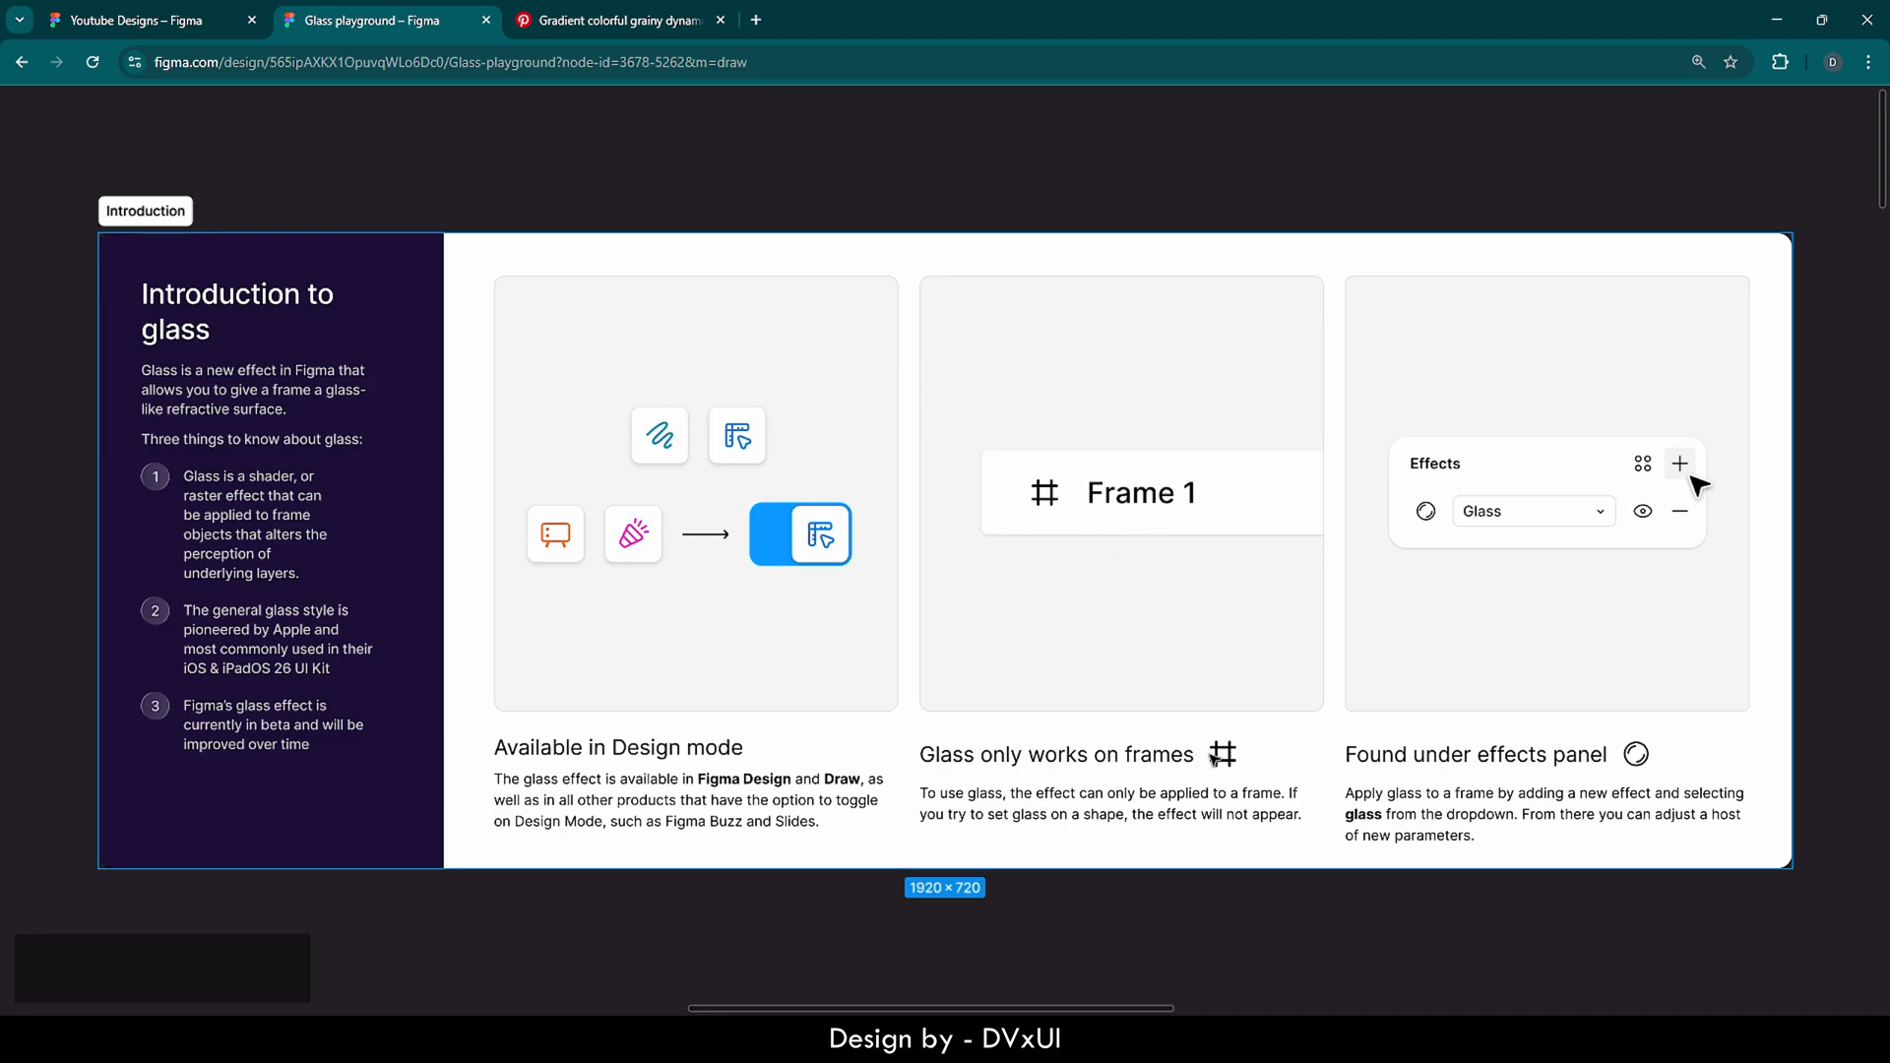
Examine the Settings section explaining the light, refraction, depth, dispersion and frost parameters
scroll(1214, 759, right, 5)
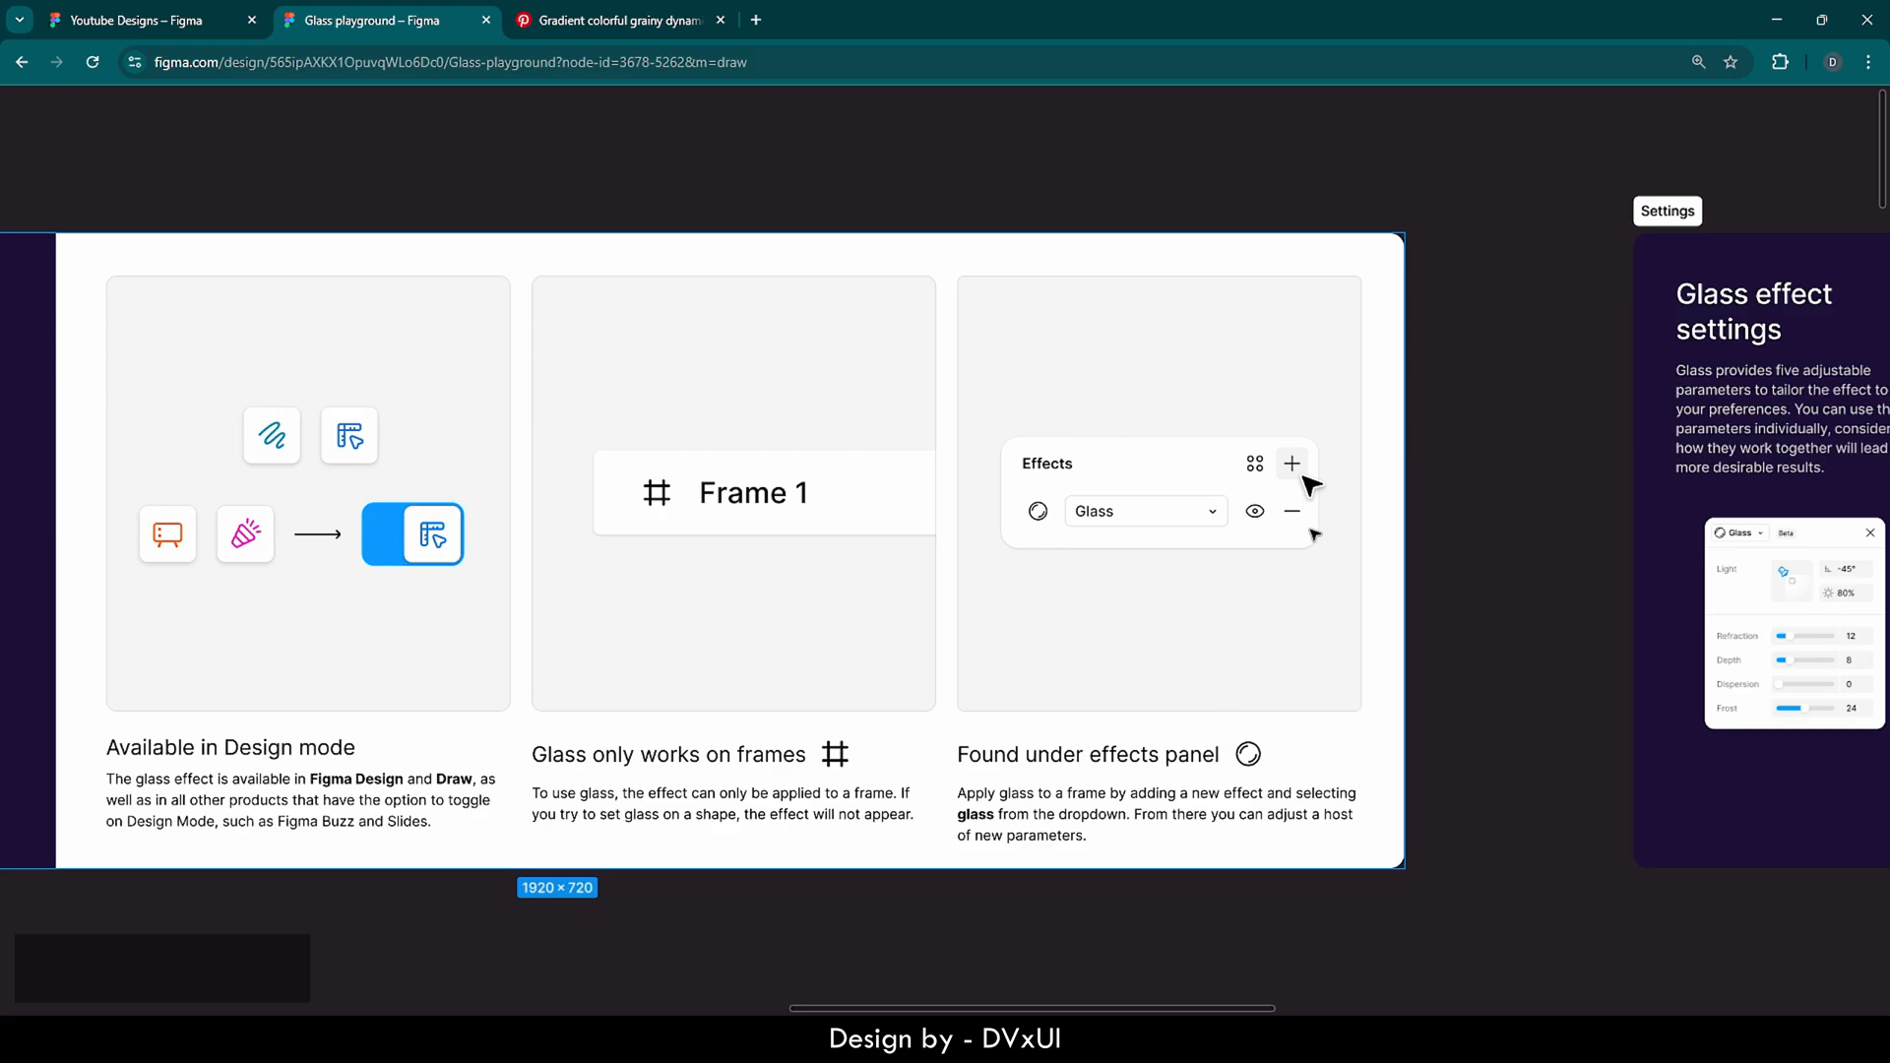
scroll(1315, 534, right, 15)
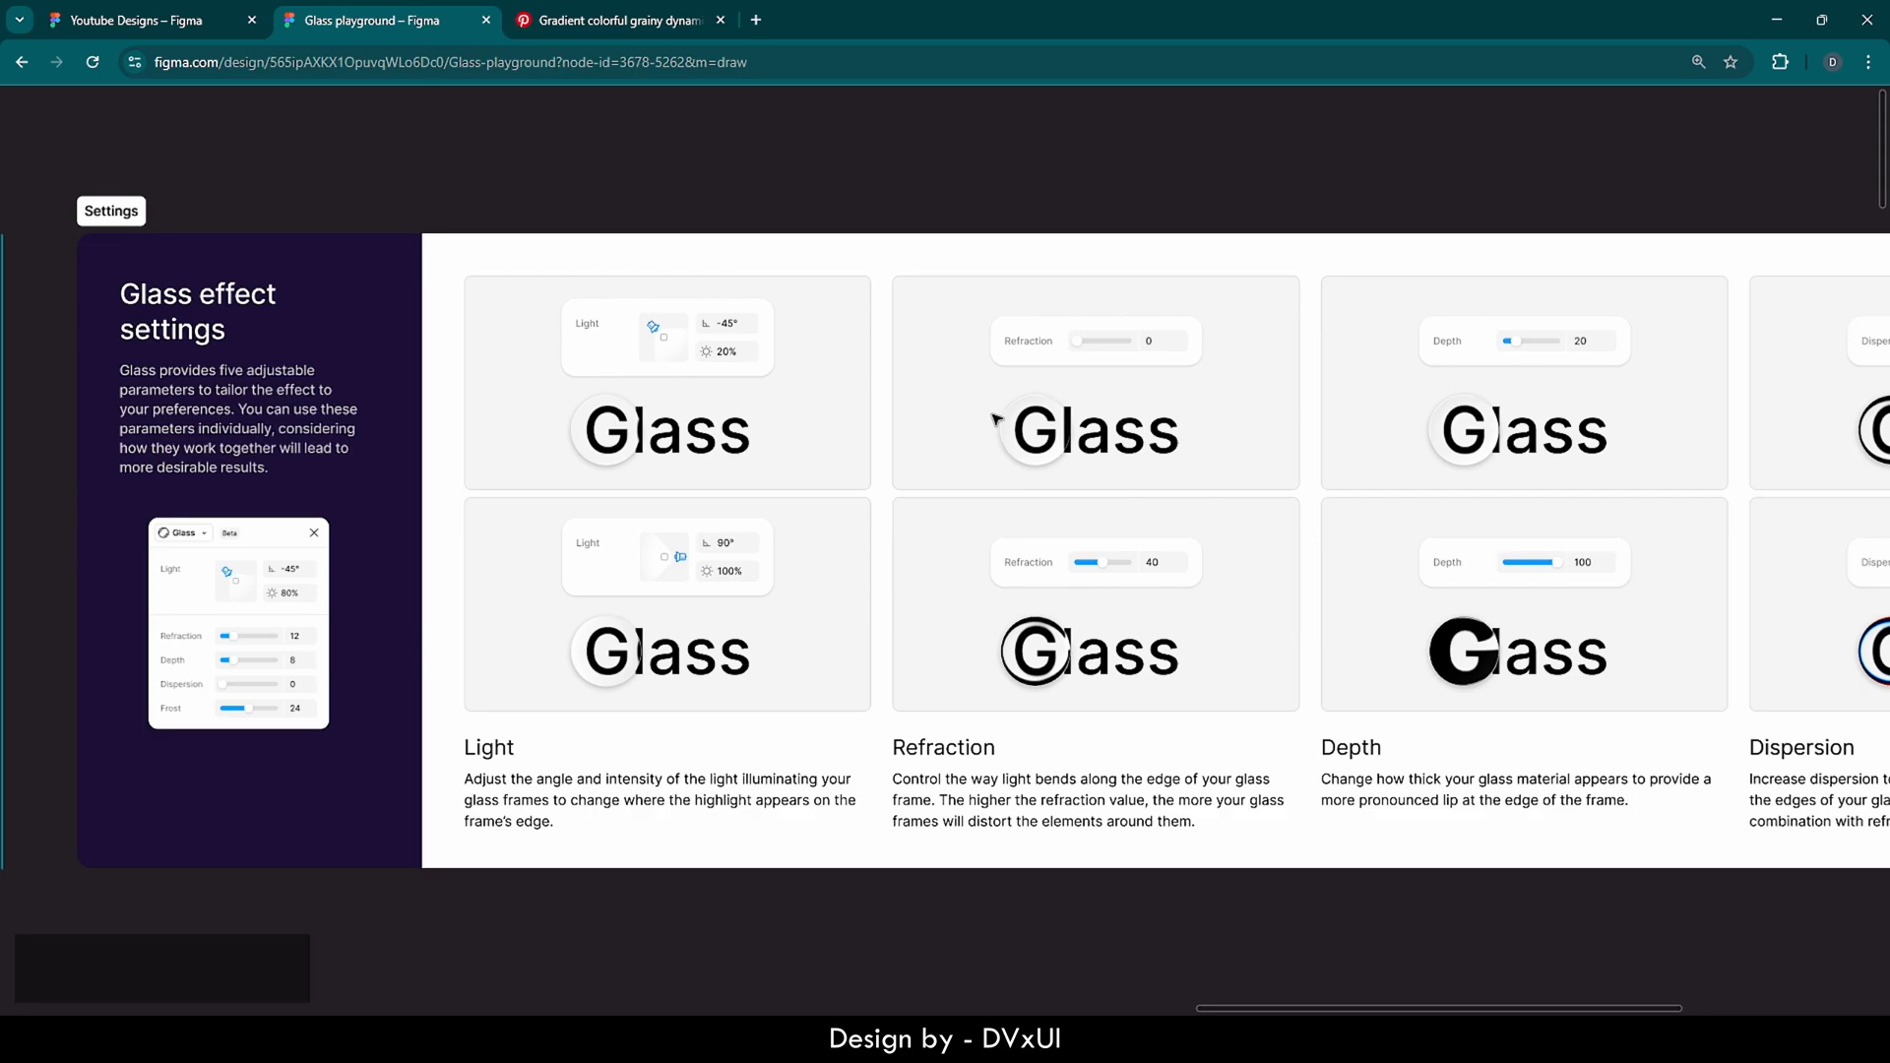
key(Tab)
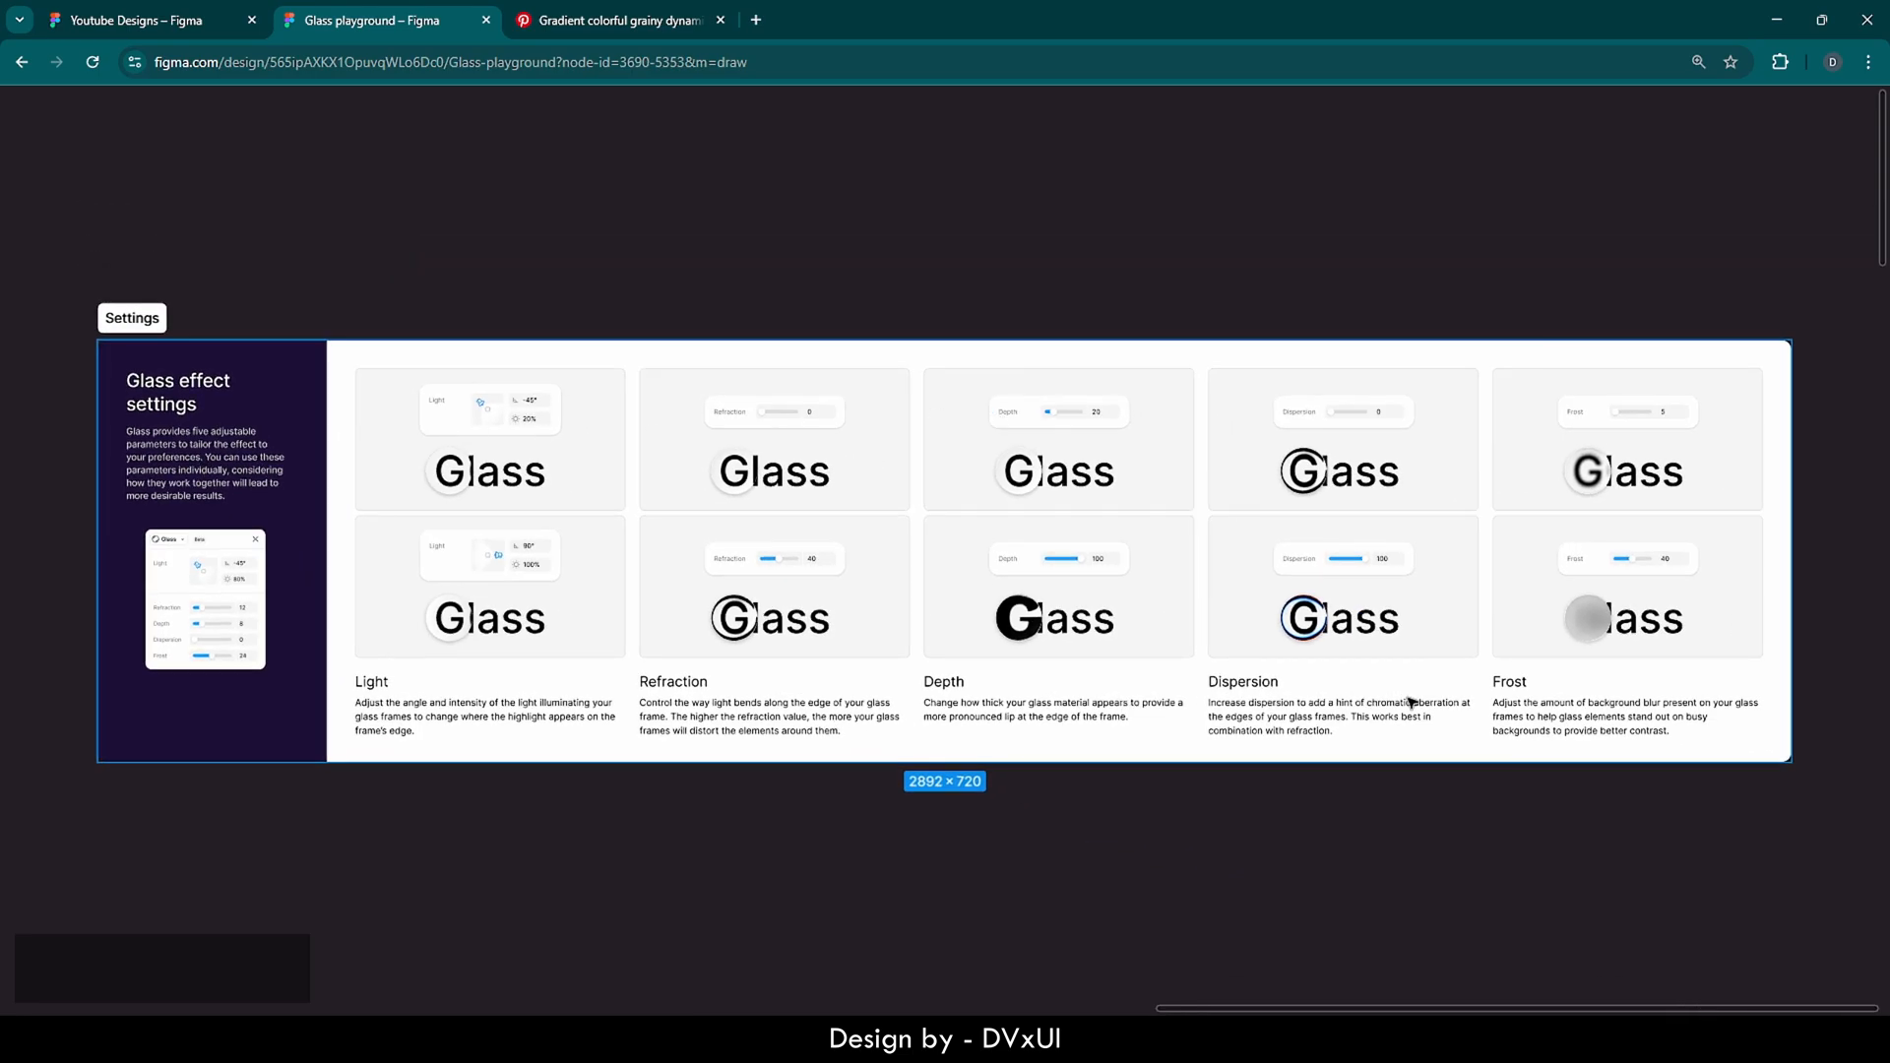
Go past the Glass for UI section and bring up the "Try out: How to add glass" exercise
key(Tab)
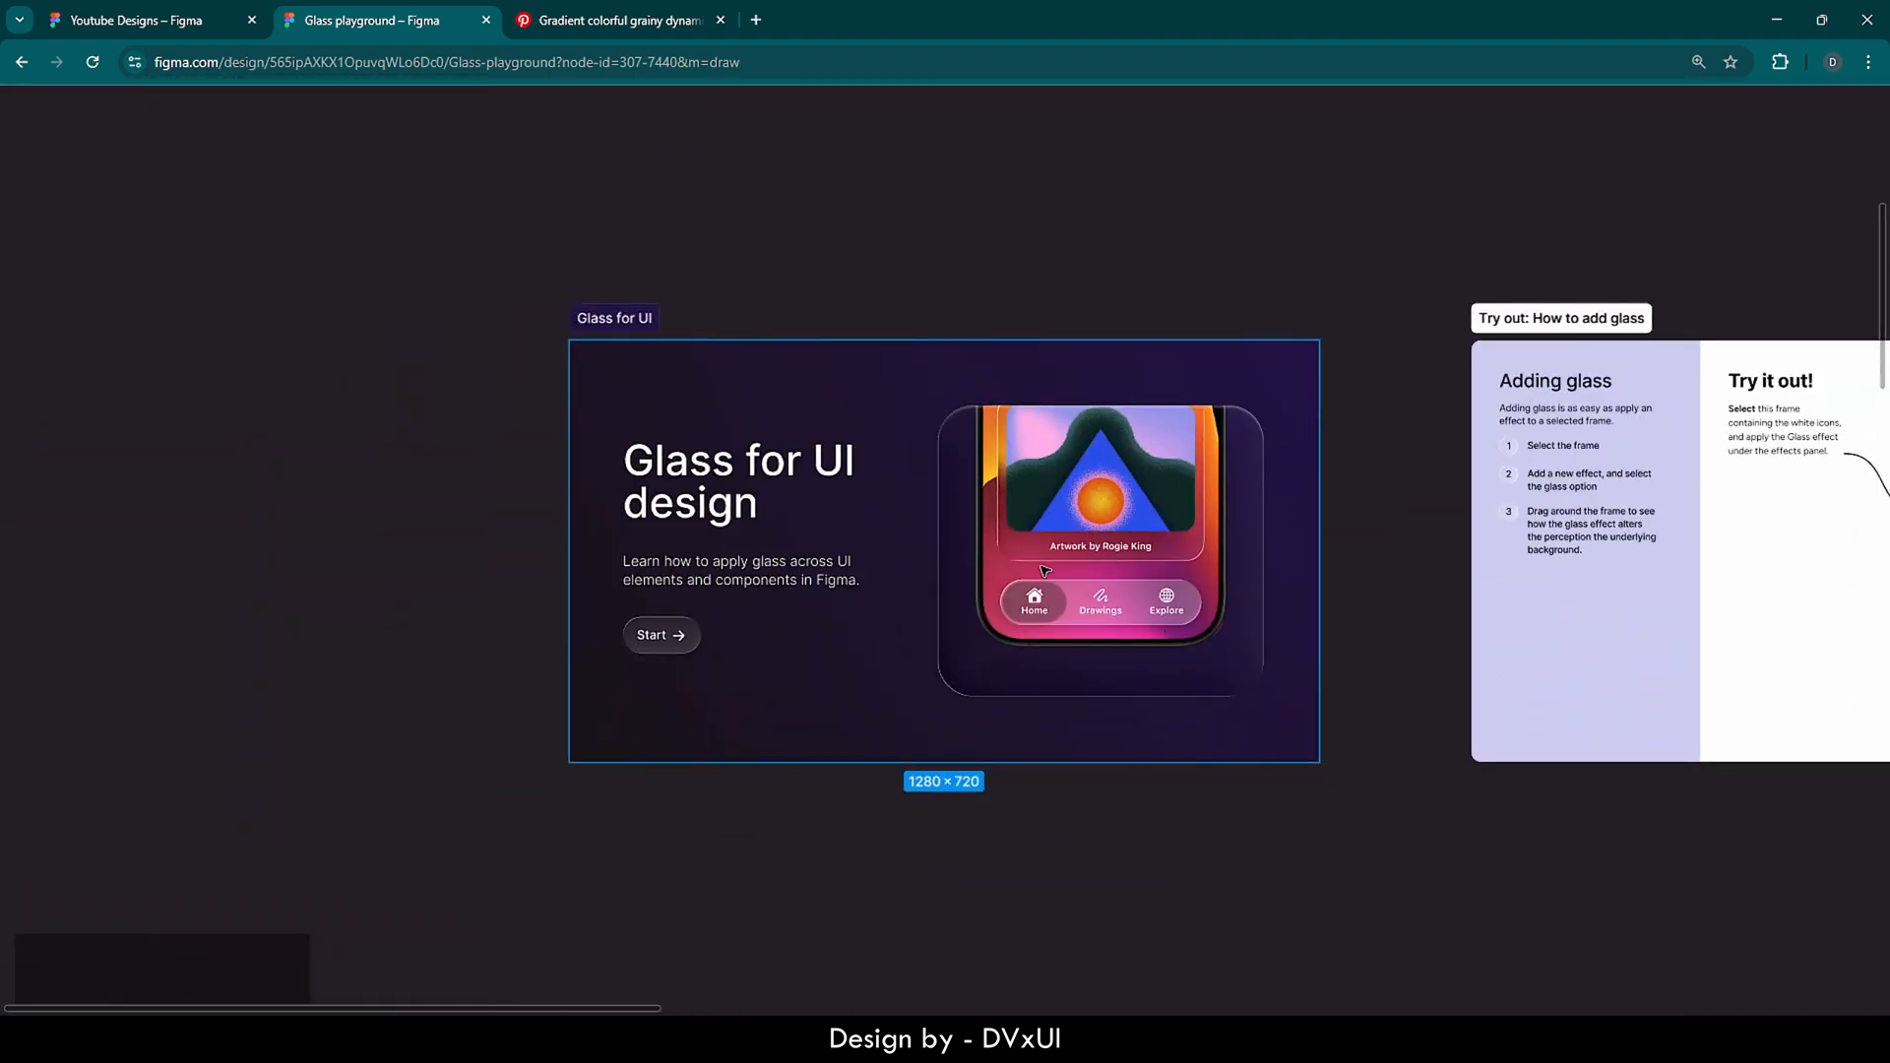
key(Tab)
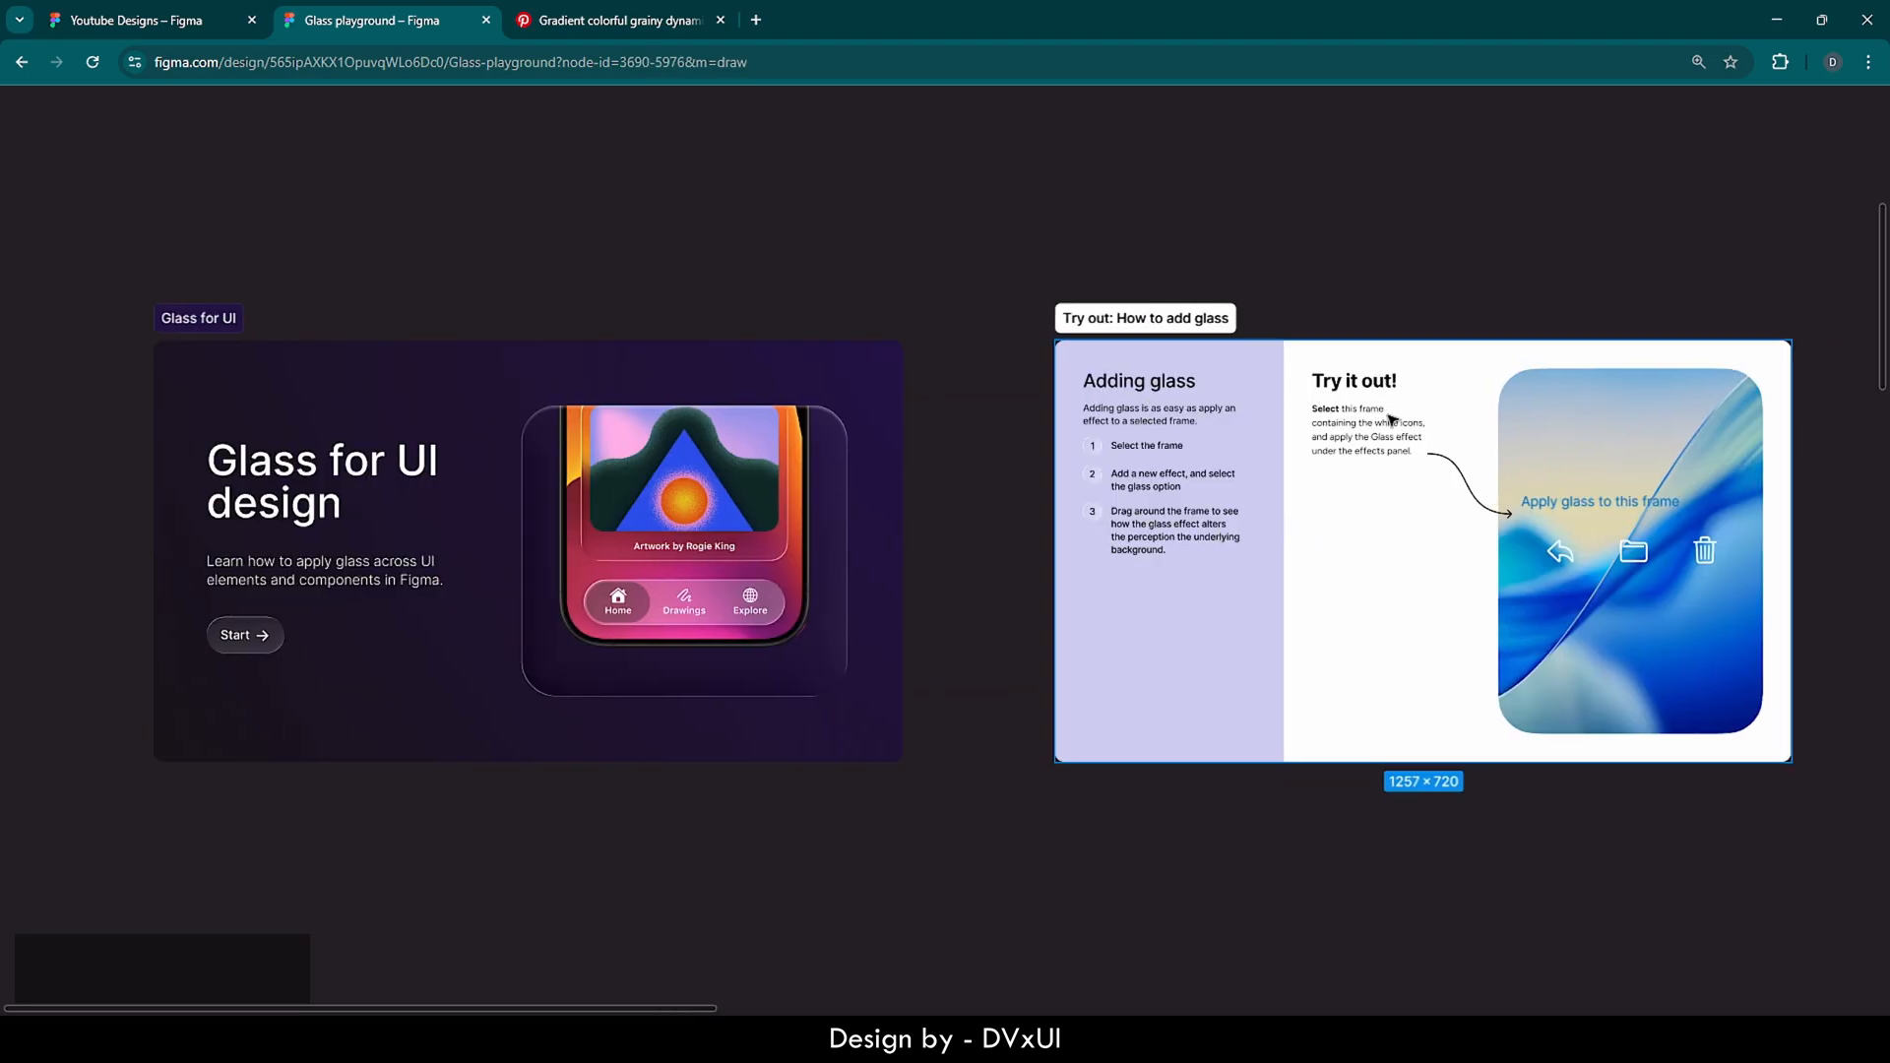
key(shift+2)
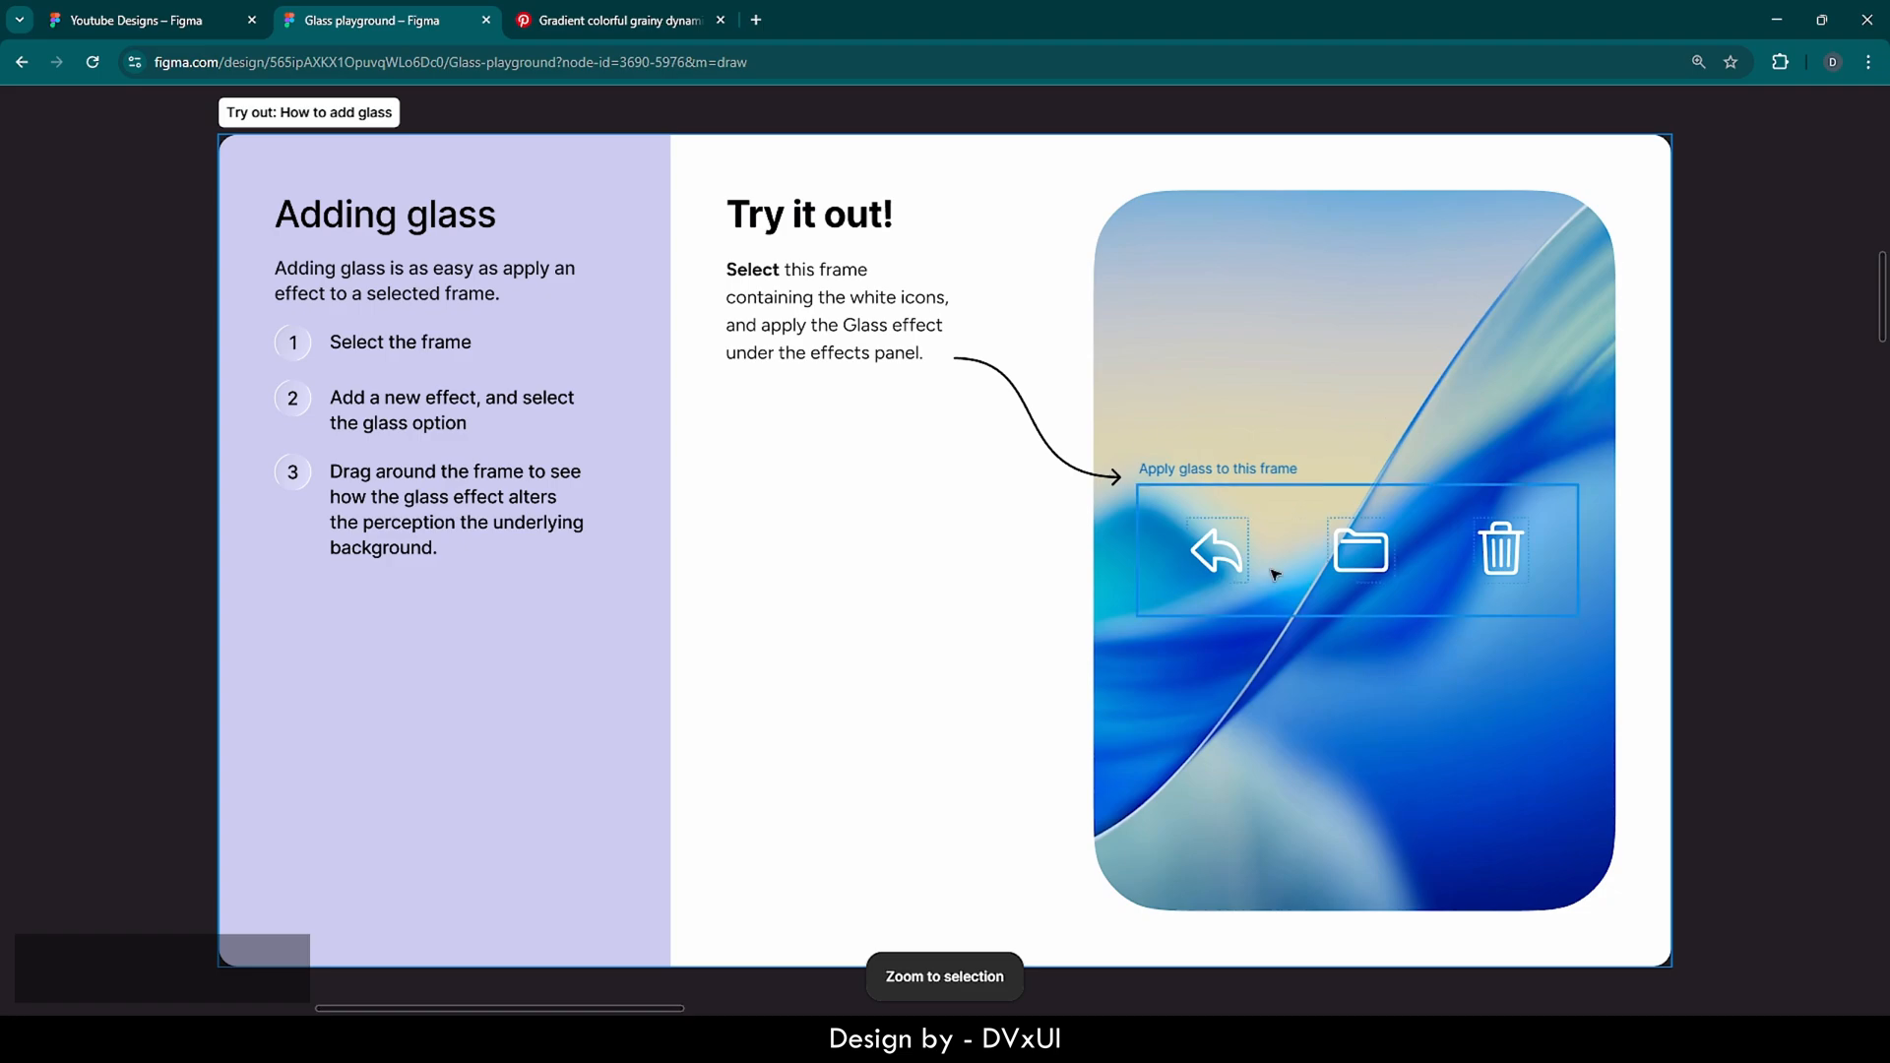
Copy the frame containing the three white icons in the "Try out: How to add glass" exercise, with the interface shown again
click(1227, 564)
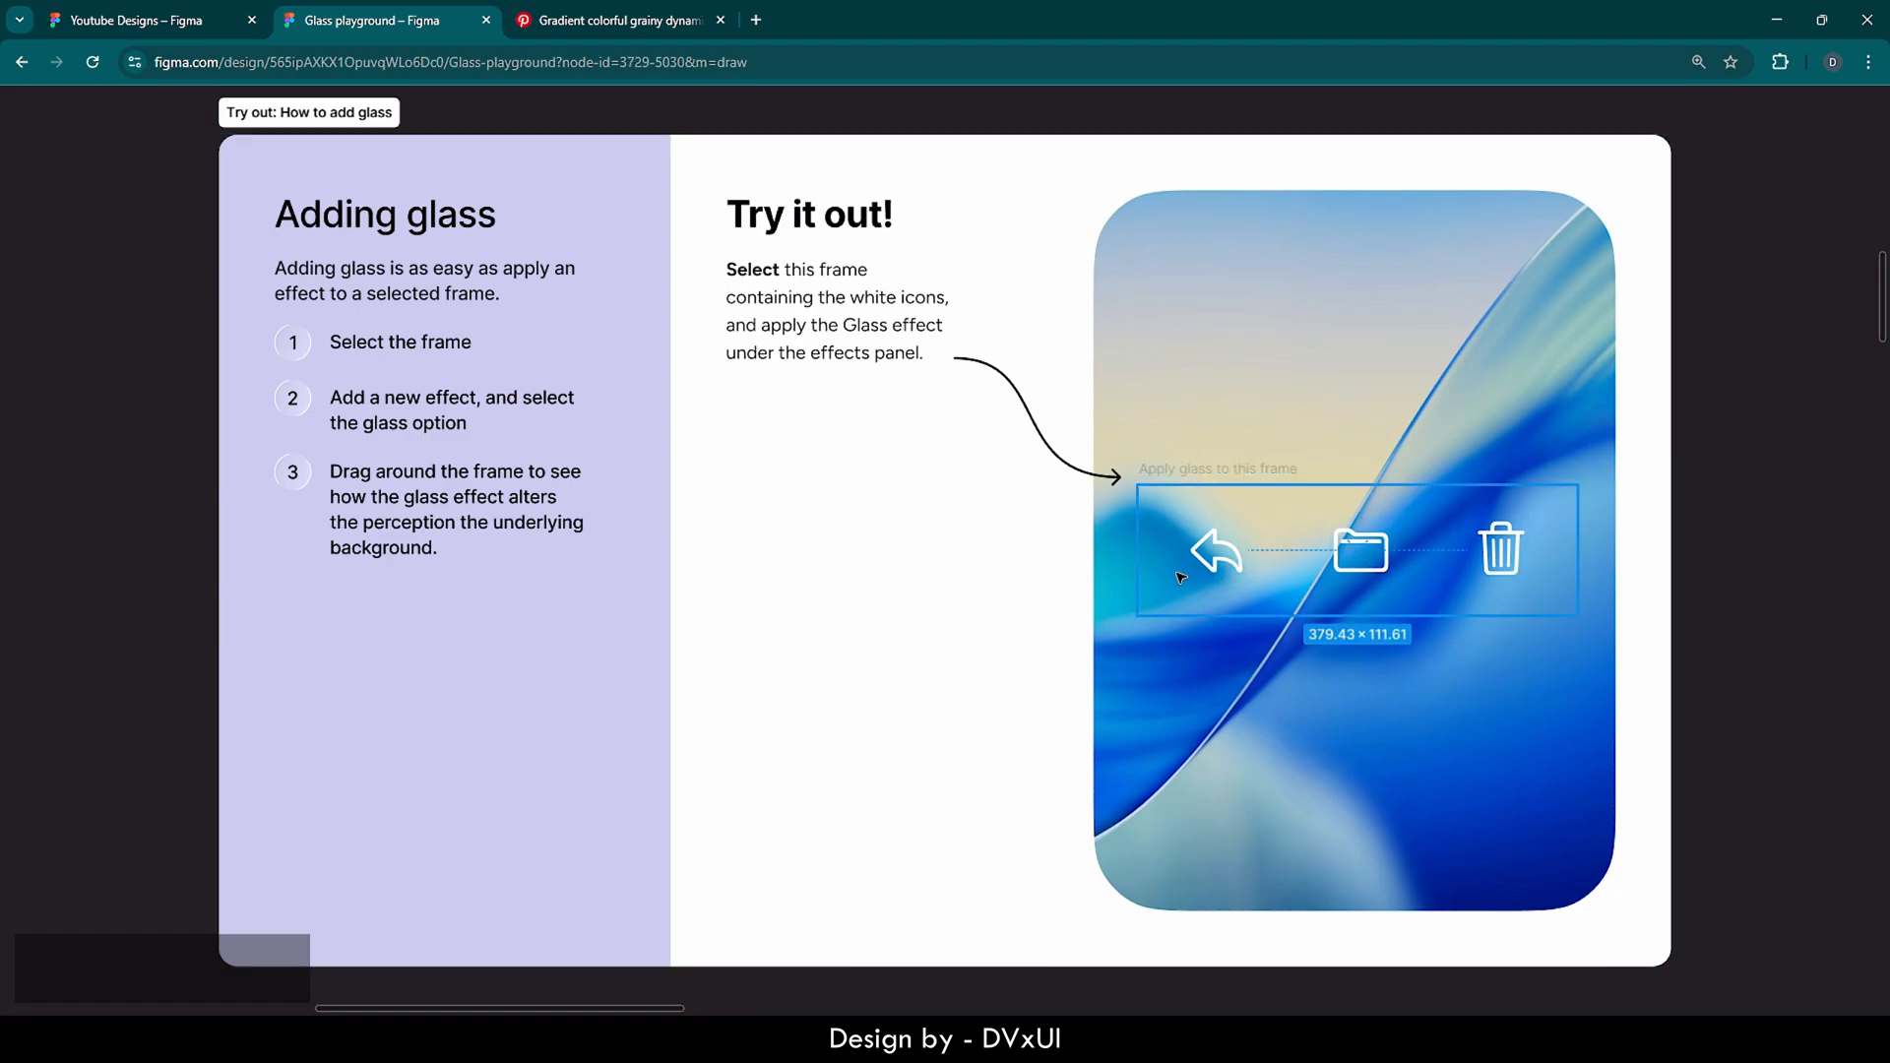
right_click(1716, 542)
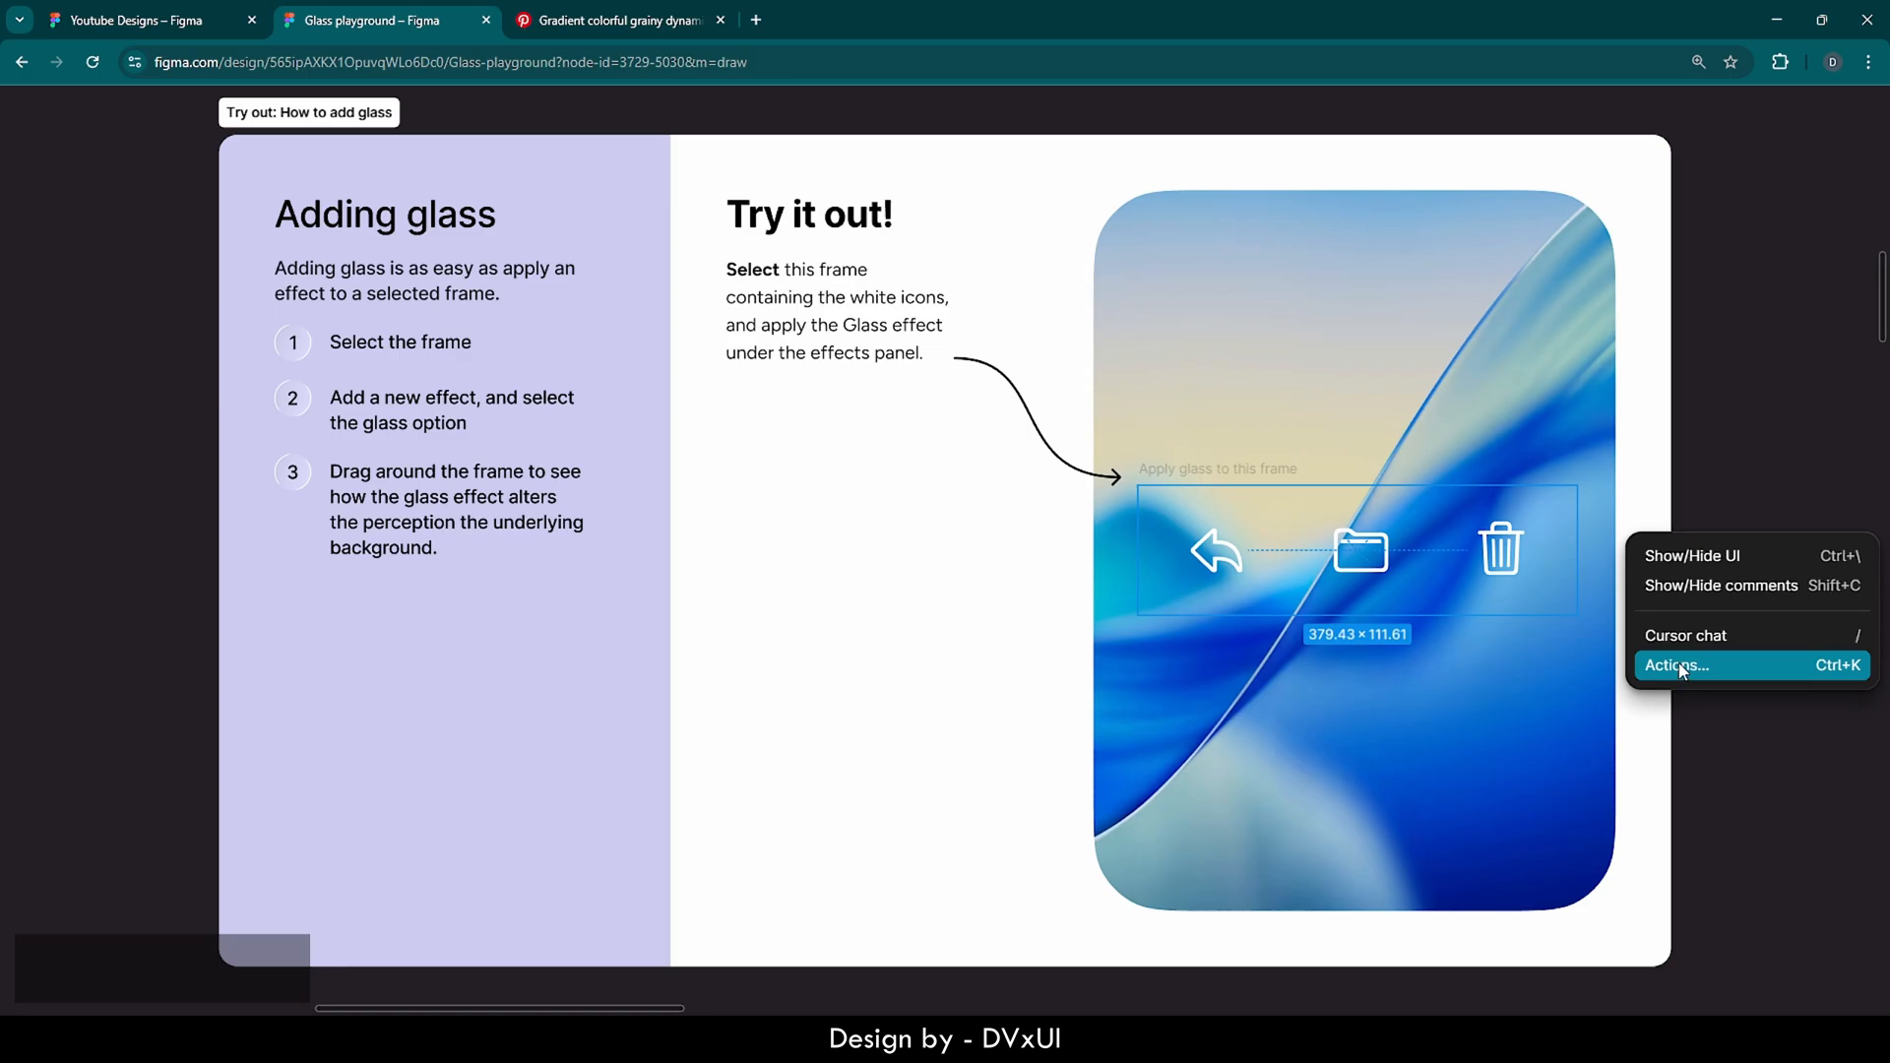
click(1689, 559)
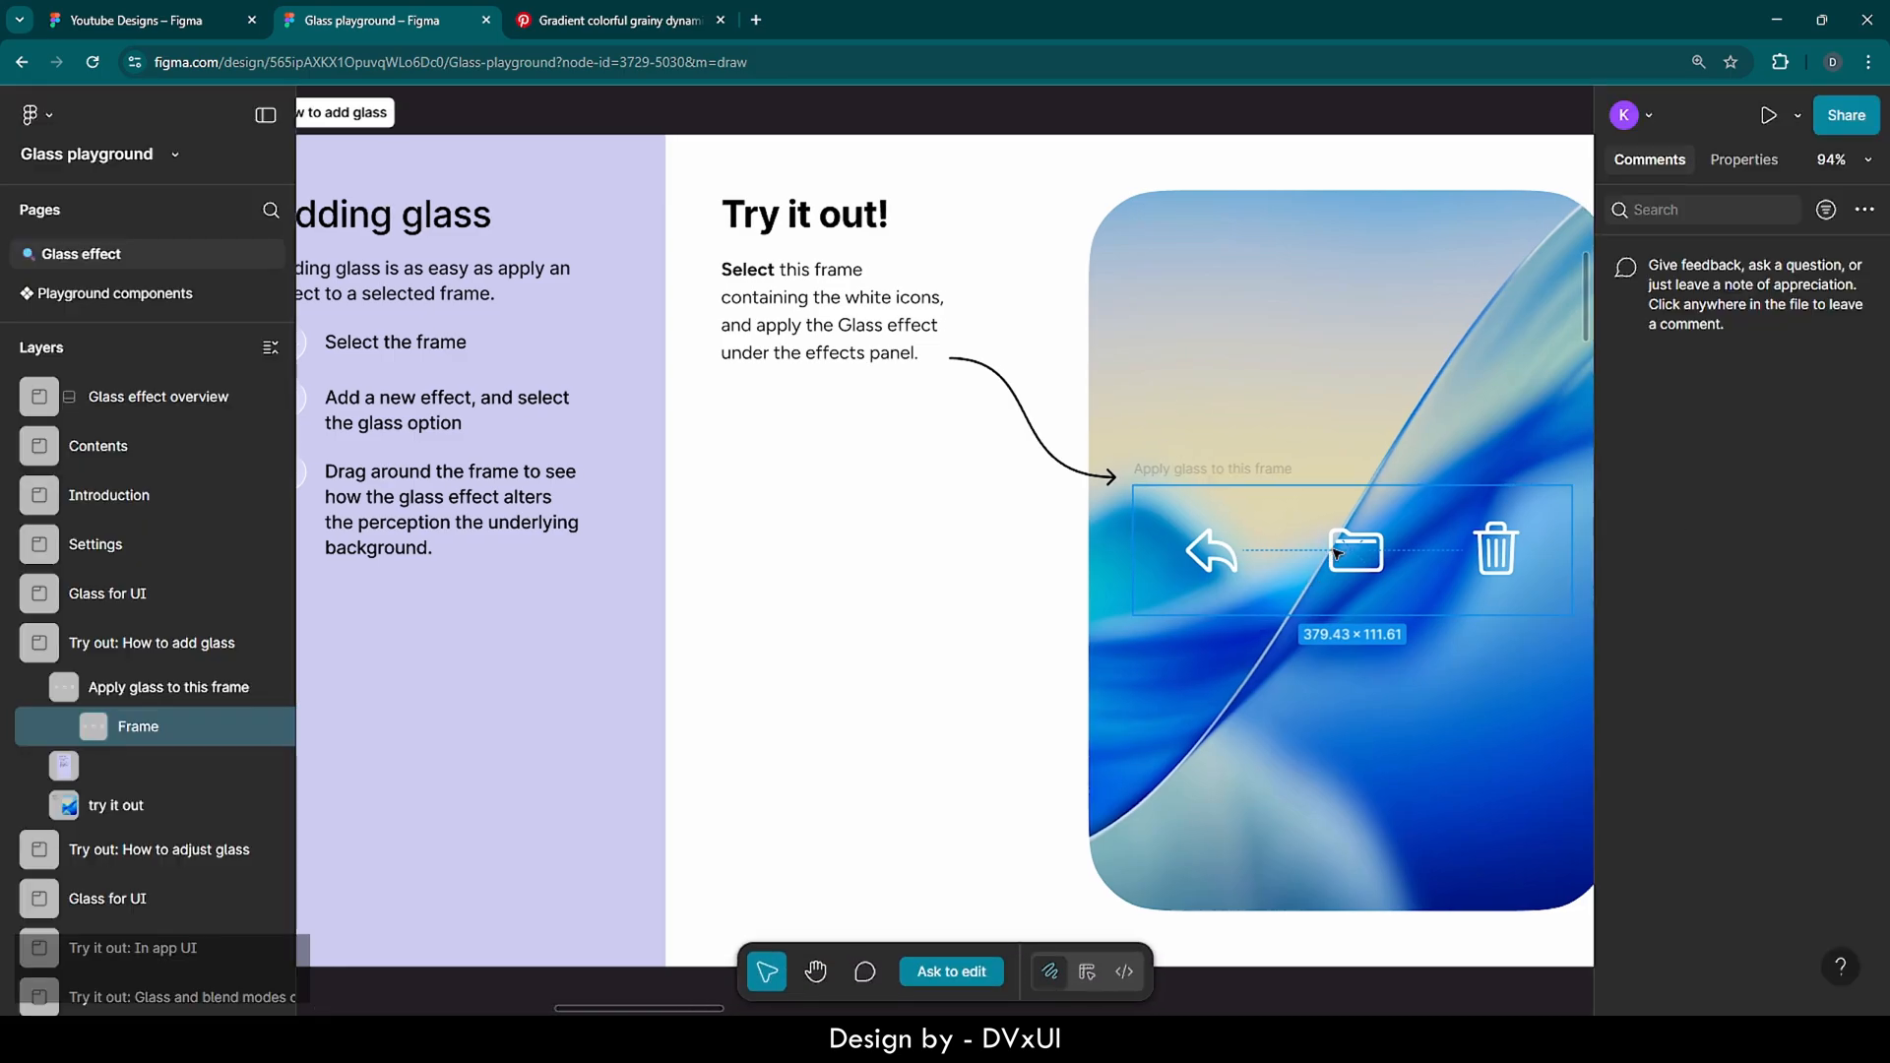
scroll(1337, 554, right, 6)
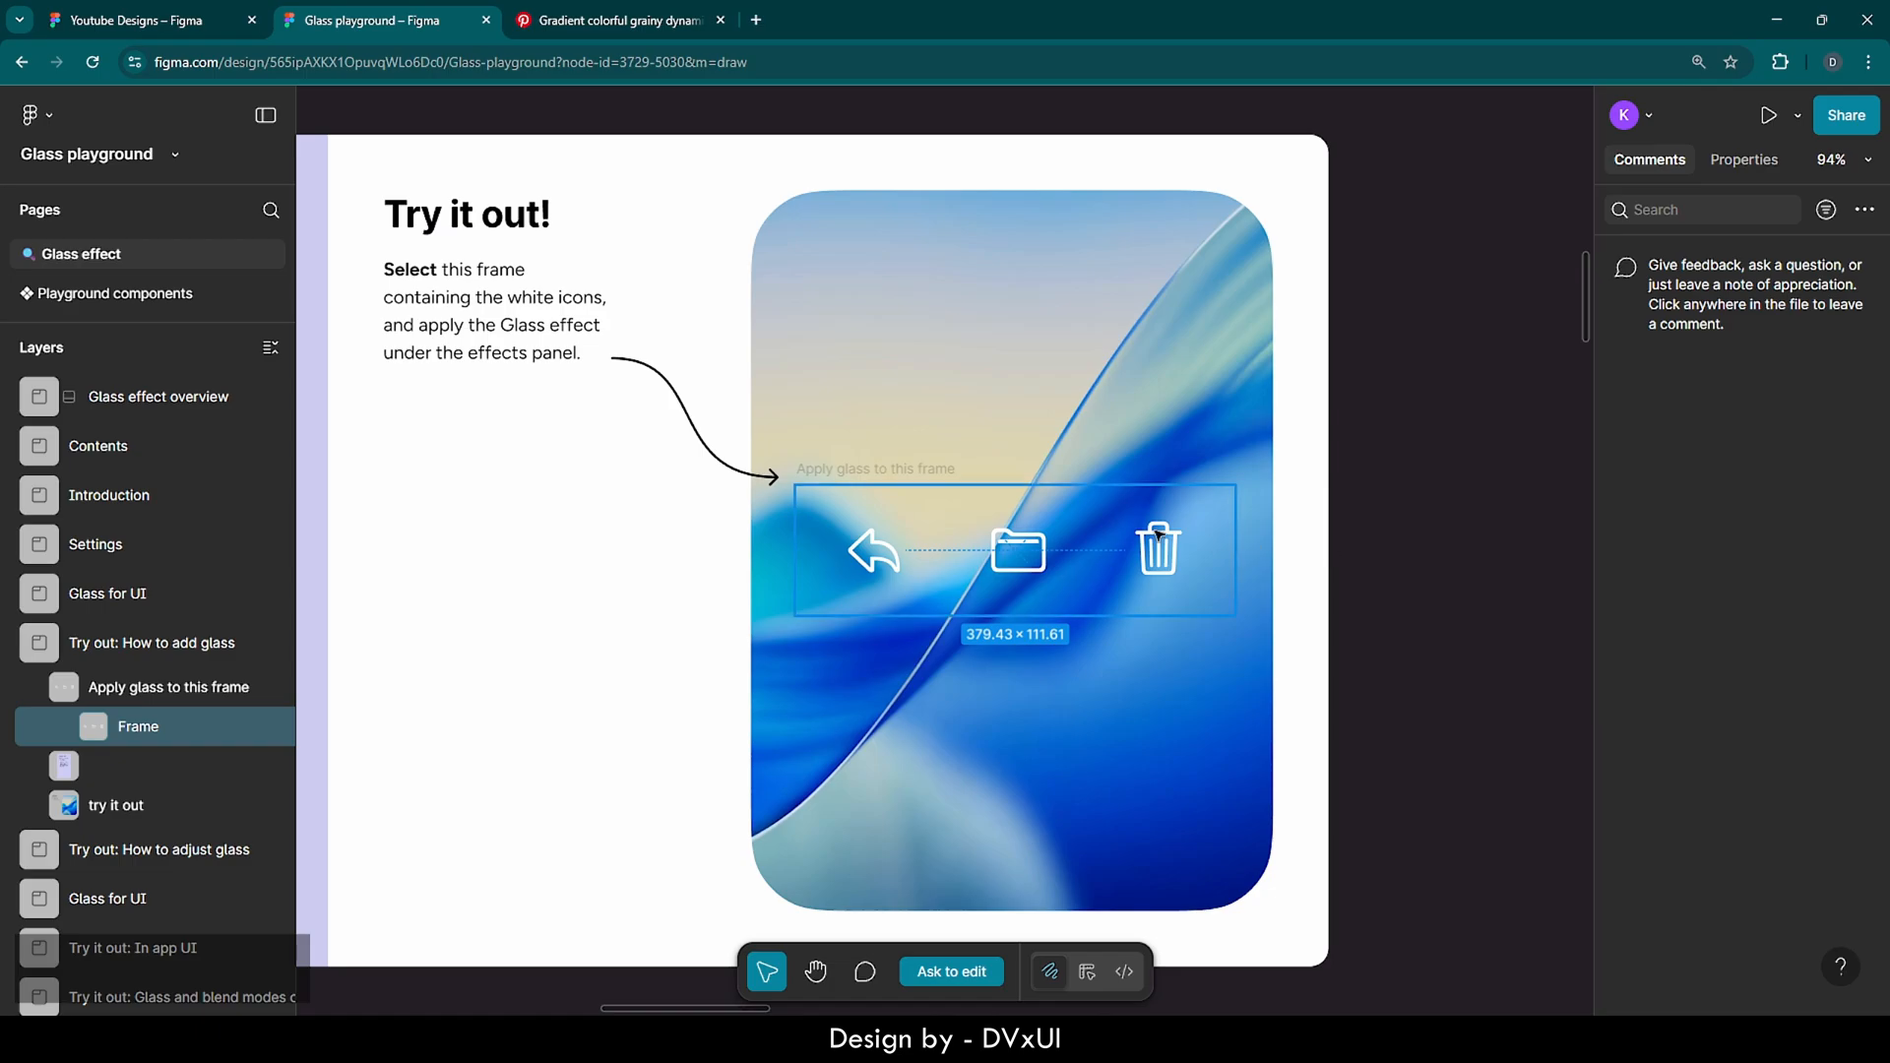
key(ctrl)
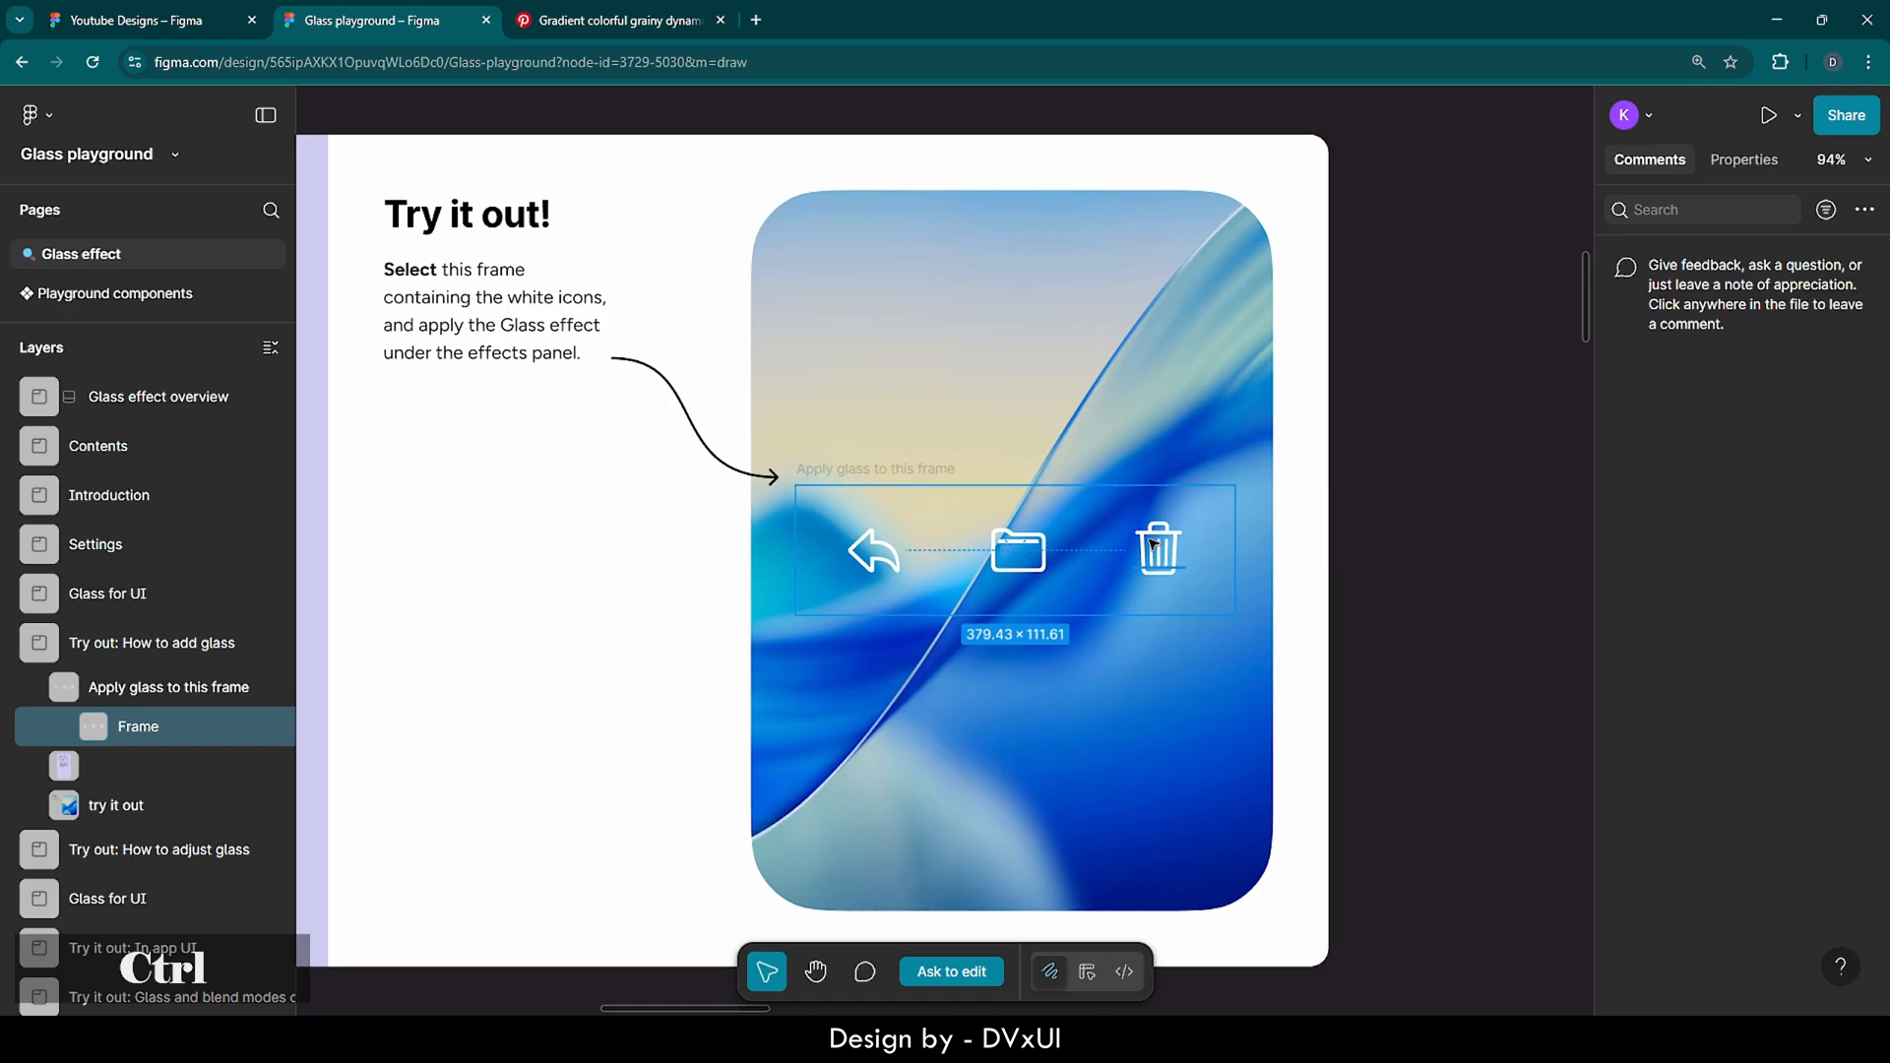
key(ctrl+c)
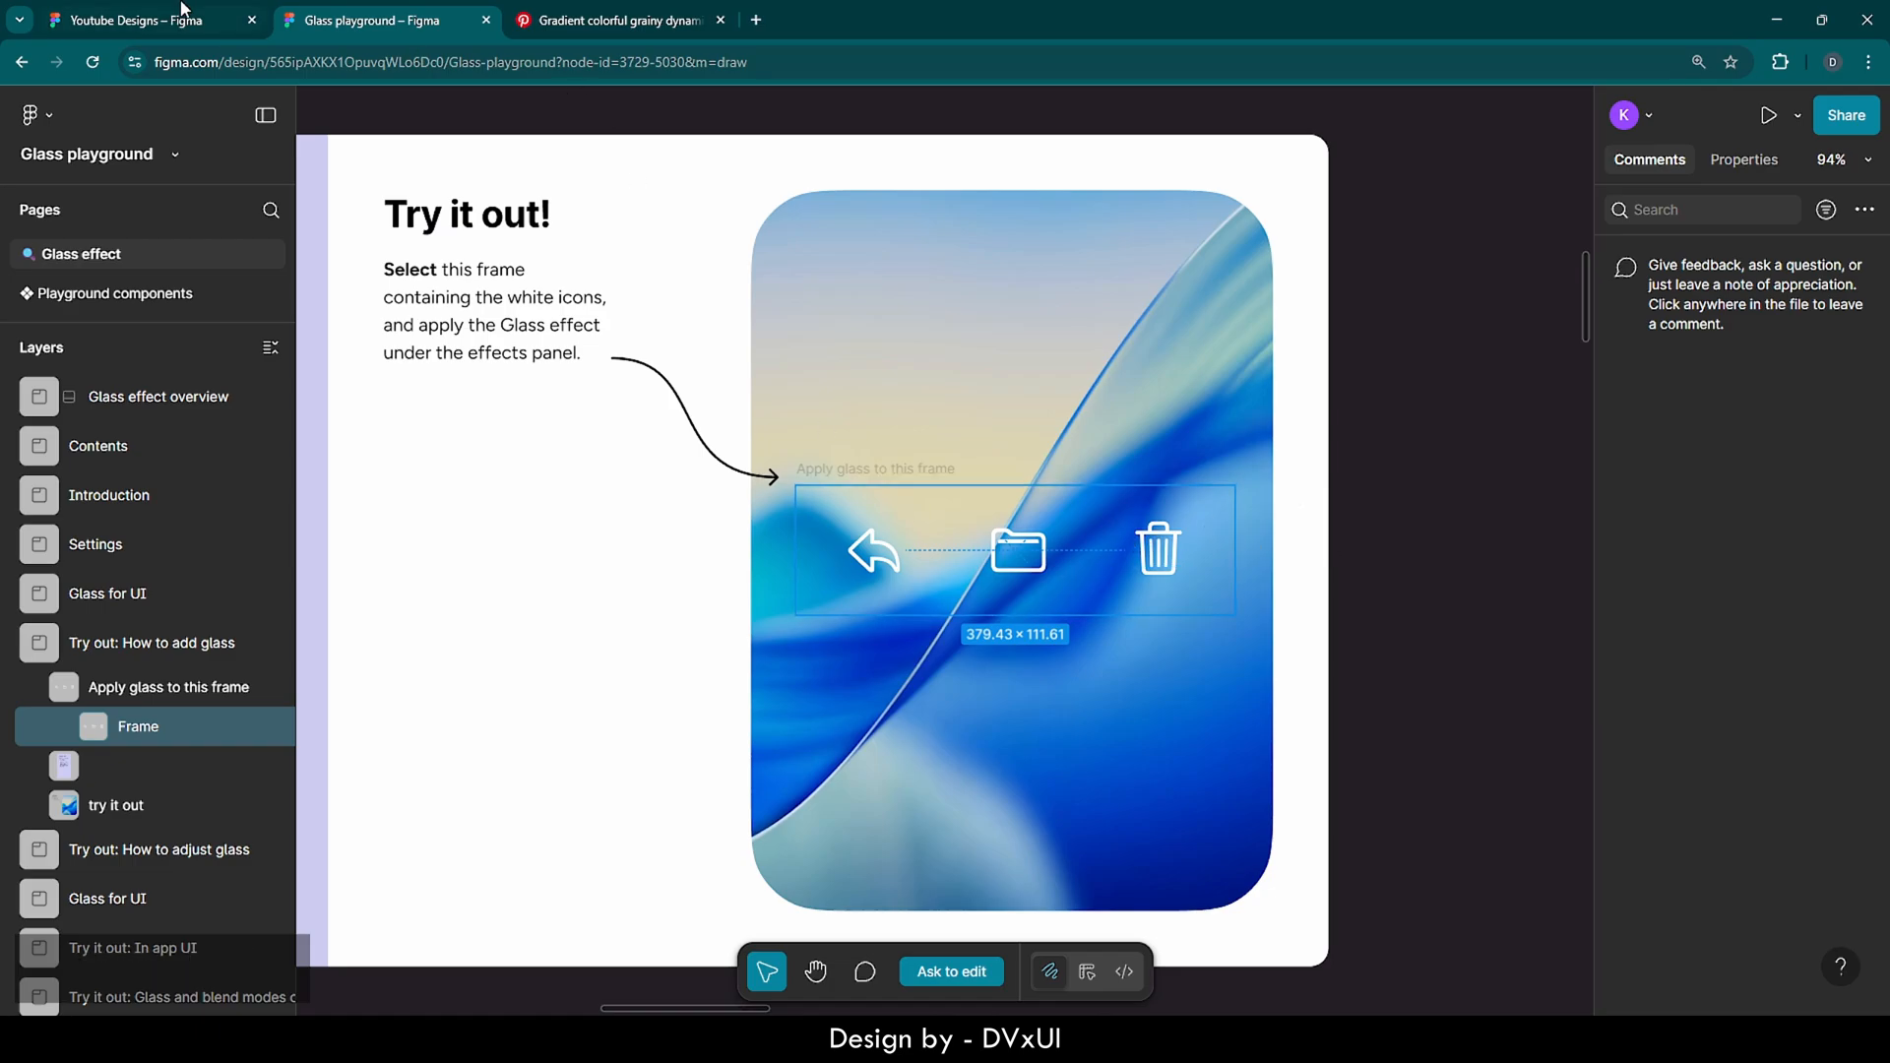
In the Youtube Designs file, replace the slide's DVxUI text and circular glass frame with the copied icon frame
click(151, 12)
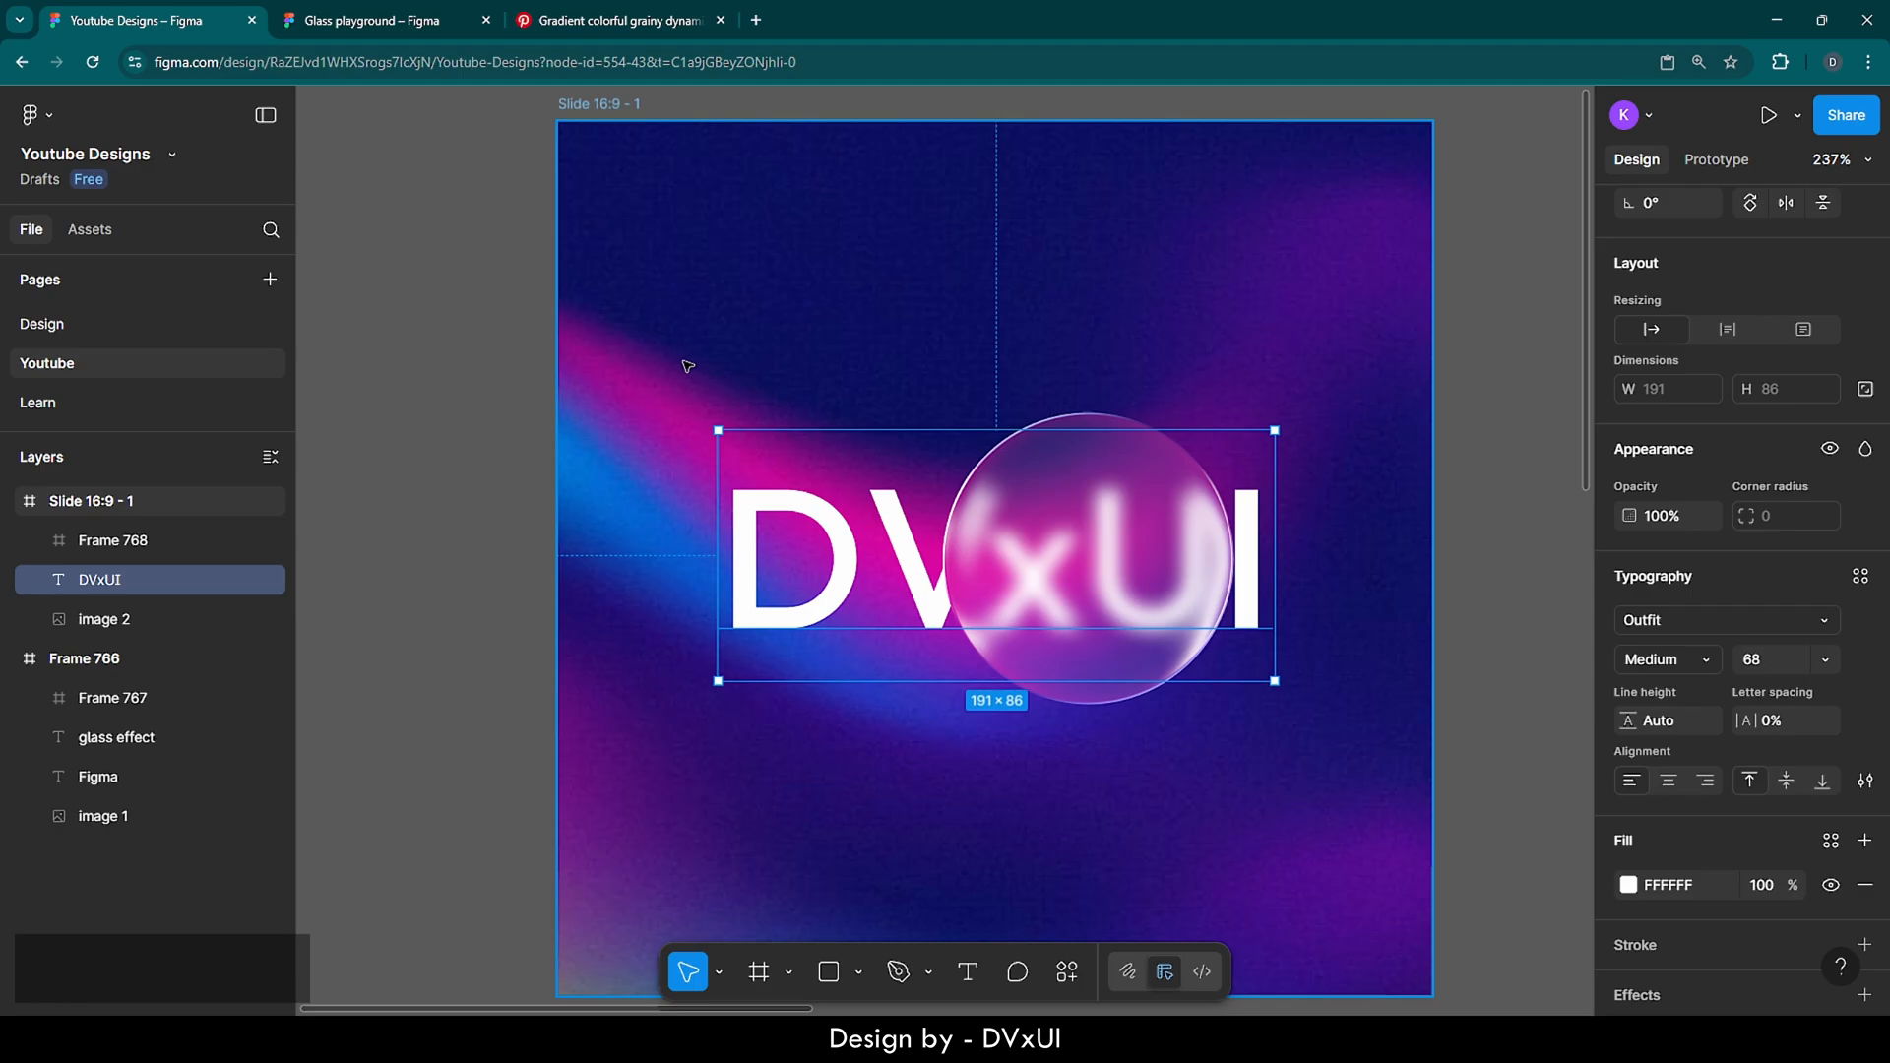
key(Escape)
click(827, 551)
key(Delete)
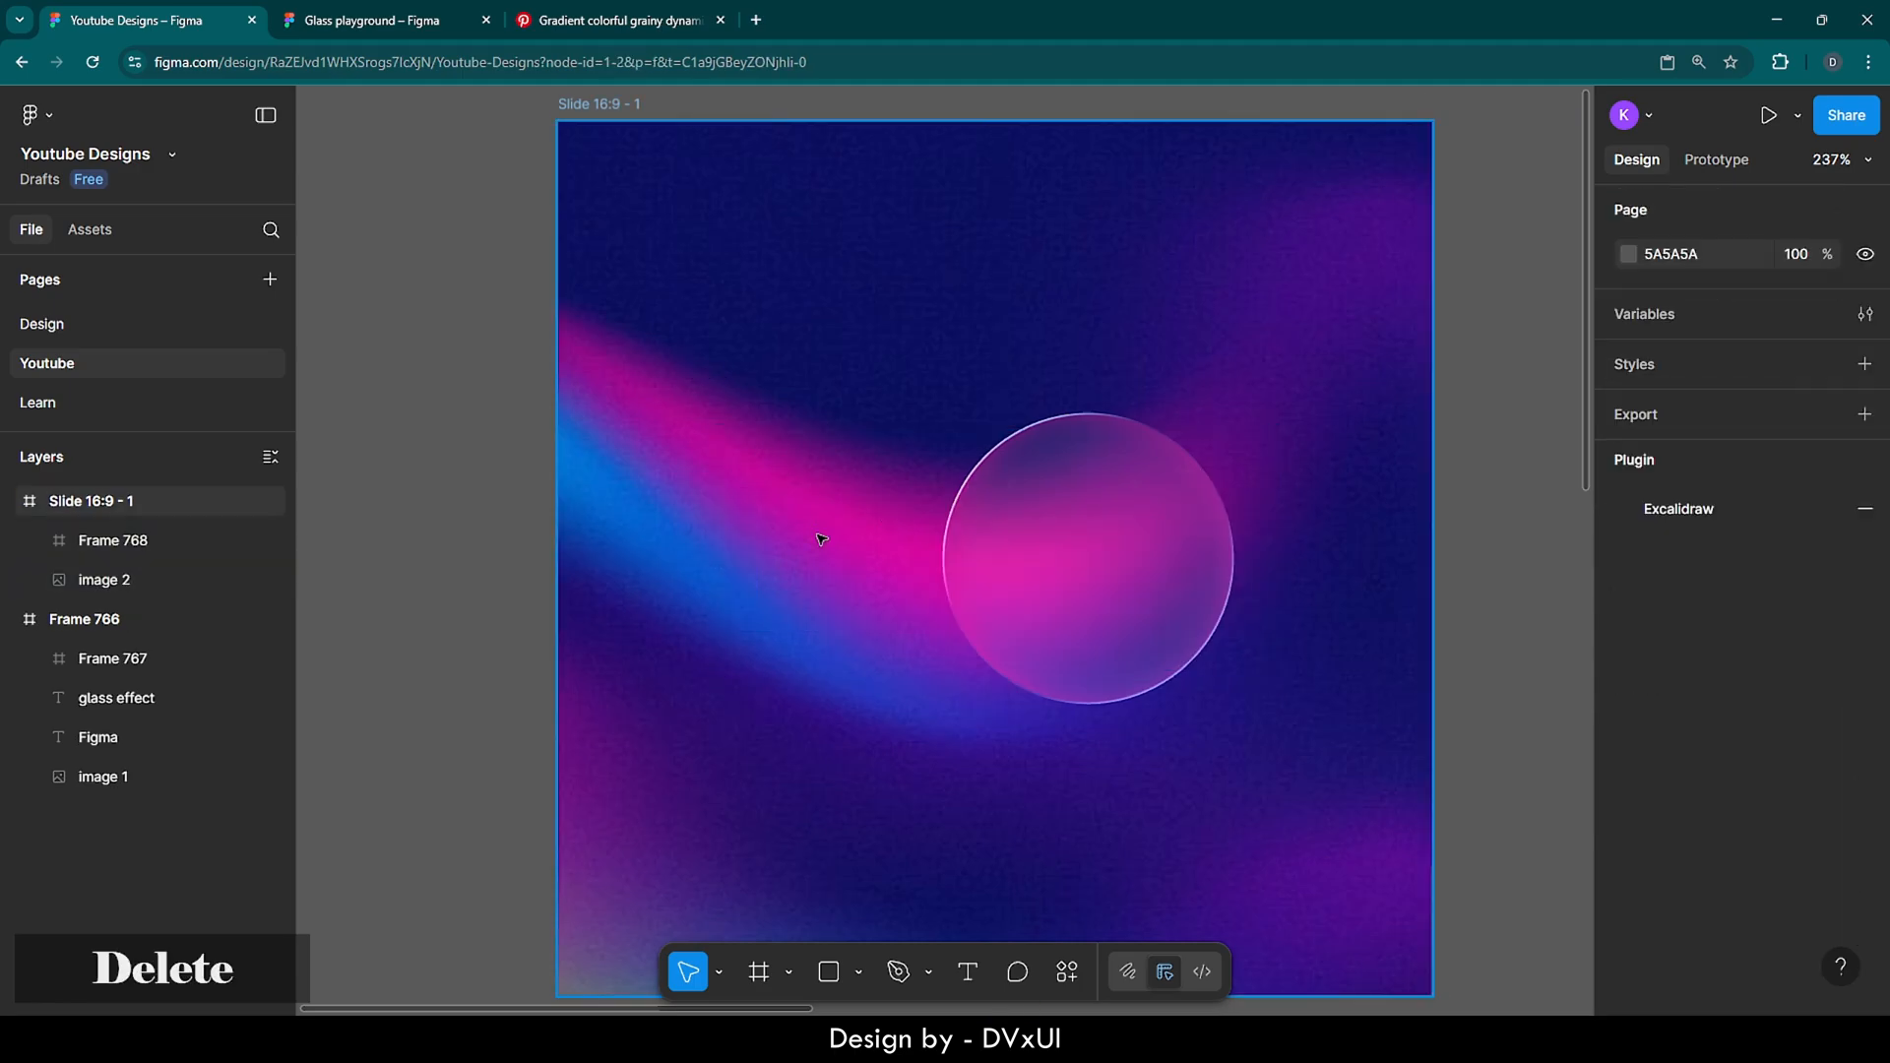
click(1078, 564)
key(Delete)
click(942, 478)
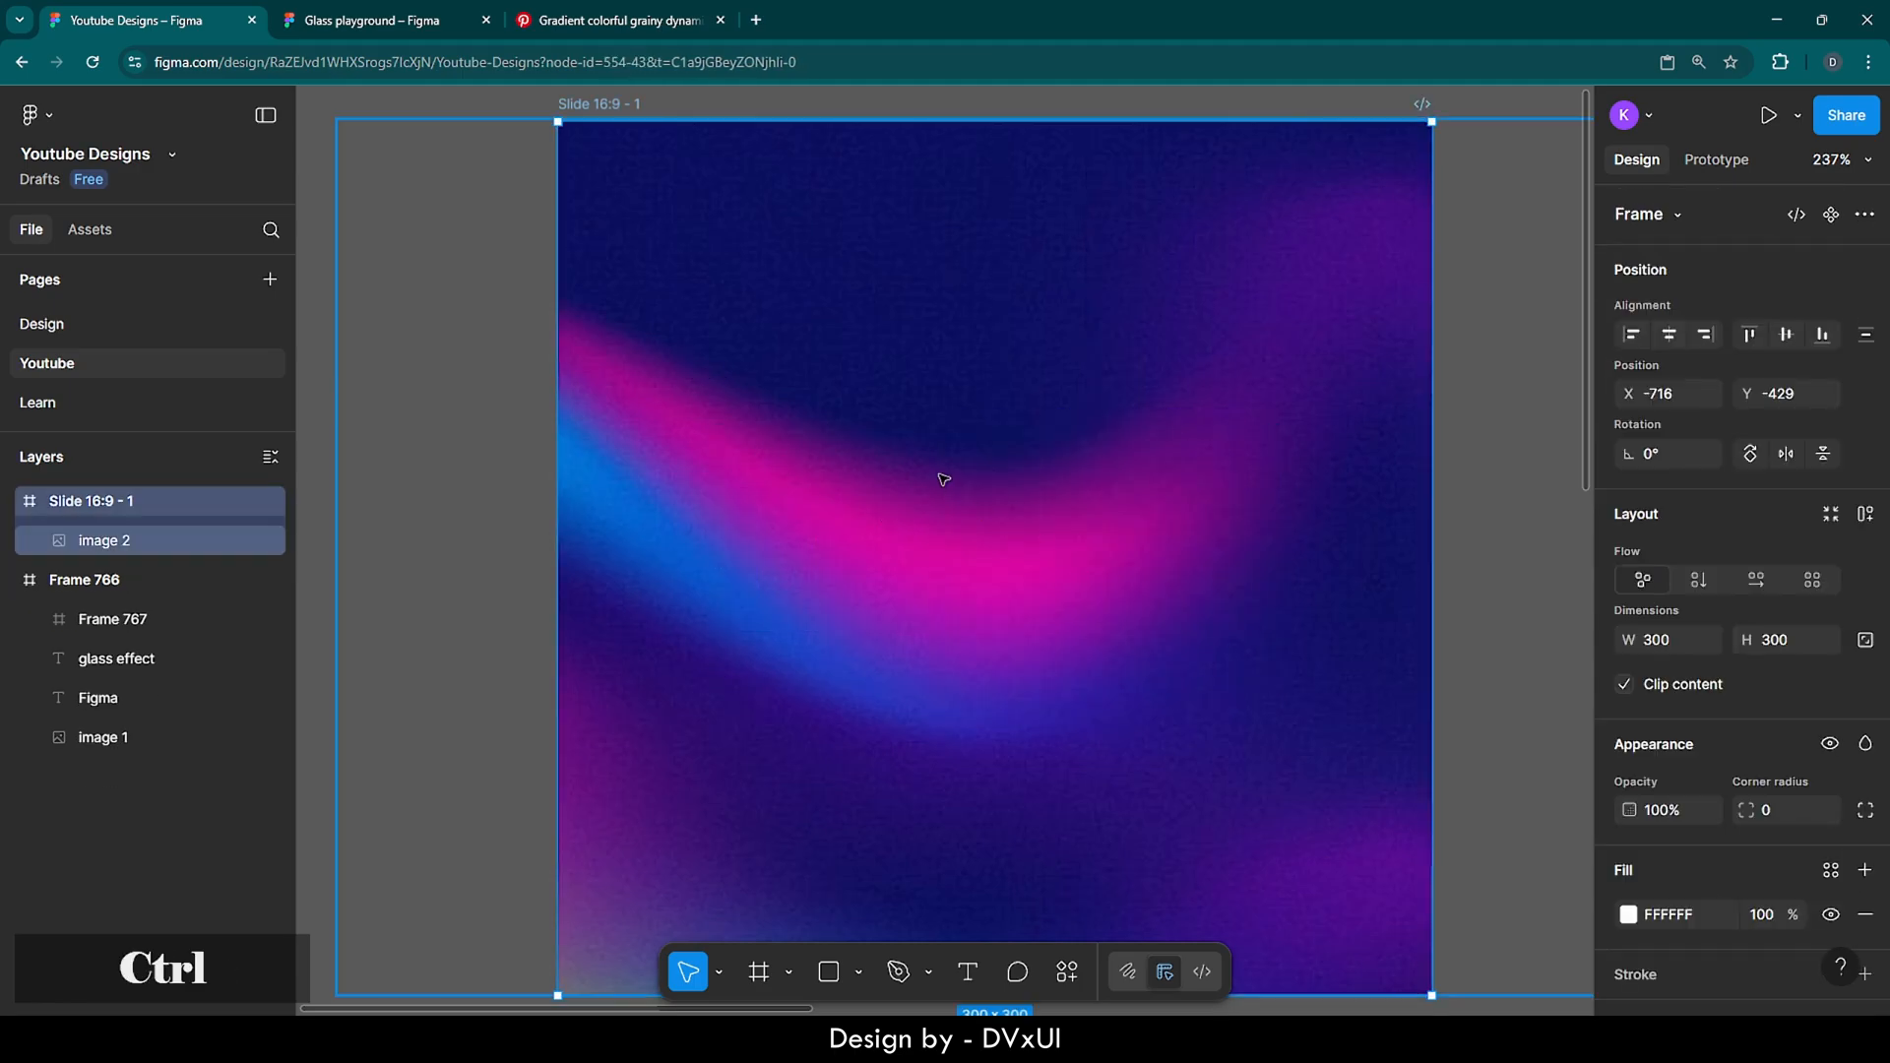
key(ctrl+v)
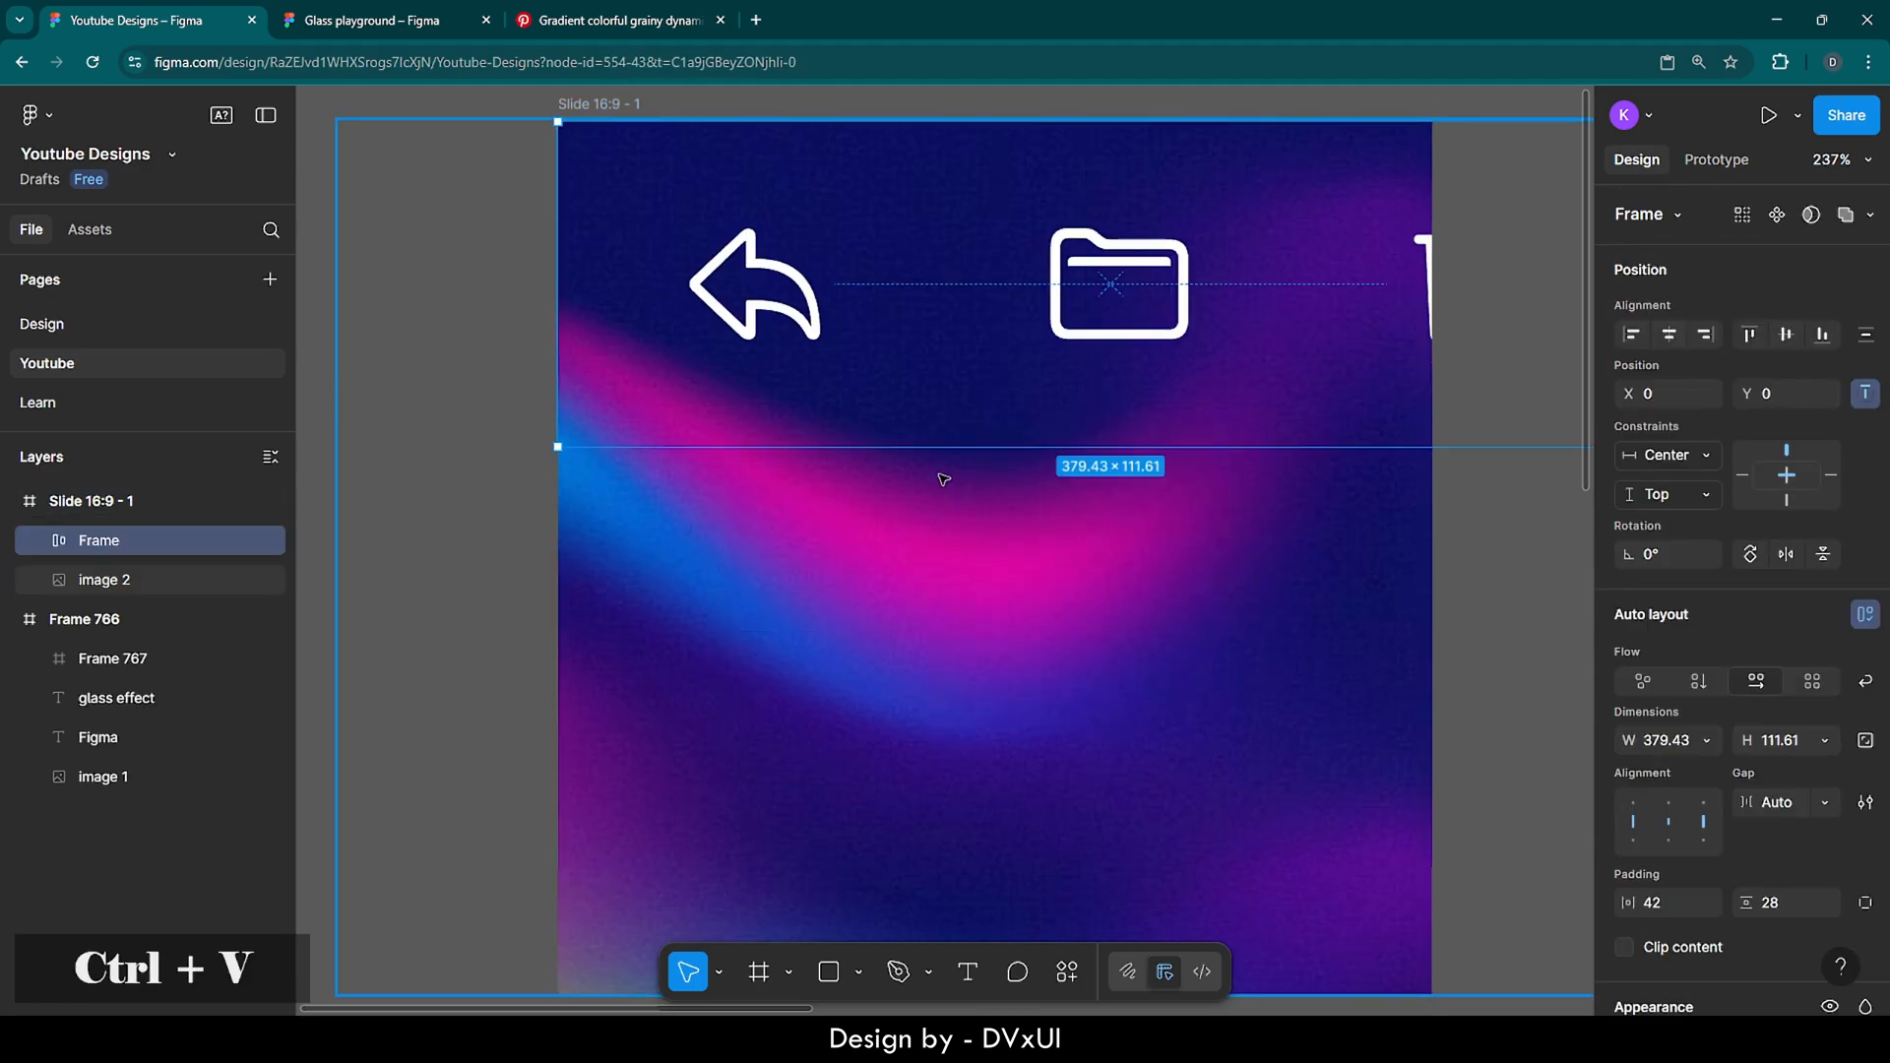
Enlarge the Slide 16:9 - 1 frame about its centre to 546 × 546 and scale its background image to cover it
click(596, 104)
scroll(674, 504, down, 5)
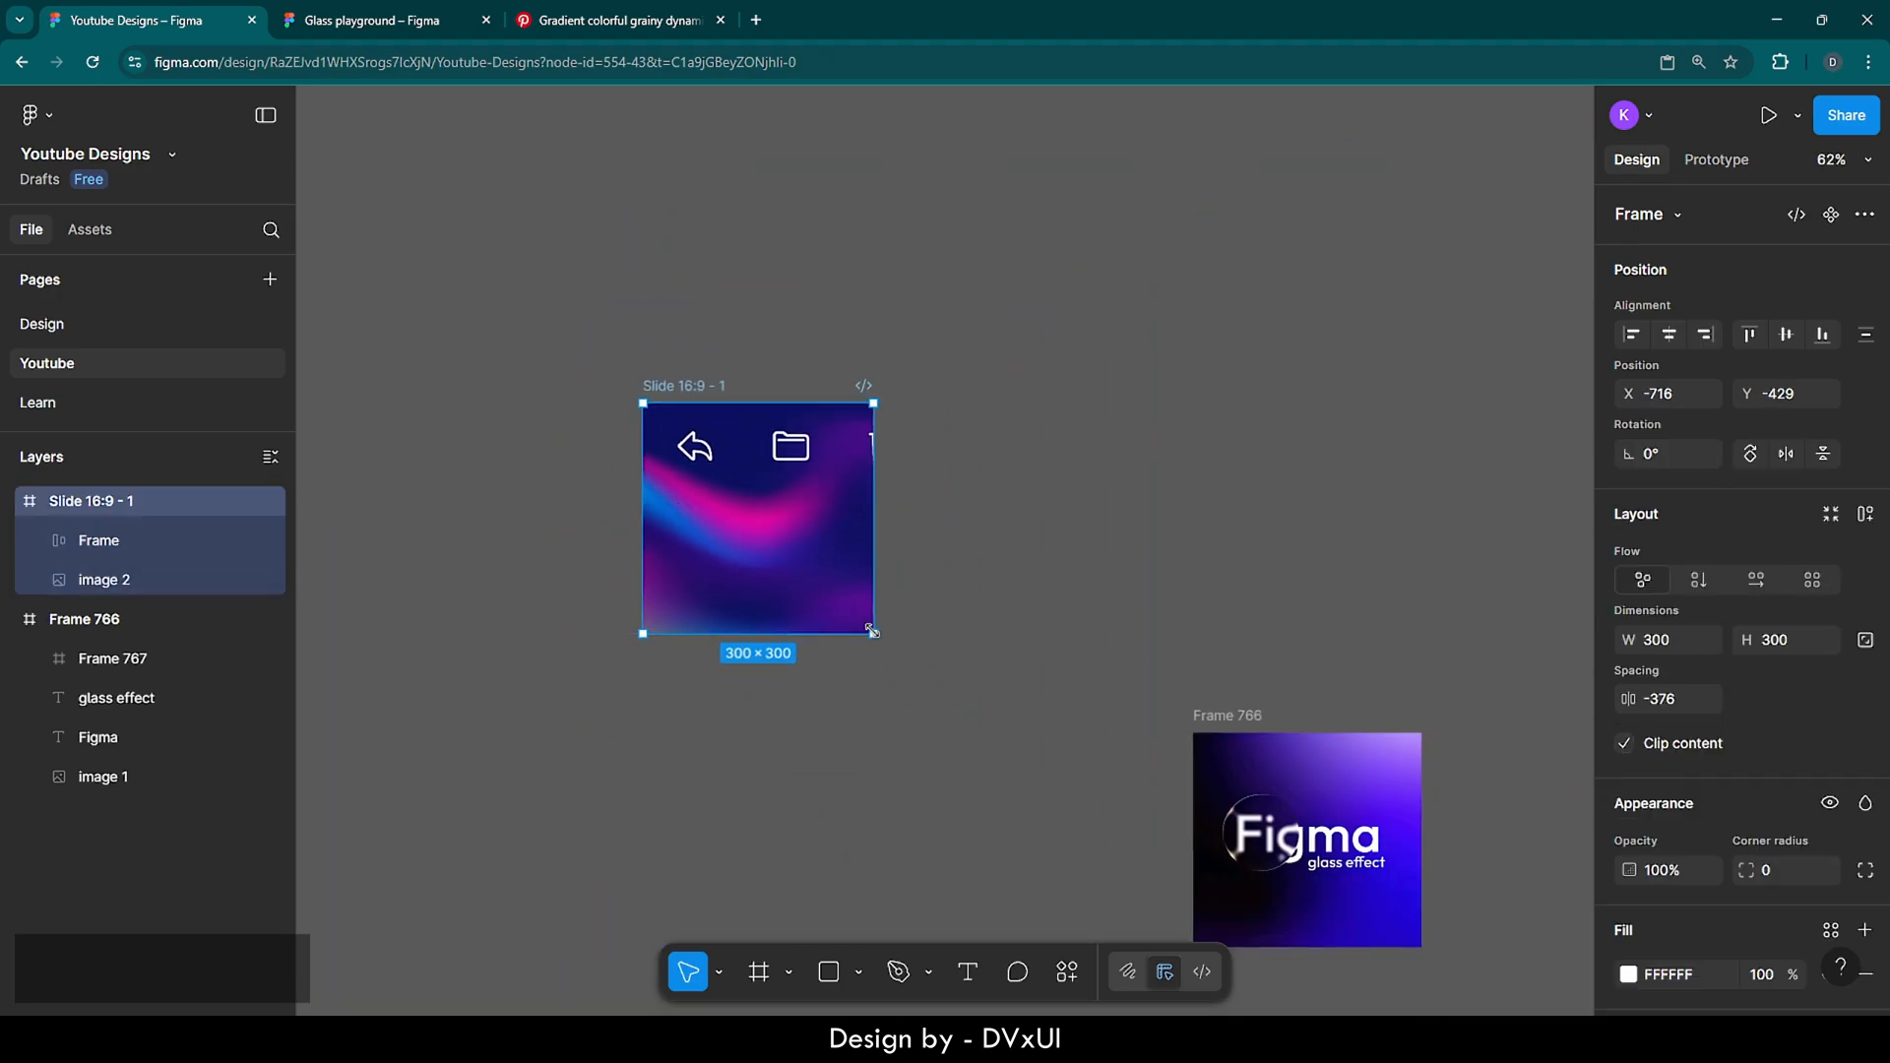
drag(875, 631, 968, 688)
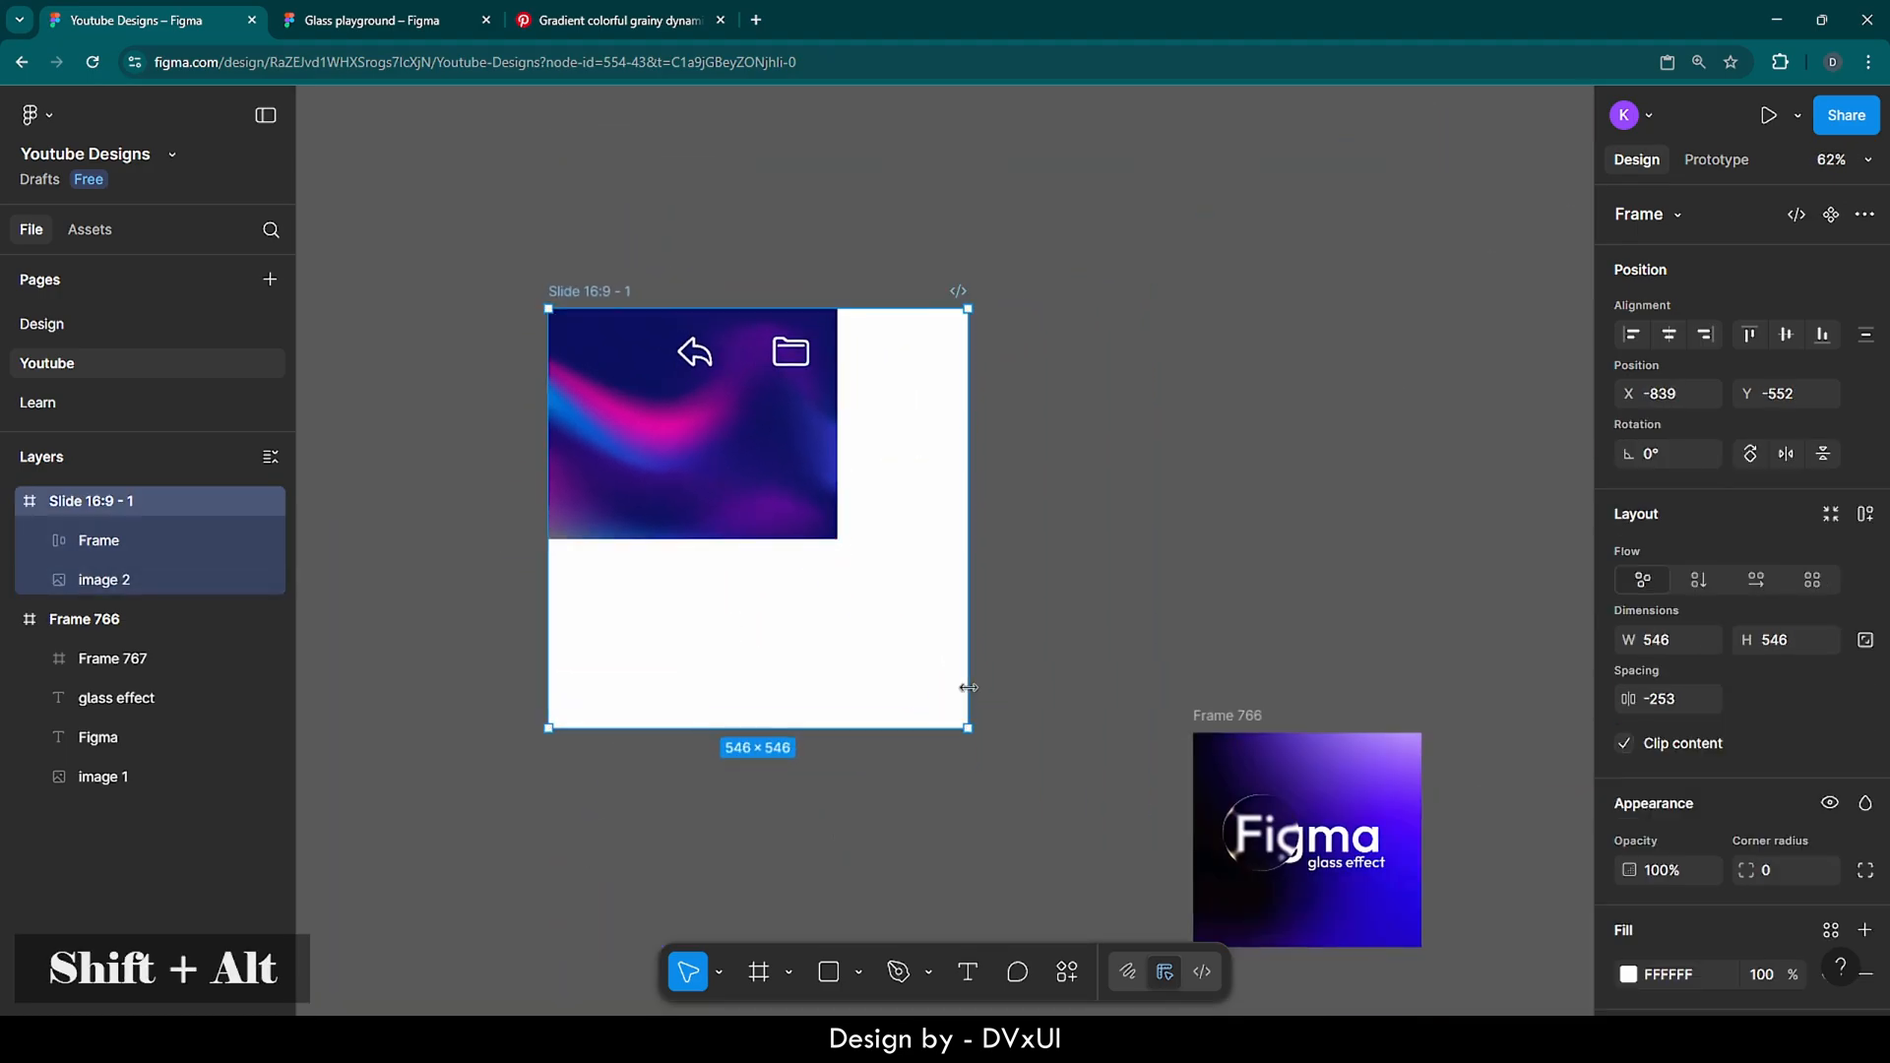
click(770, 465)
drag(837, 538, 1107, 712)
Centre the icon frame horizontally and vertically on the slide
click(836, 379)
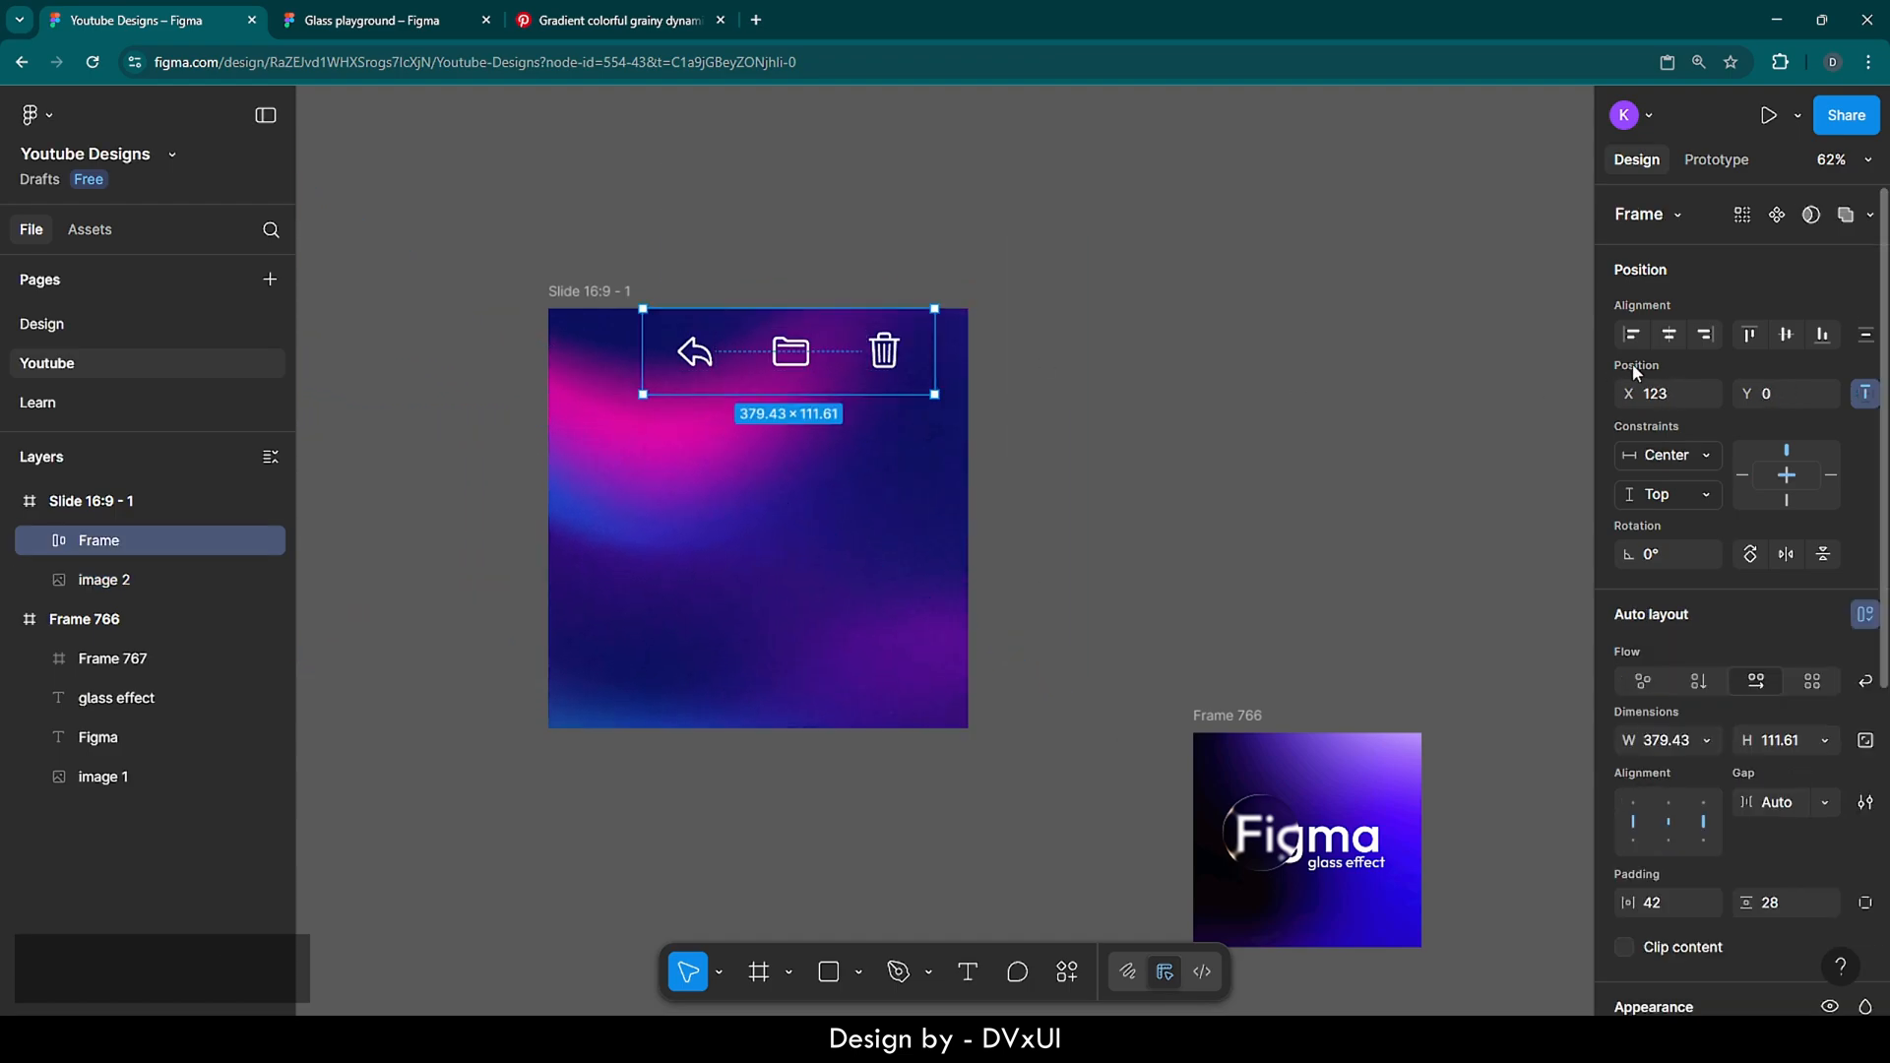
click(1668, 334)
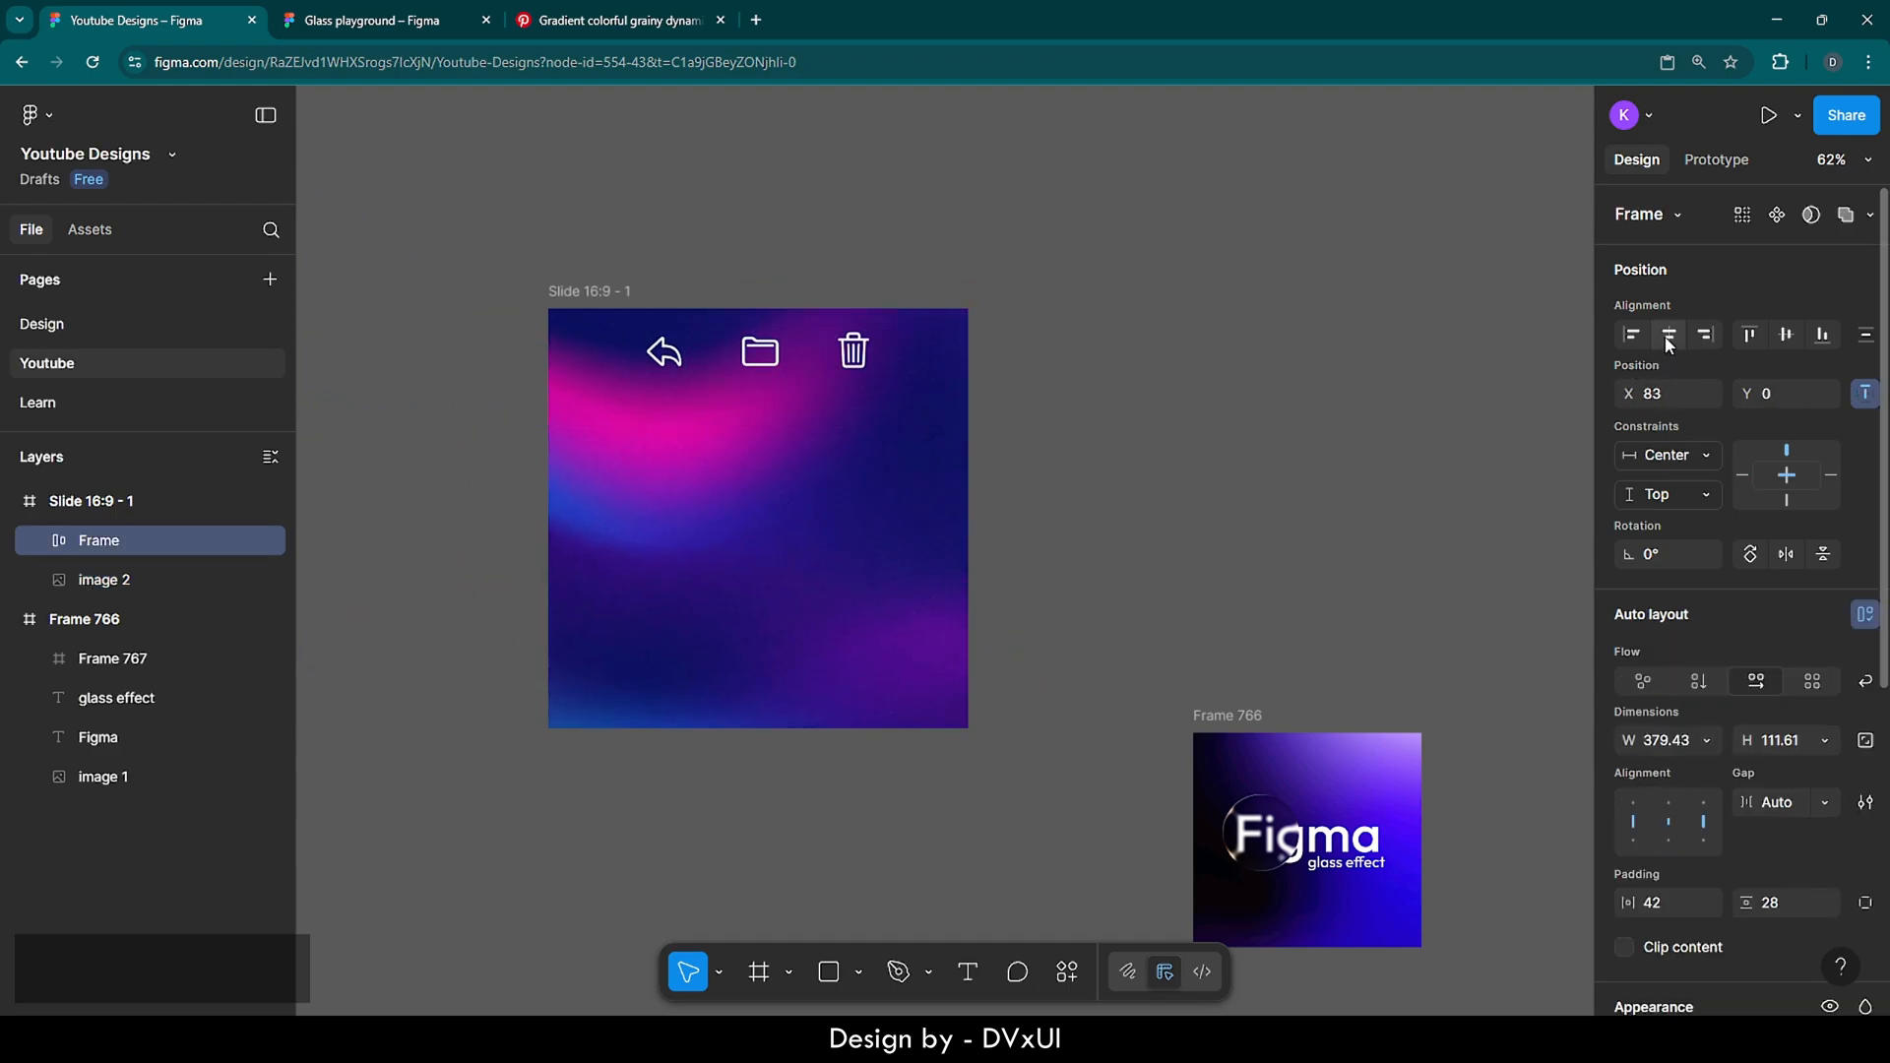
click(1785, 335)
Add an effect to the icon frame and set its type to Glass
scroll(570, 535, up, 5)
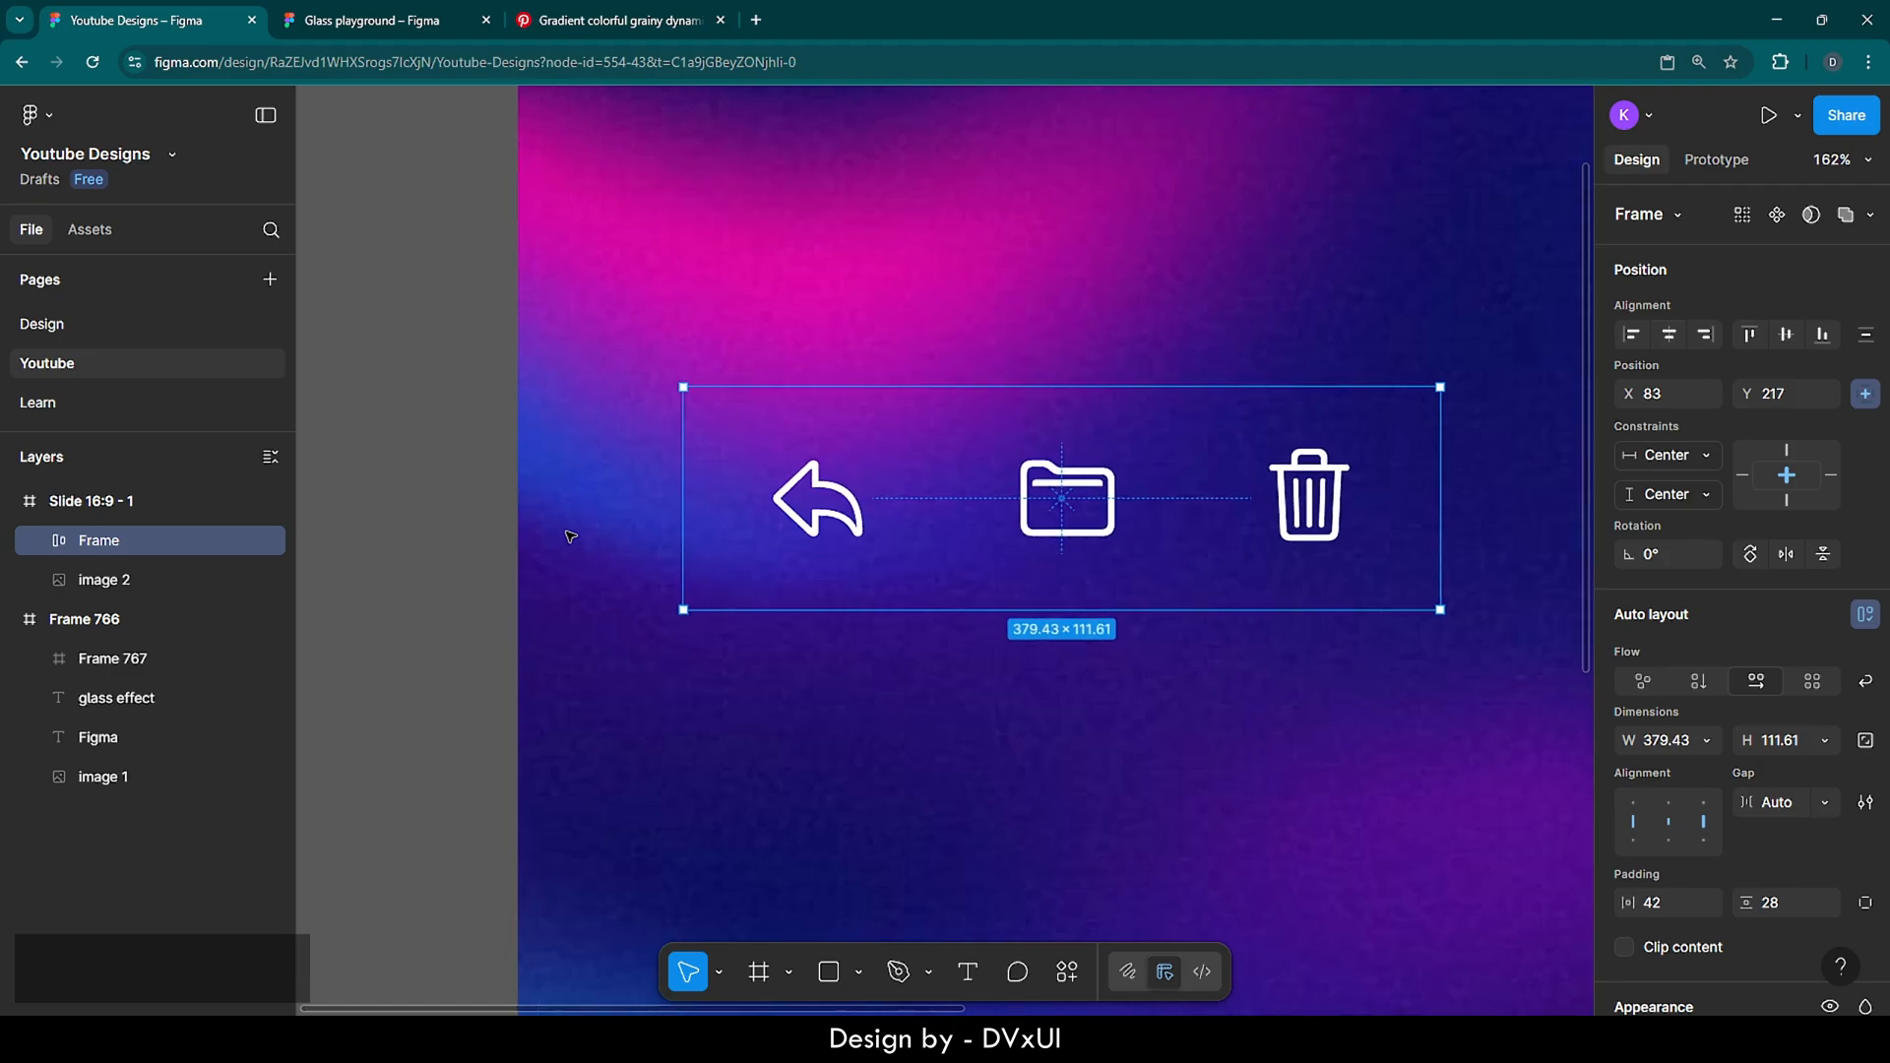
scroll(565, 531, right, 2)
scroll(1729, 859, down, 5)
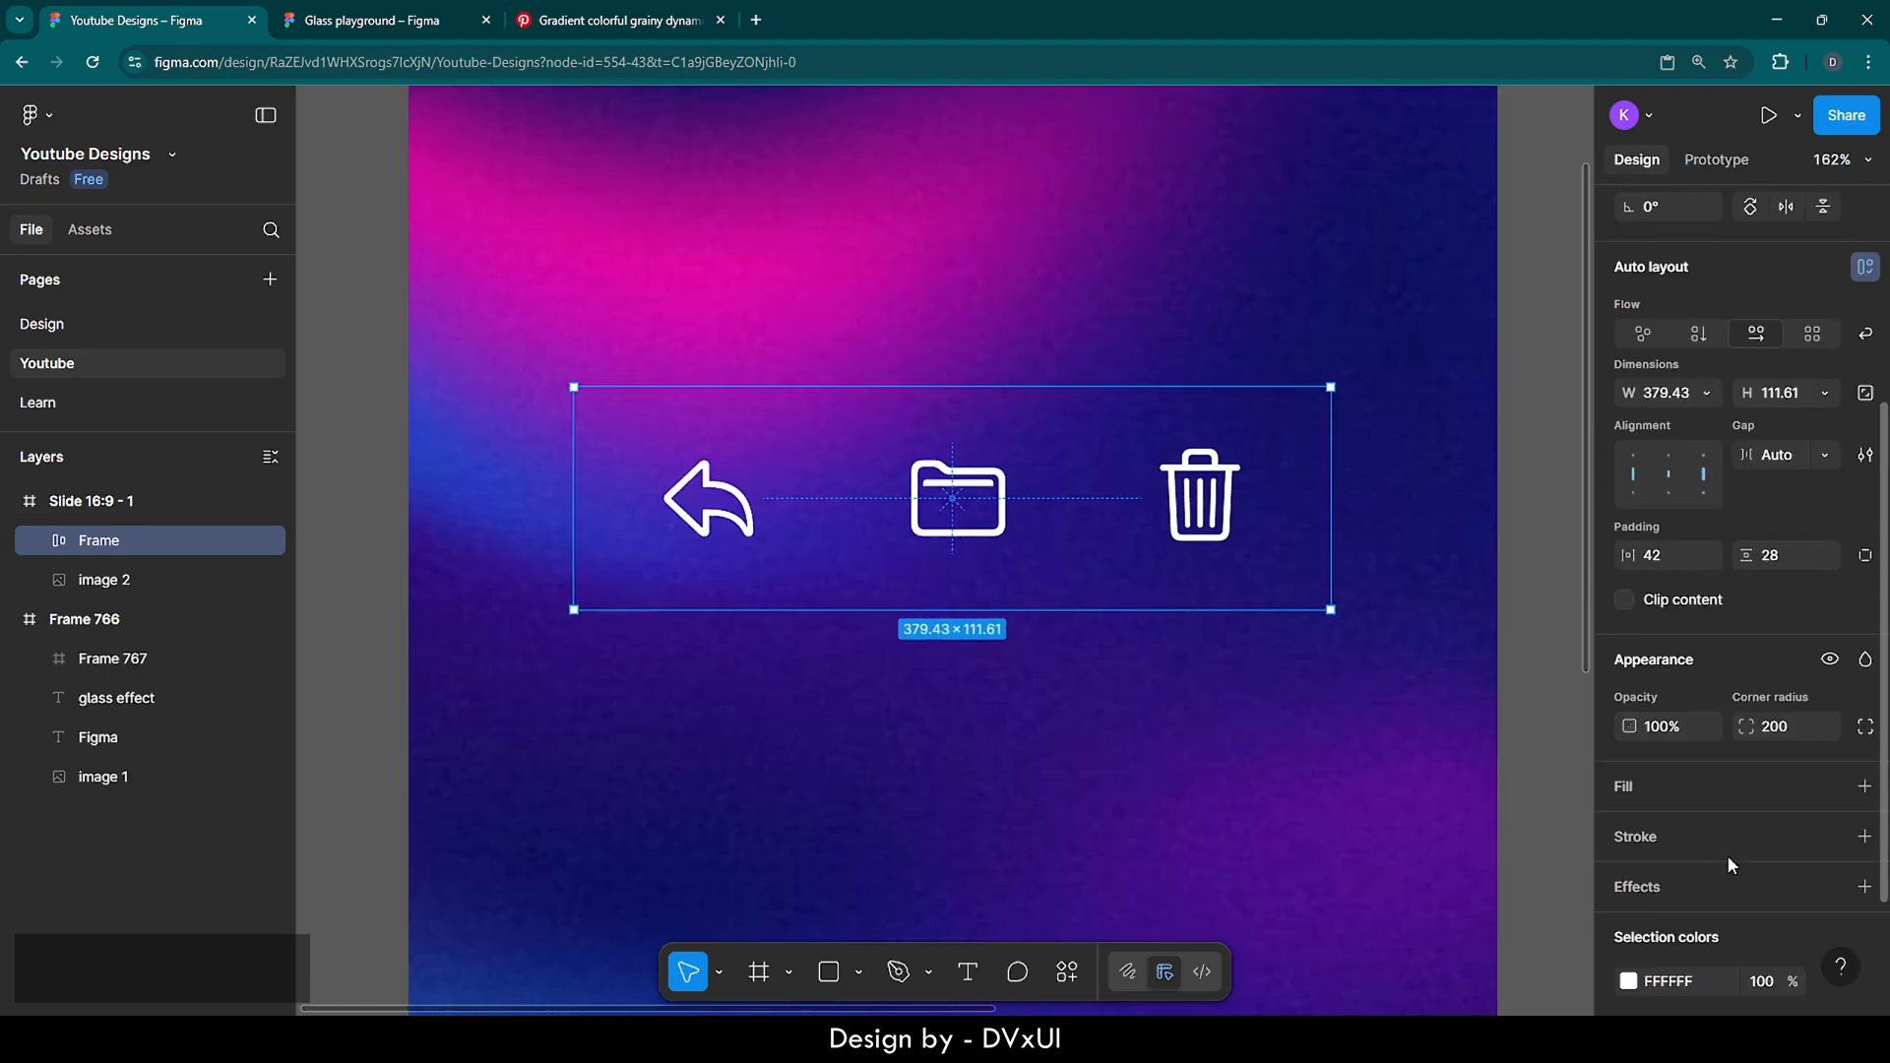
click(1863, 724)
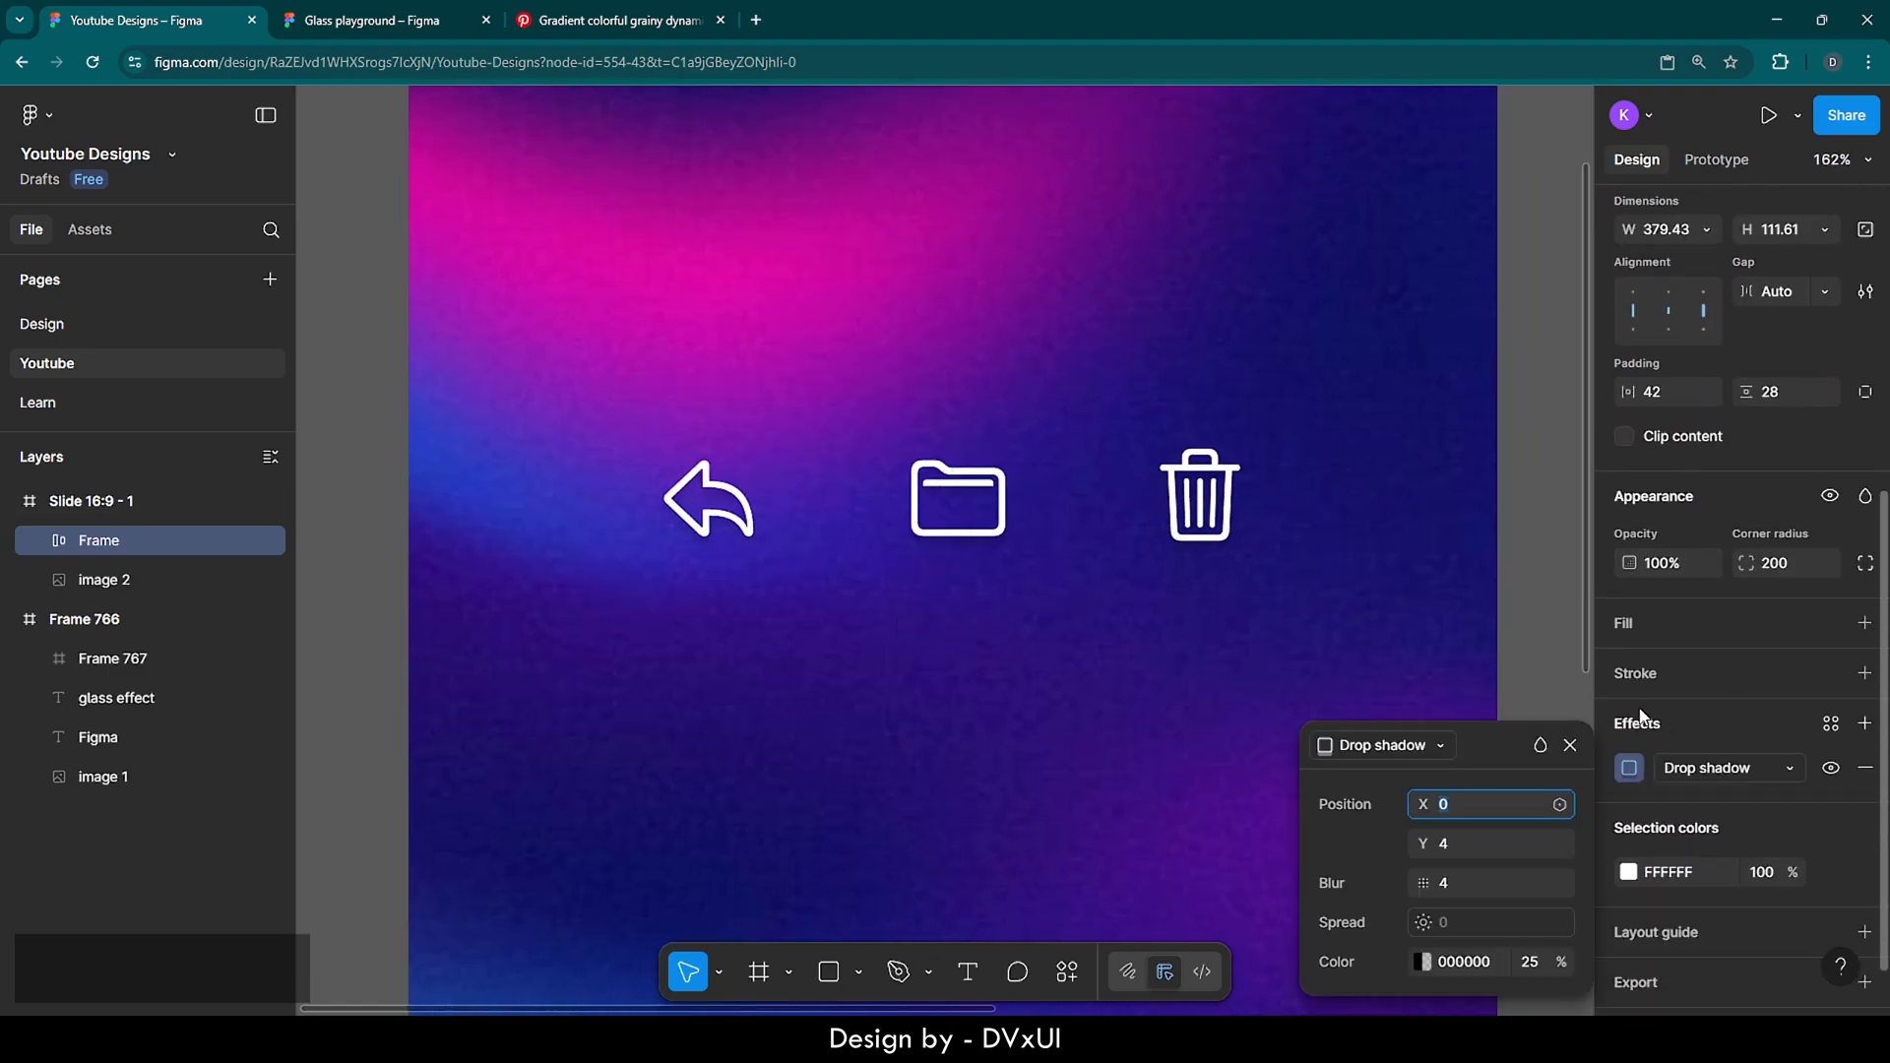
click(1426, 746)
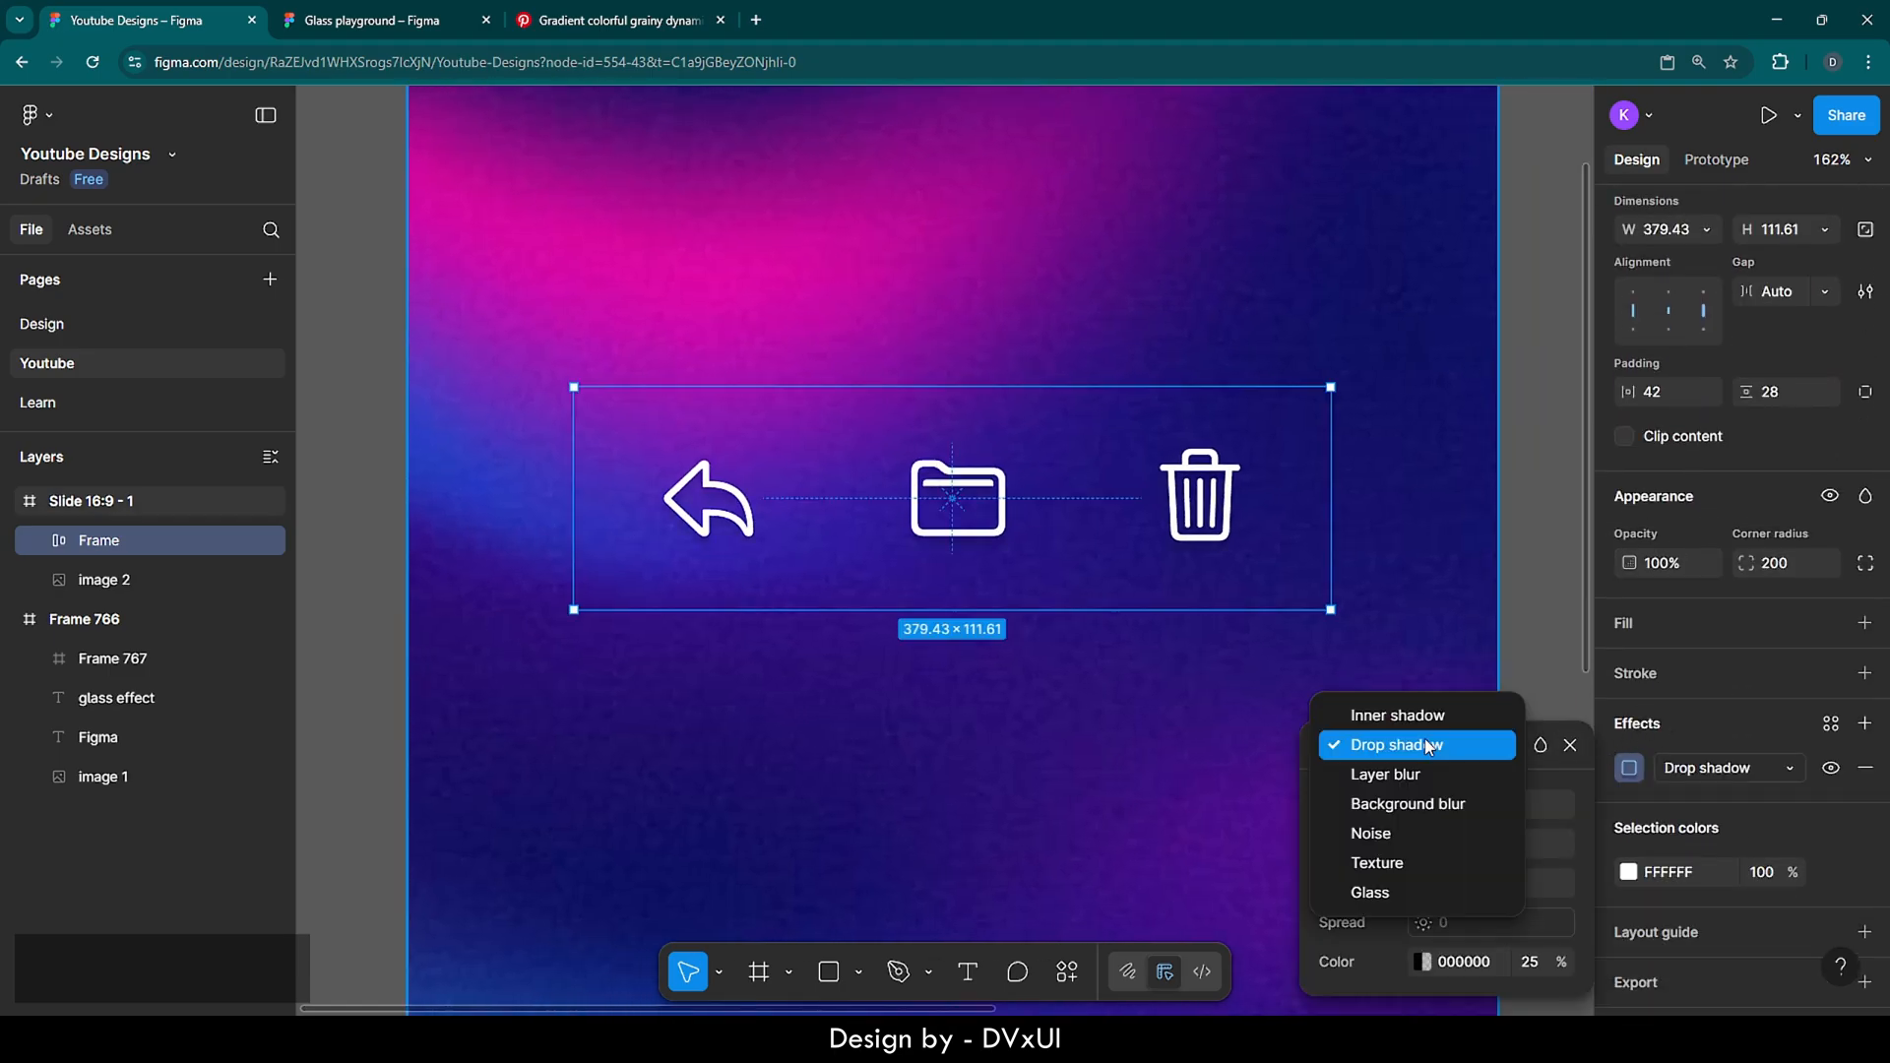
click(1376, 891)
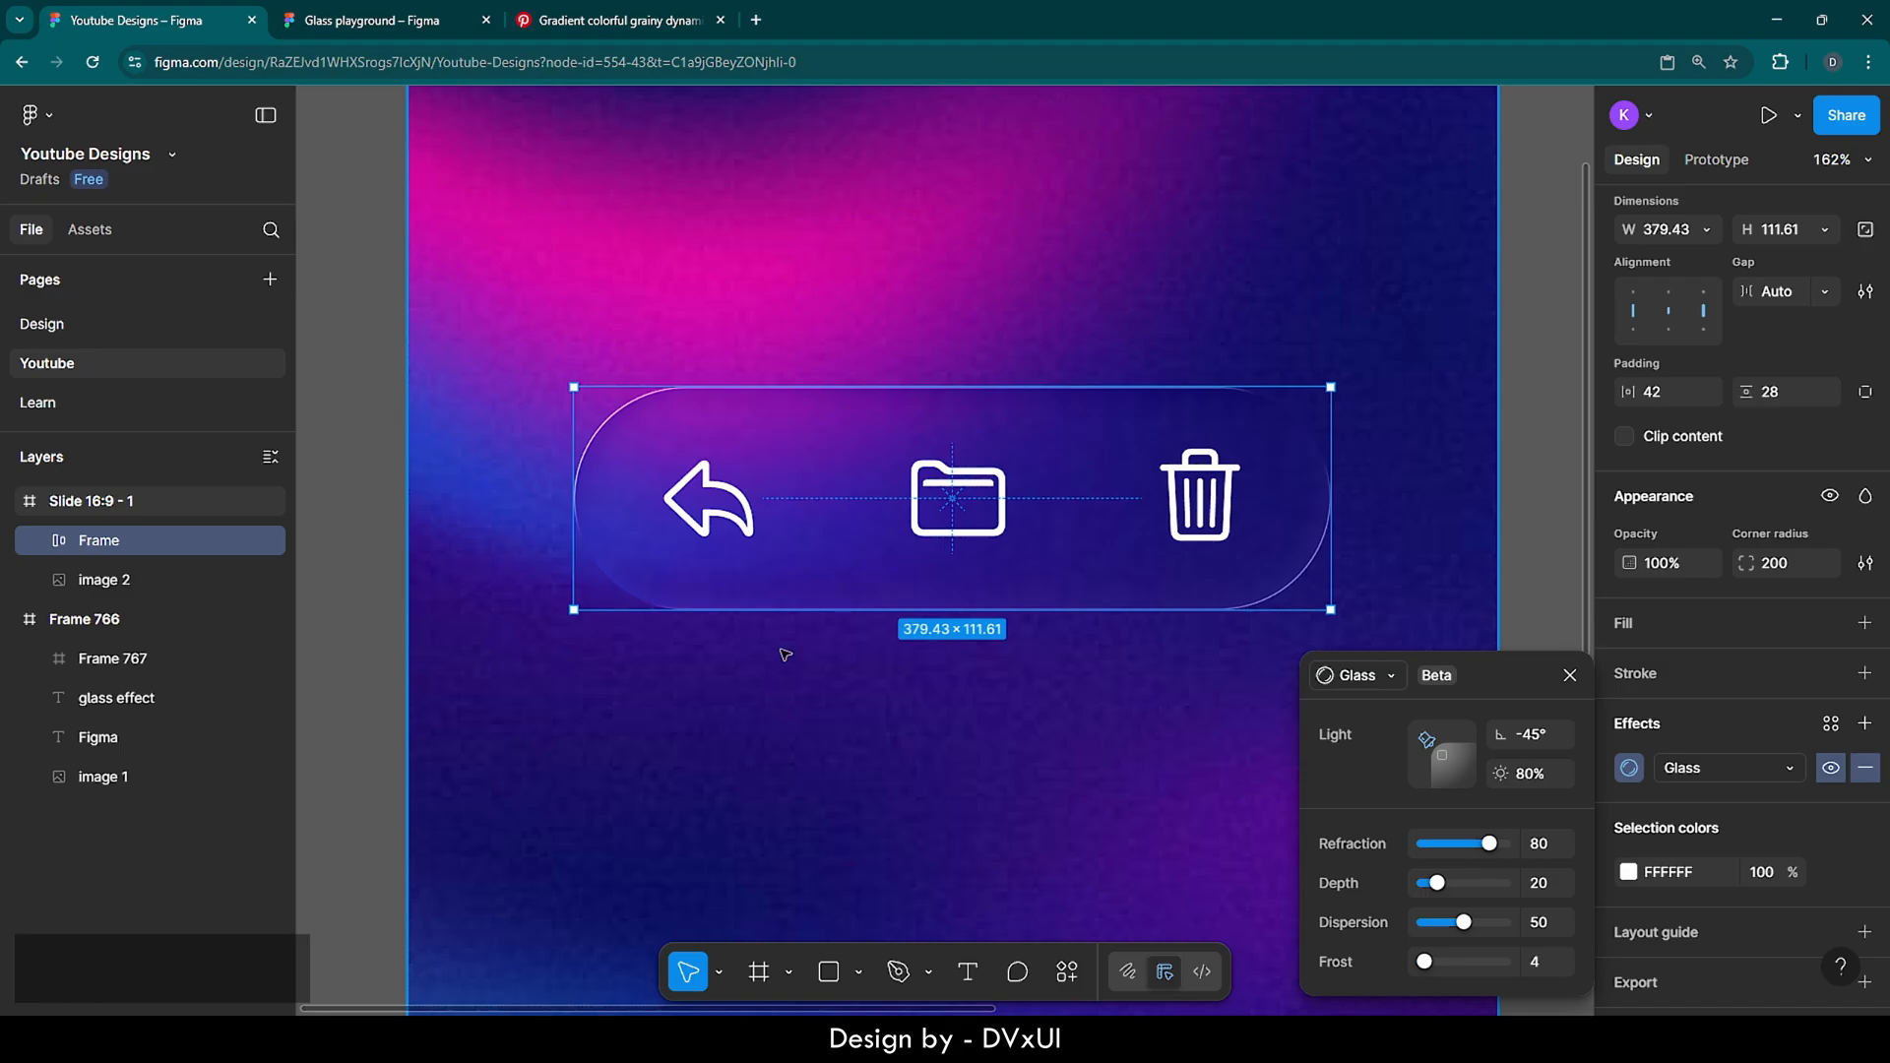
Return to the Glass playground file and survey its remaining sections, from the prototype exercises down to the resources
click(364, 19)
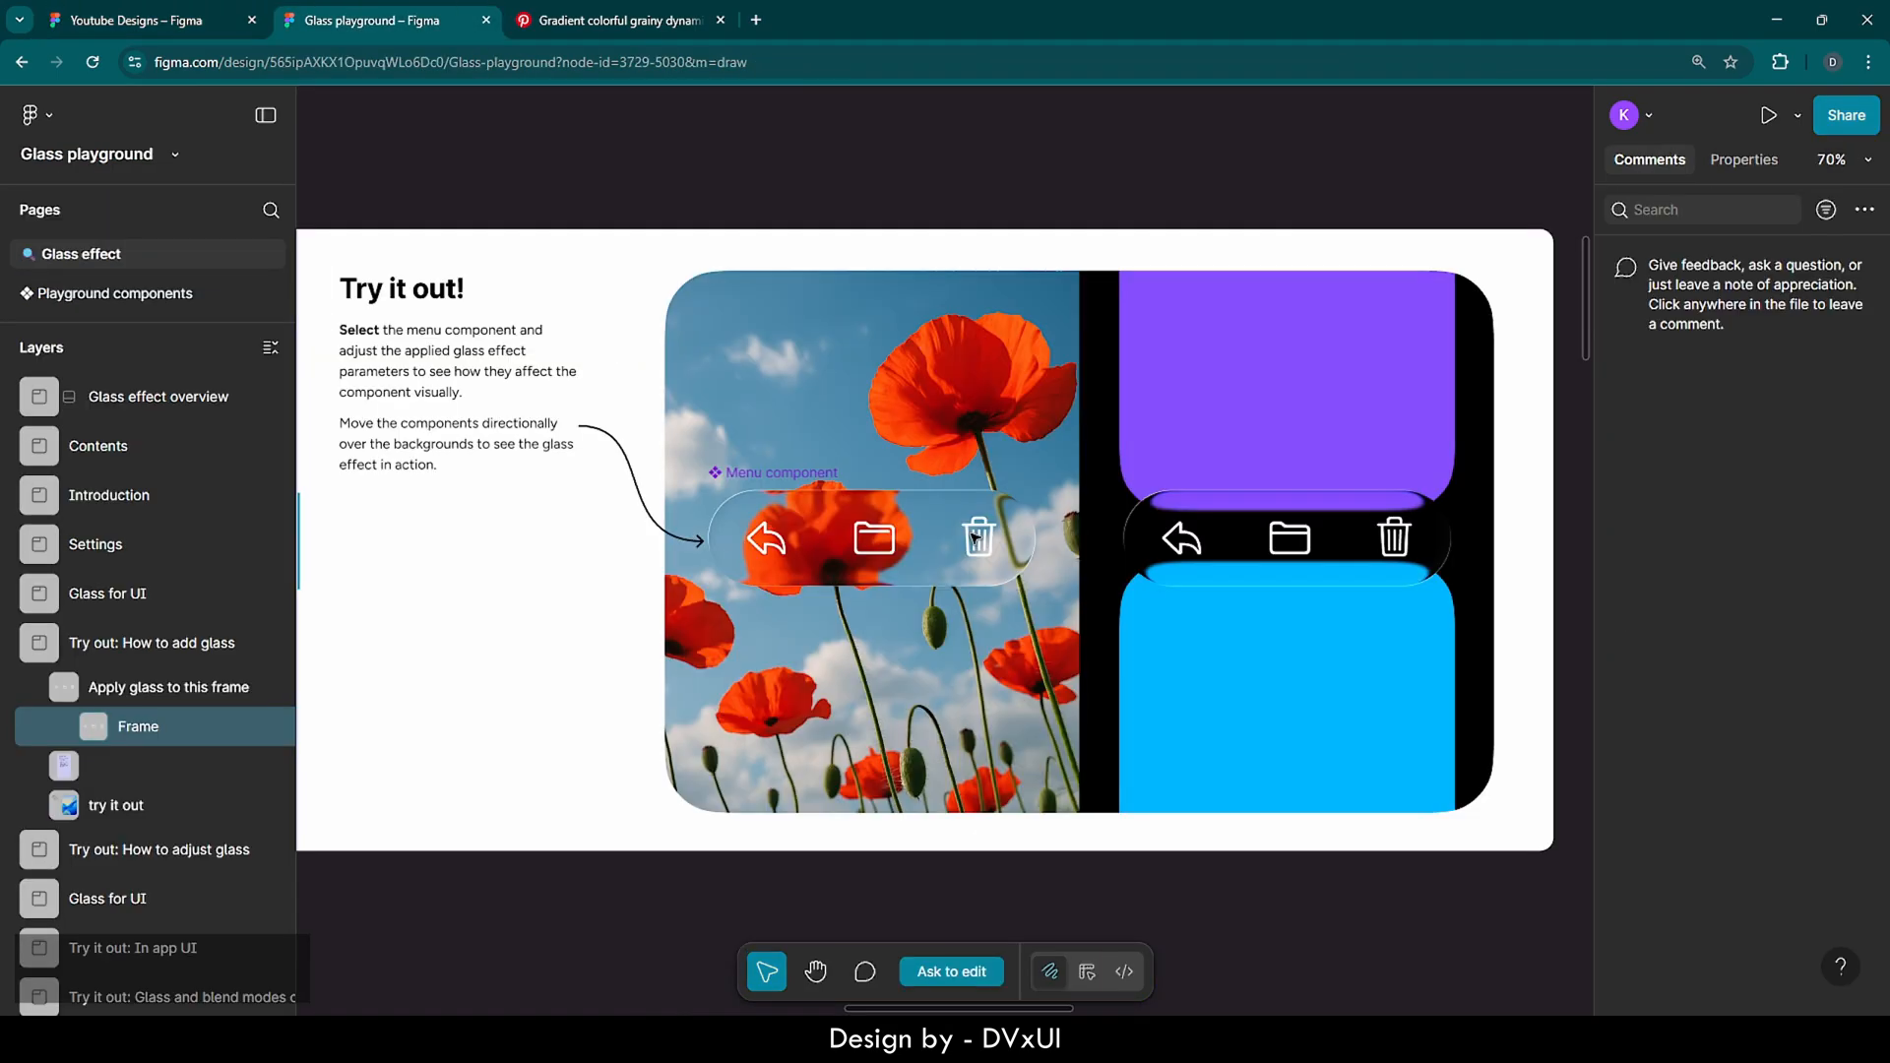
key(shift+1)
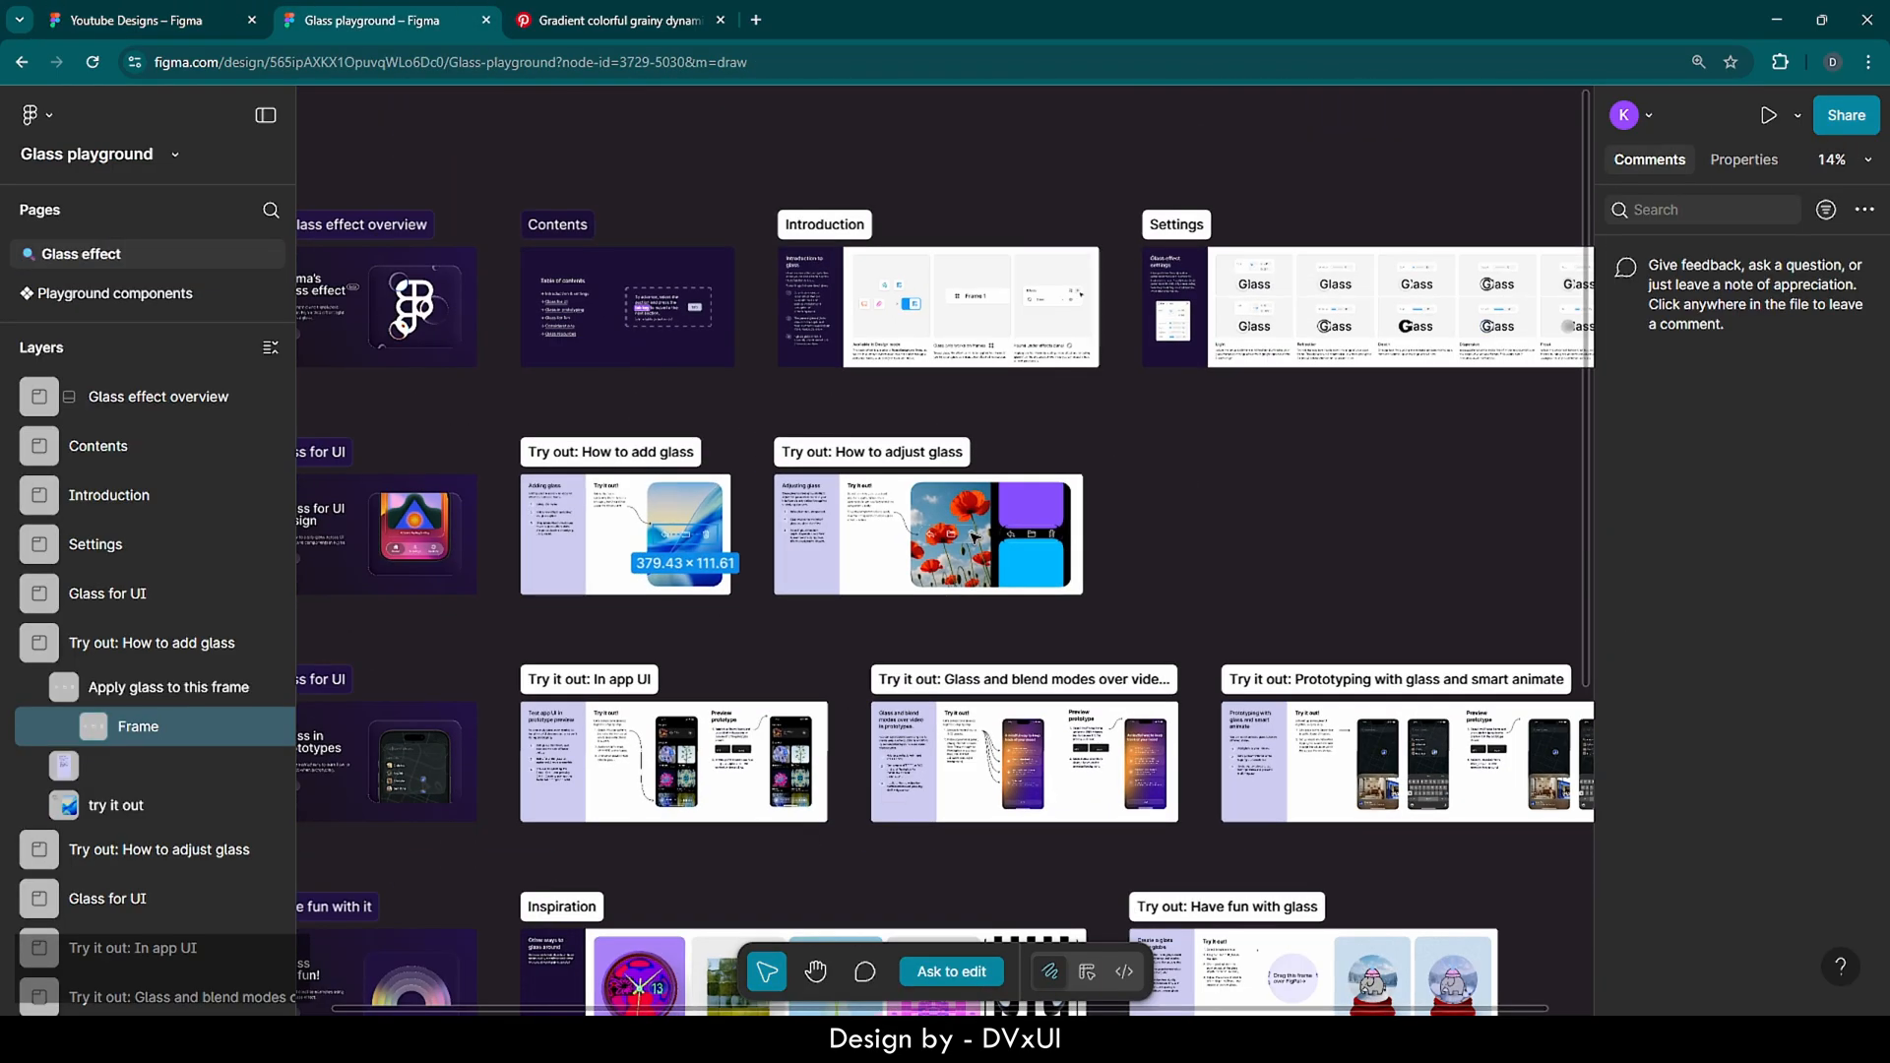
scroll(975, 538, down, 5)
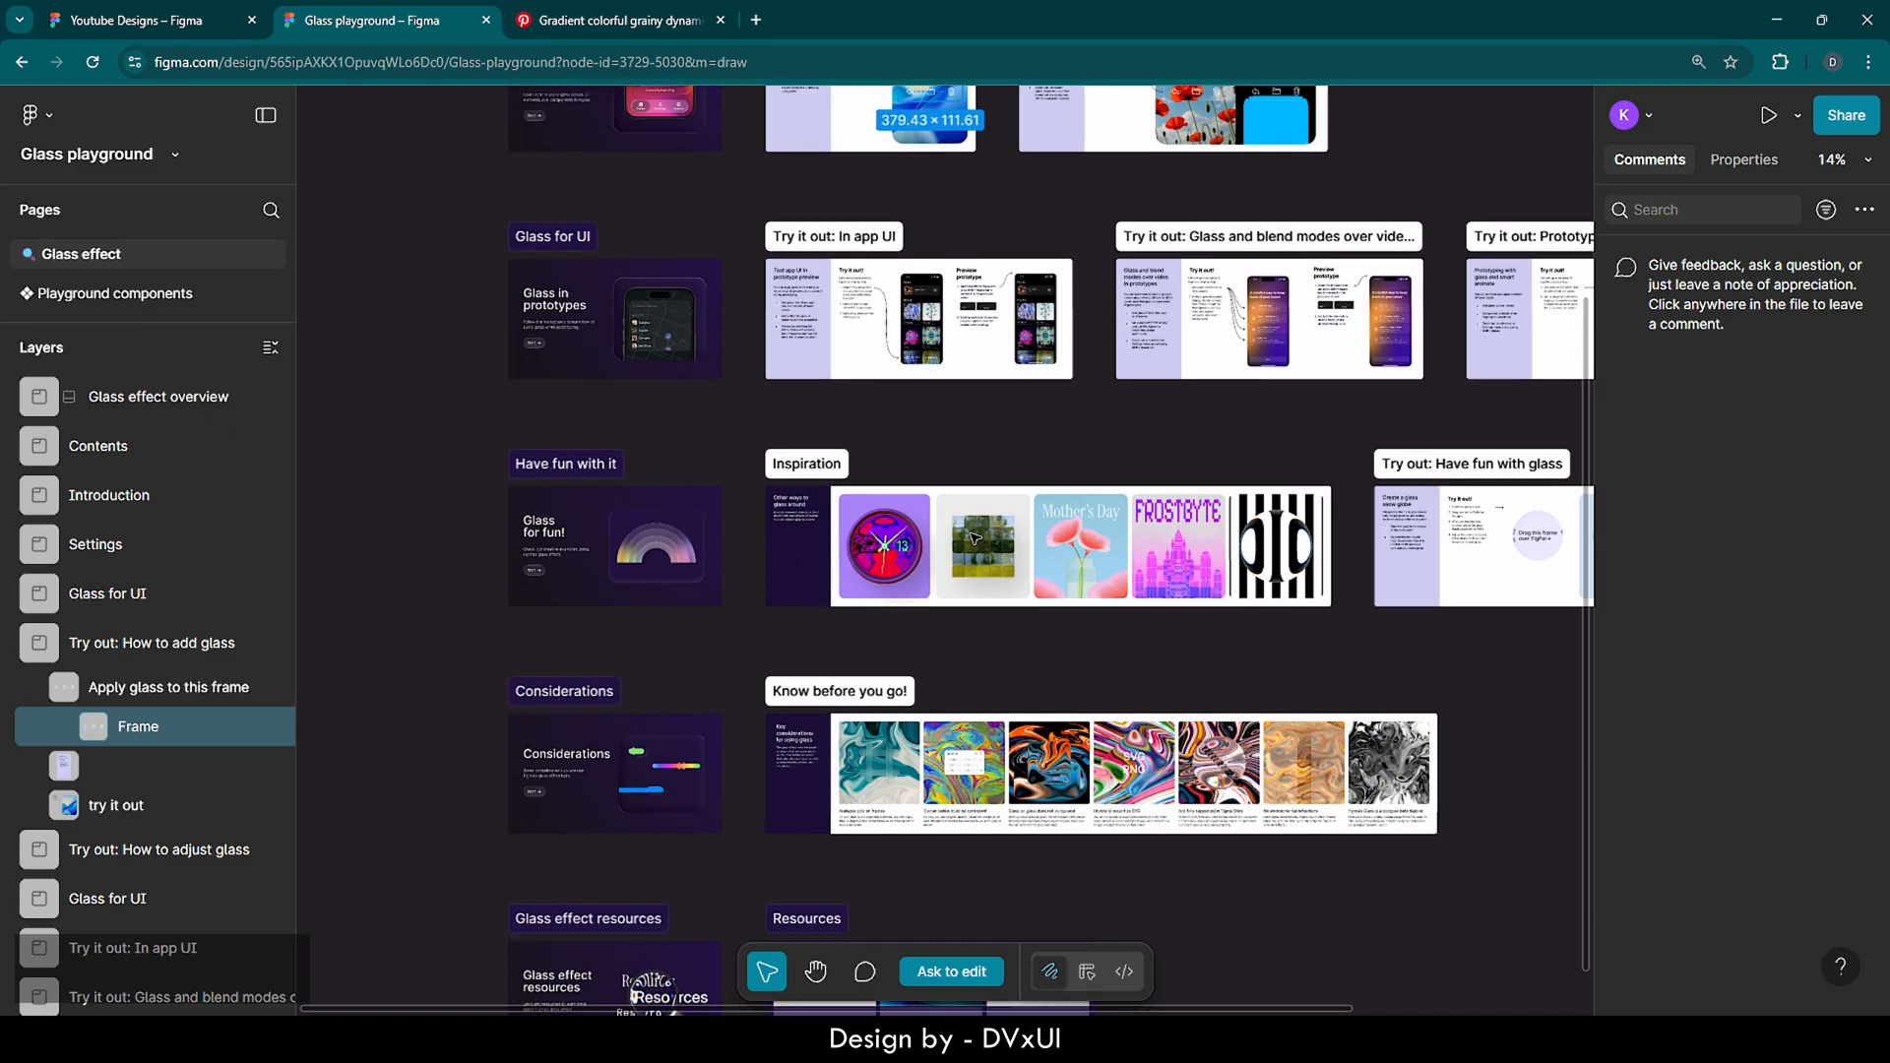
scroll(974, 538, down, 4)
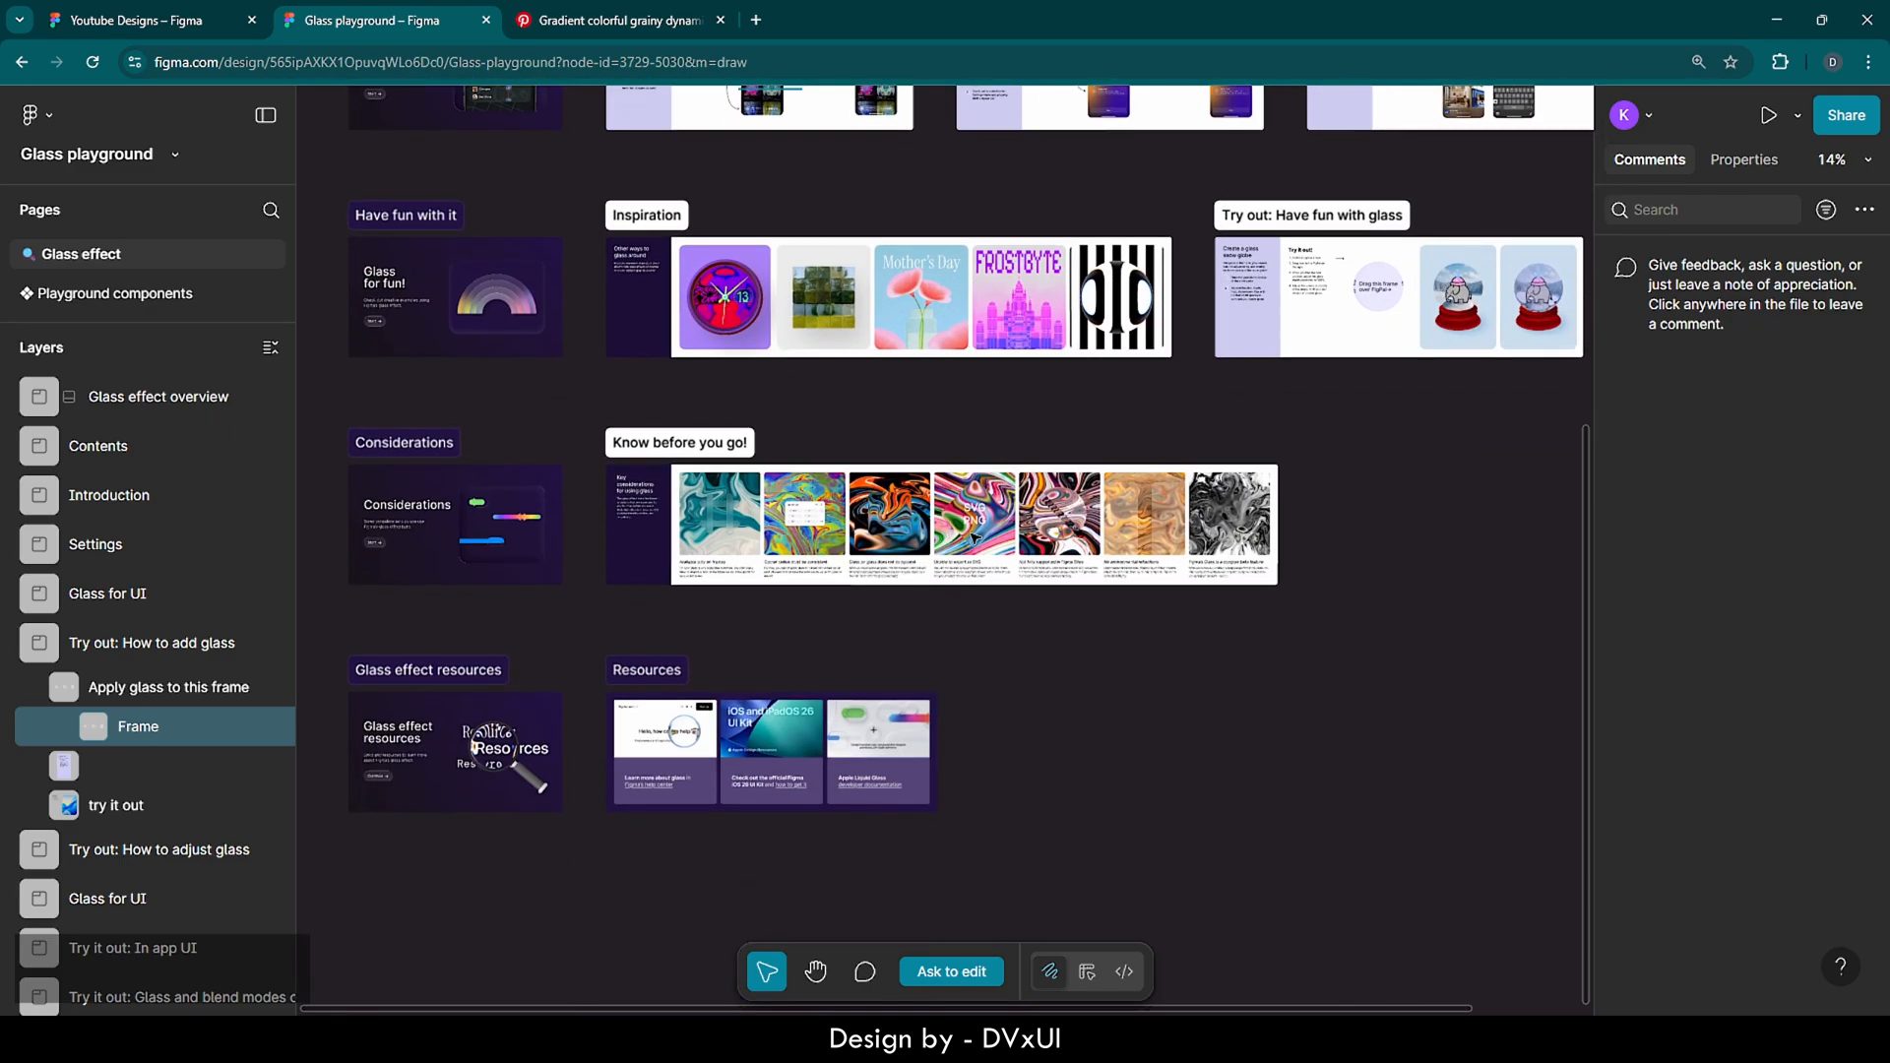